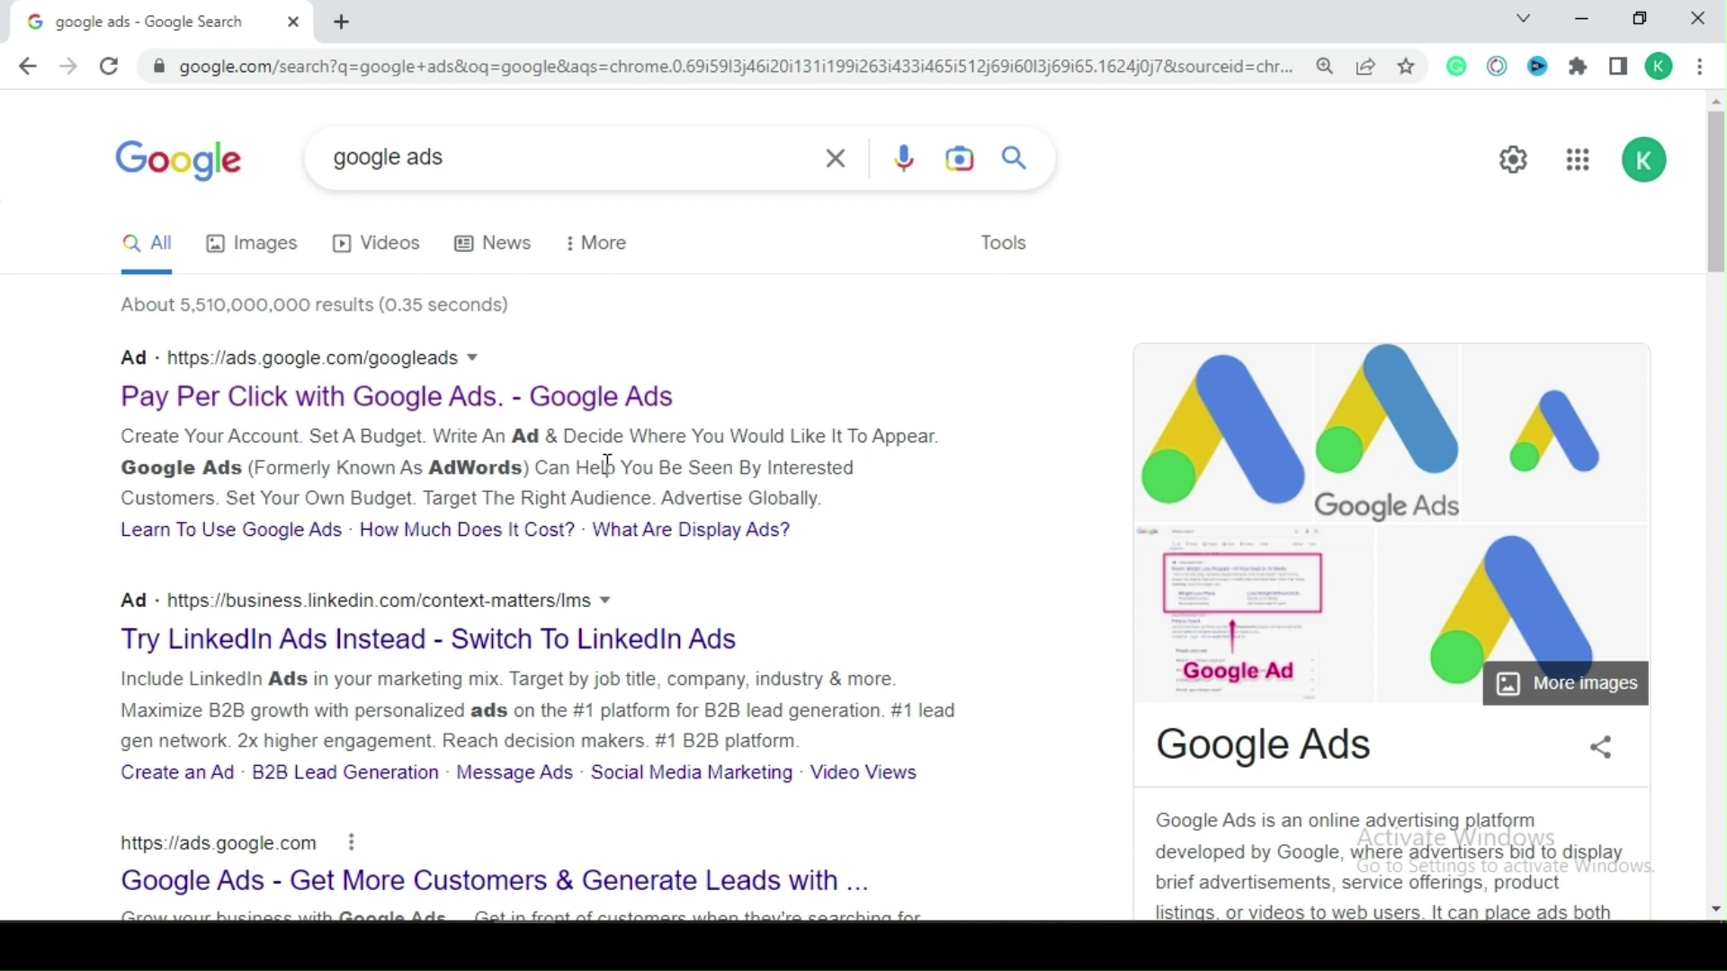
# Open the Google Ads site from the search results and start creating a new Google Ads account.
pyautogui.click(298, 416)
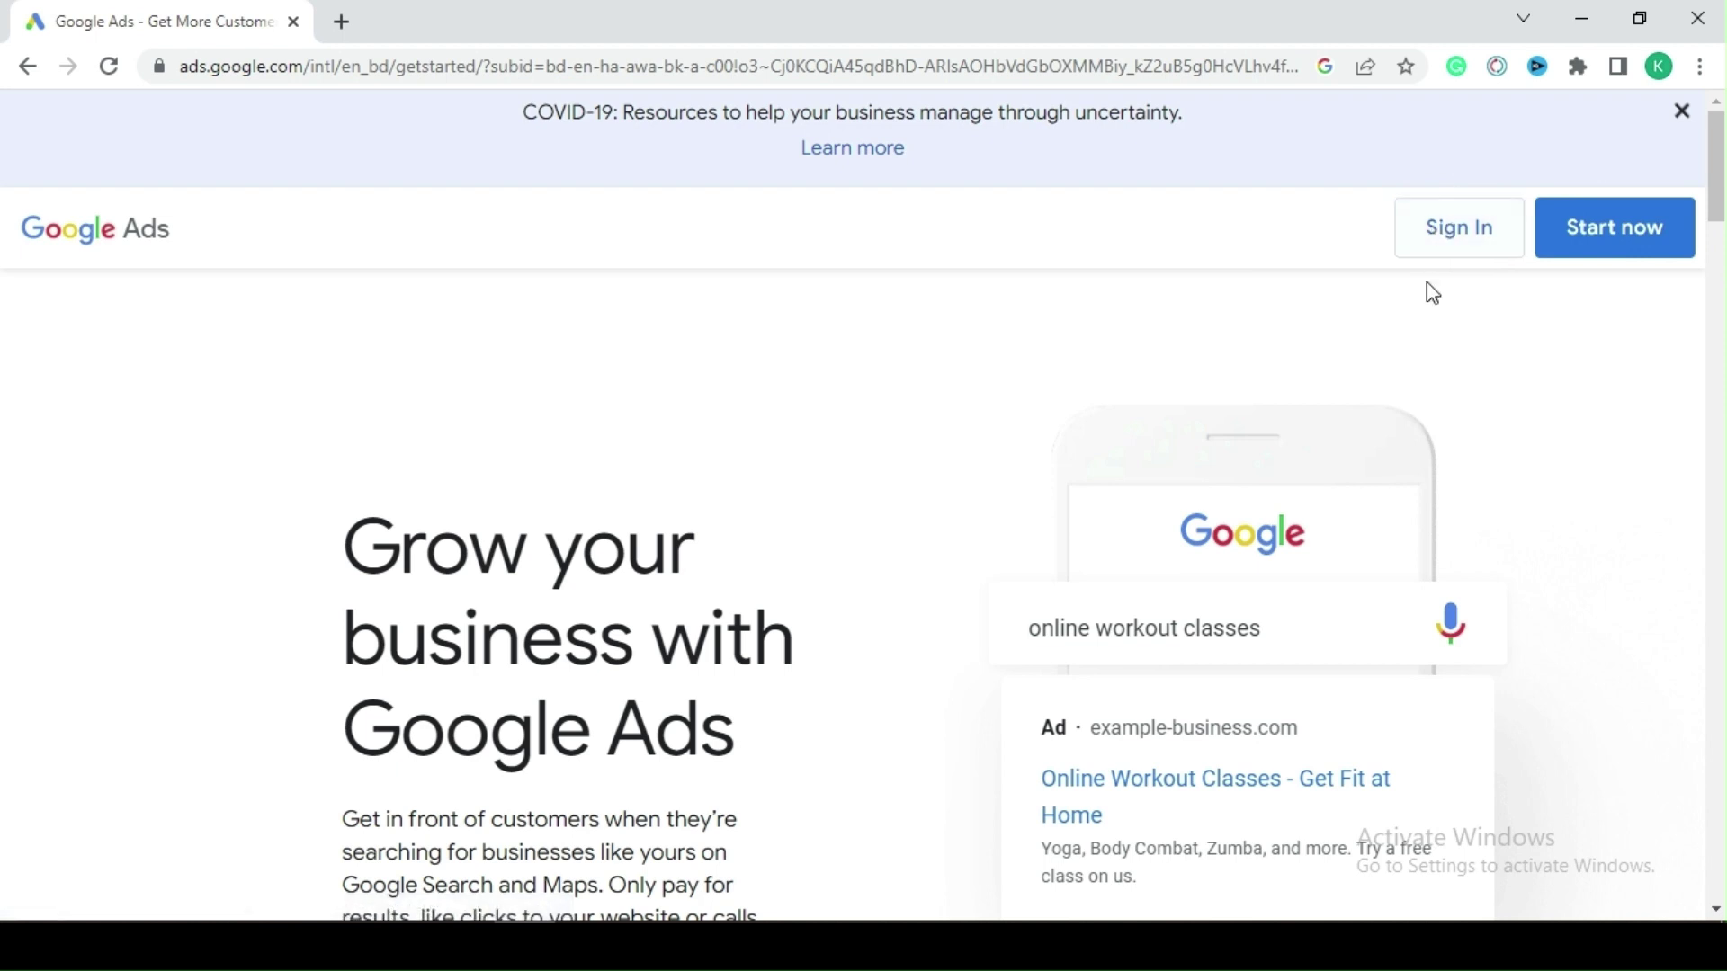
pyautogui.click(1507, 223)
pyautogui.click(1609, 234)
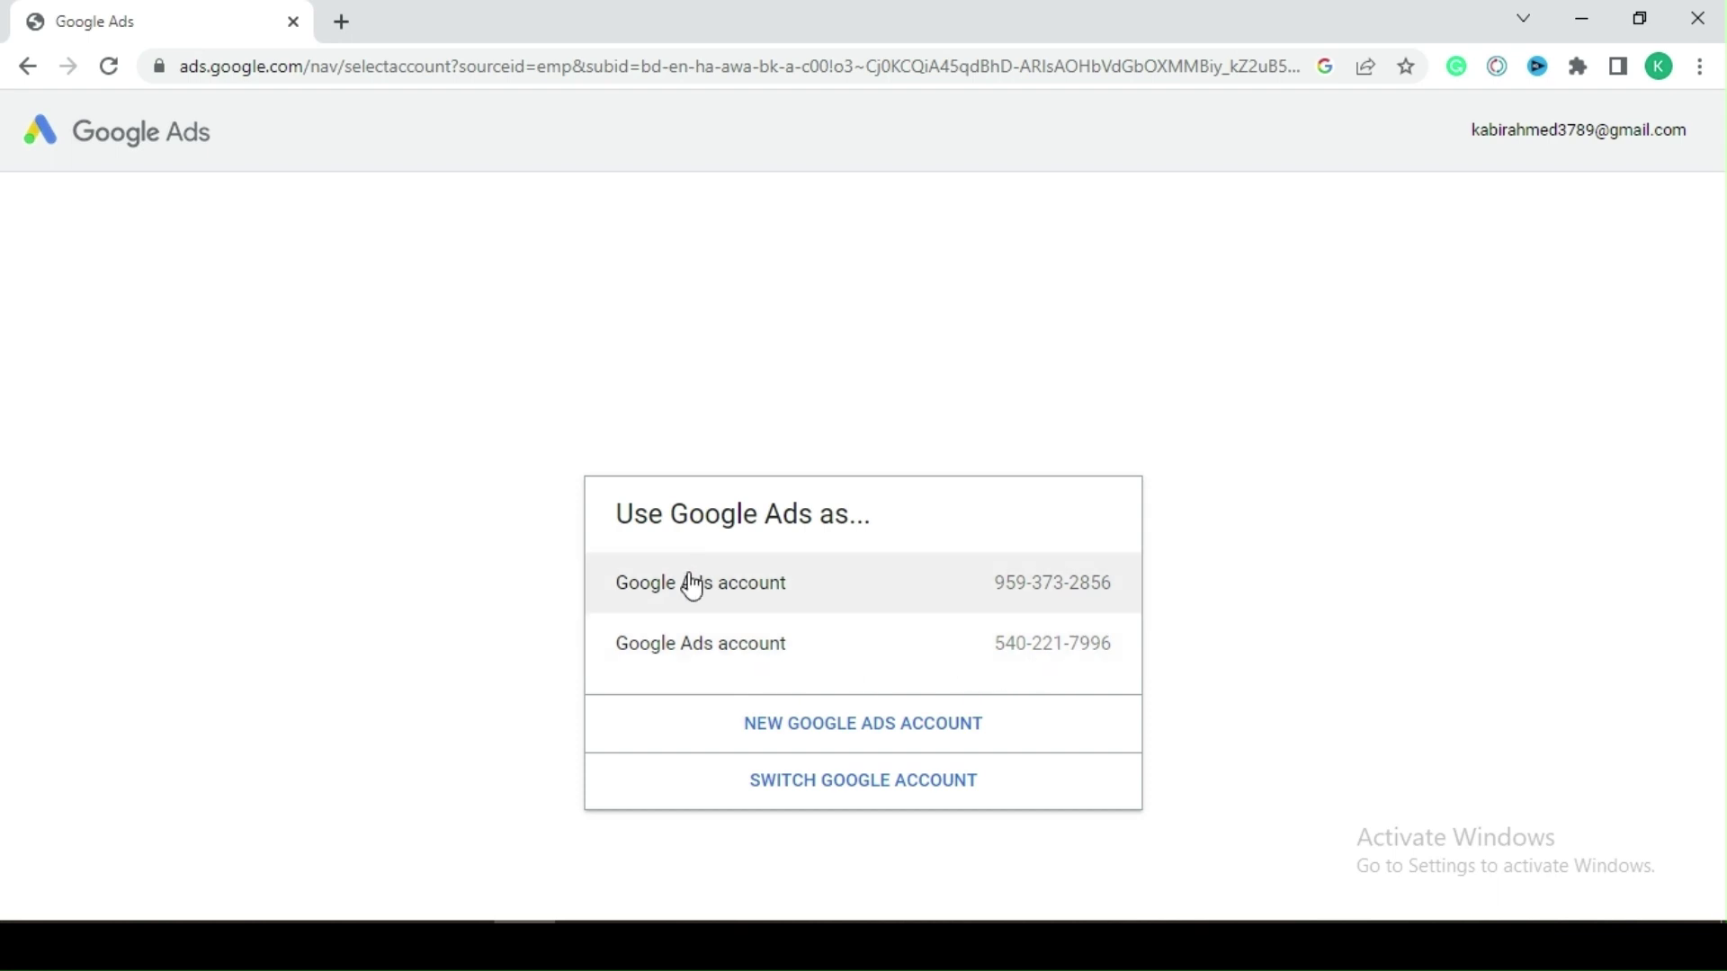
pyautogui.click(882, 742)
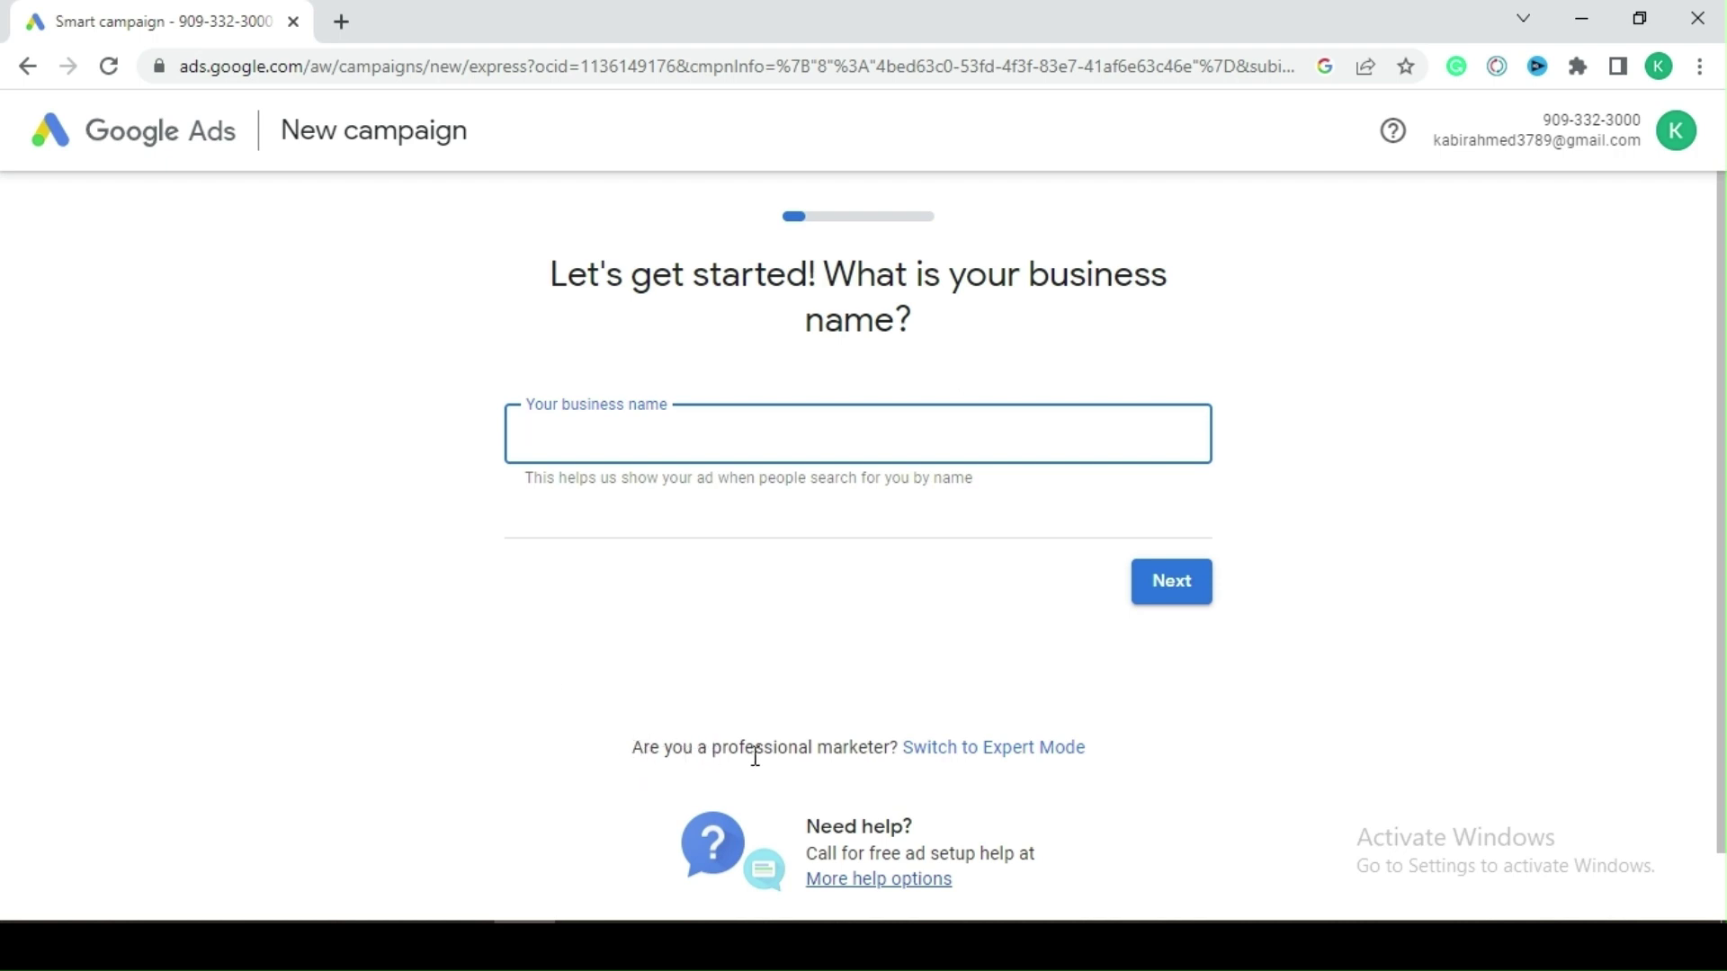
# Switch the signup to Expert Mode and choose to create an account without a campaign.
pyautogui.click(1019, 756)
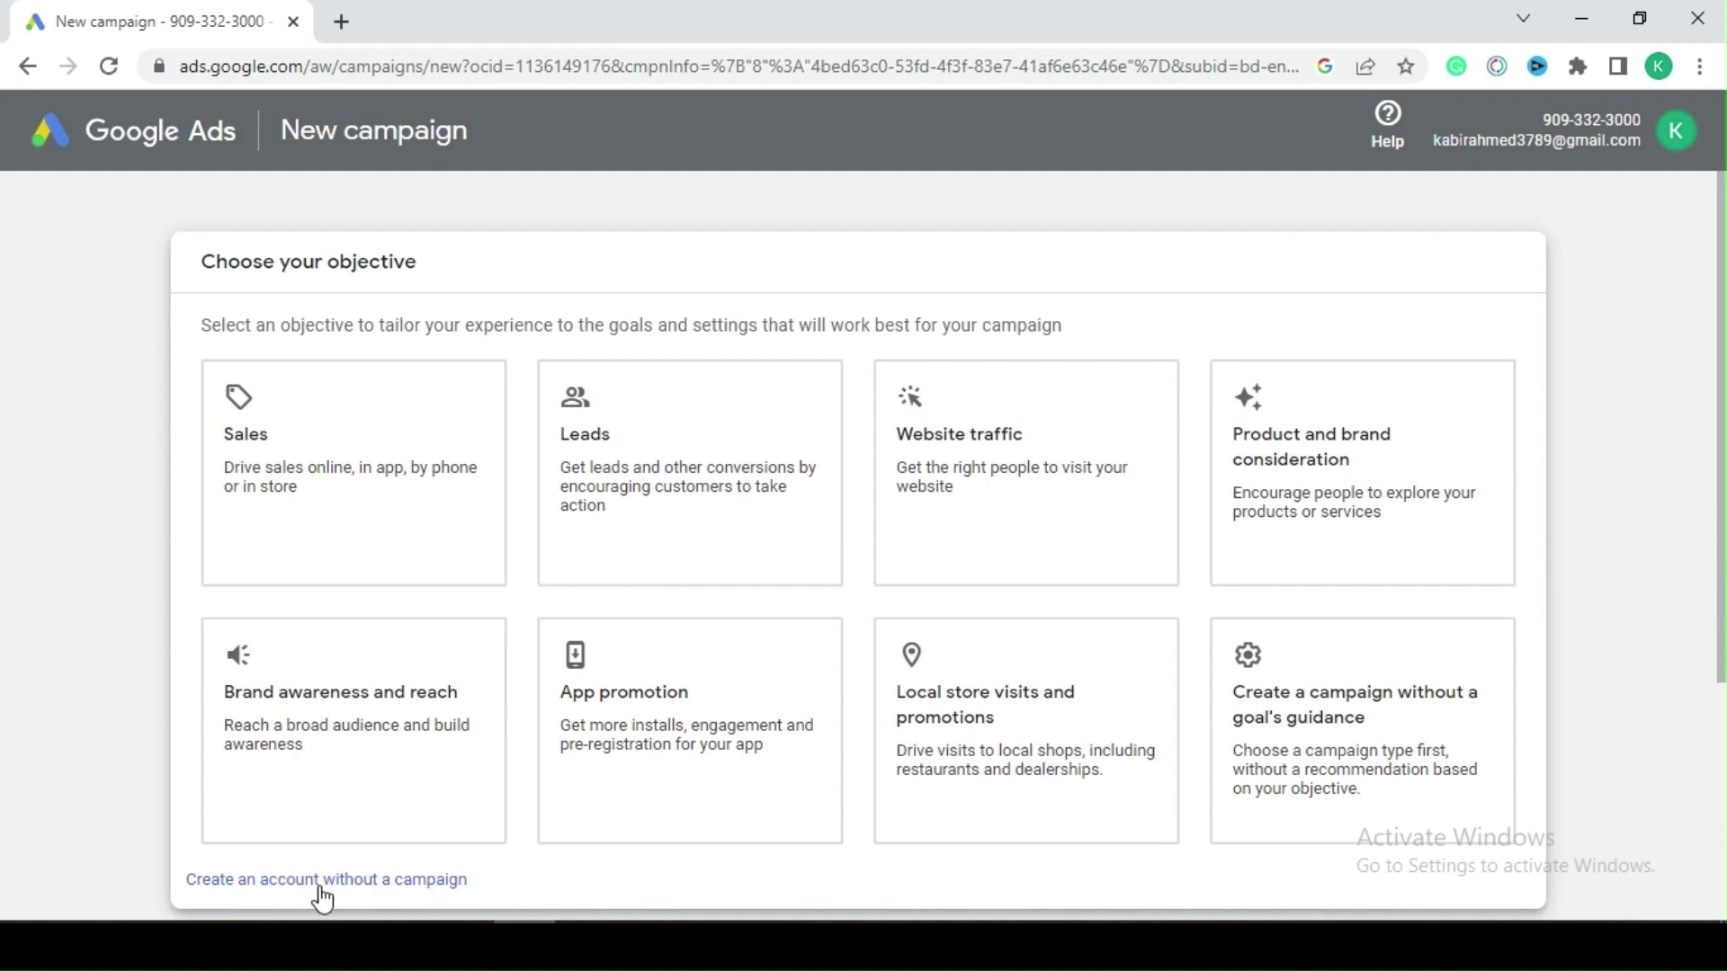
pyautogui.click(364, 886)
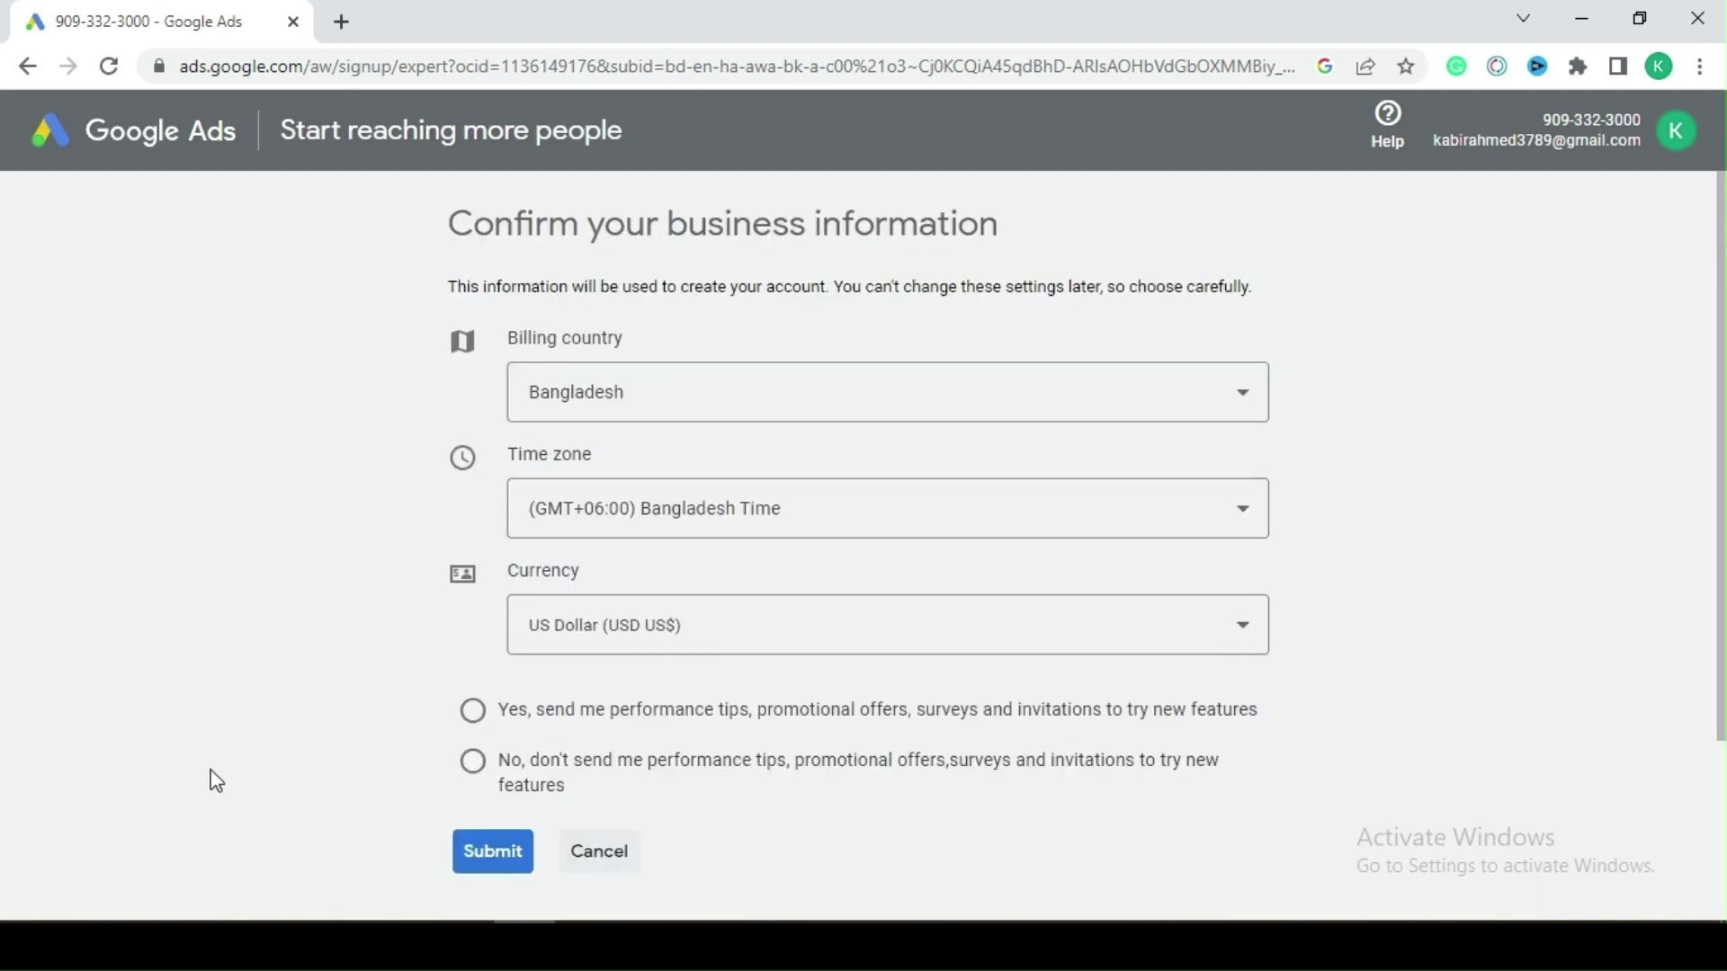
# Examine the billing country, time zone and currency options in the business information form.
pyautogui.scroll(-3, 220, 720)
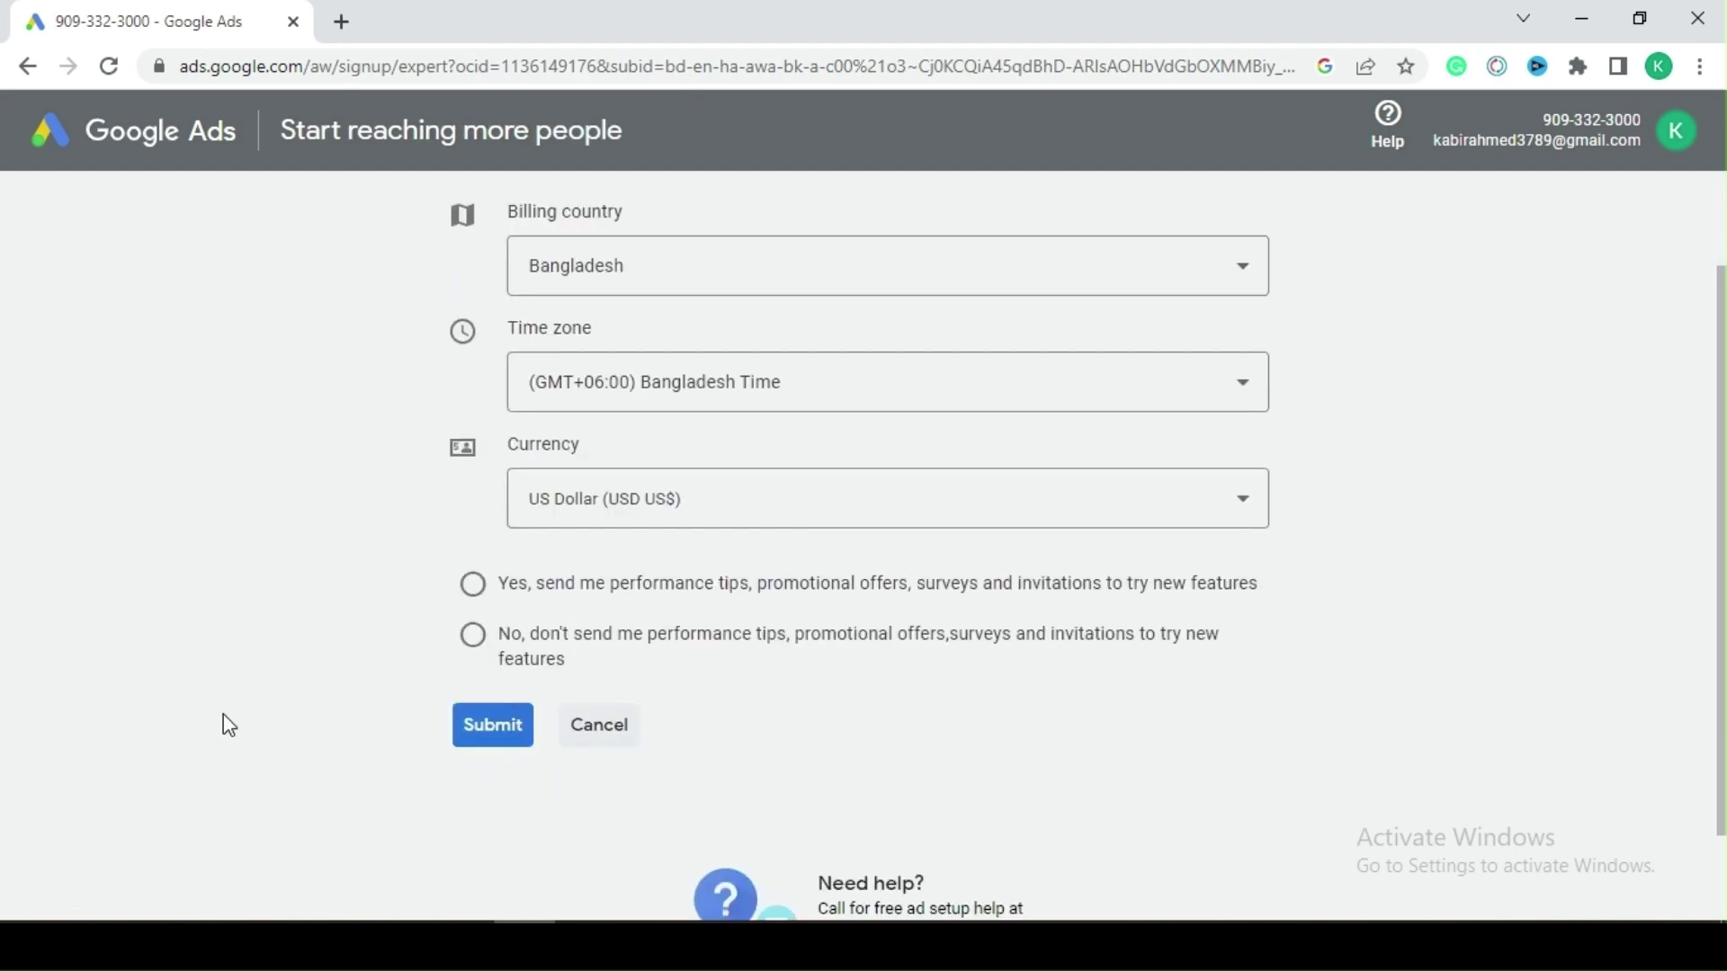
pyautogui.scroll(3, 230, 711)
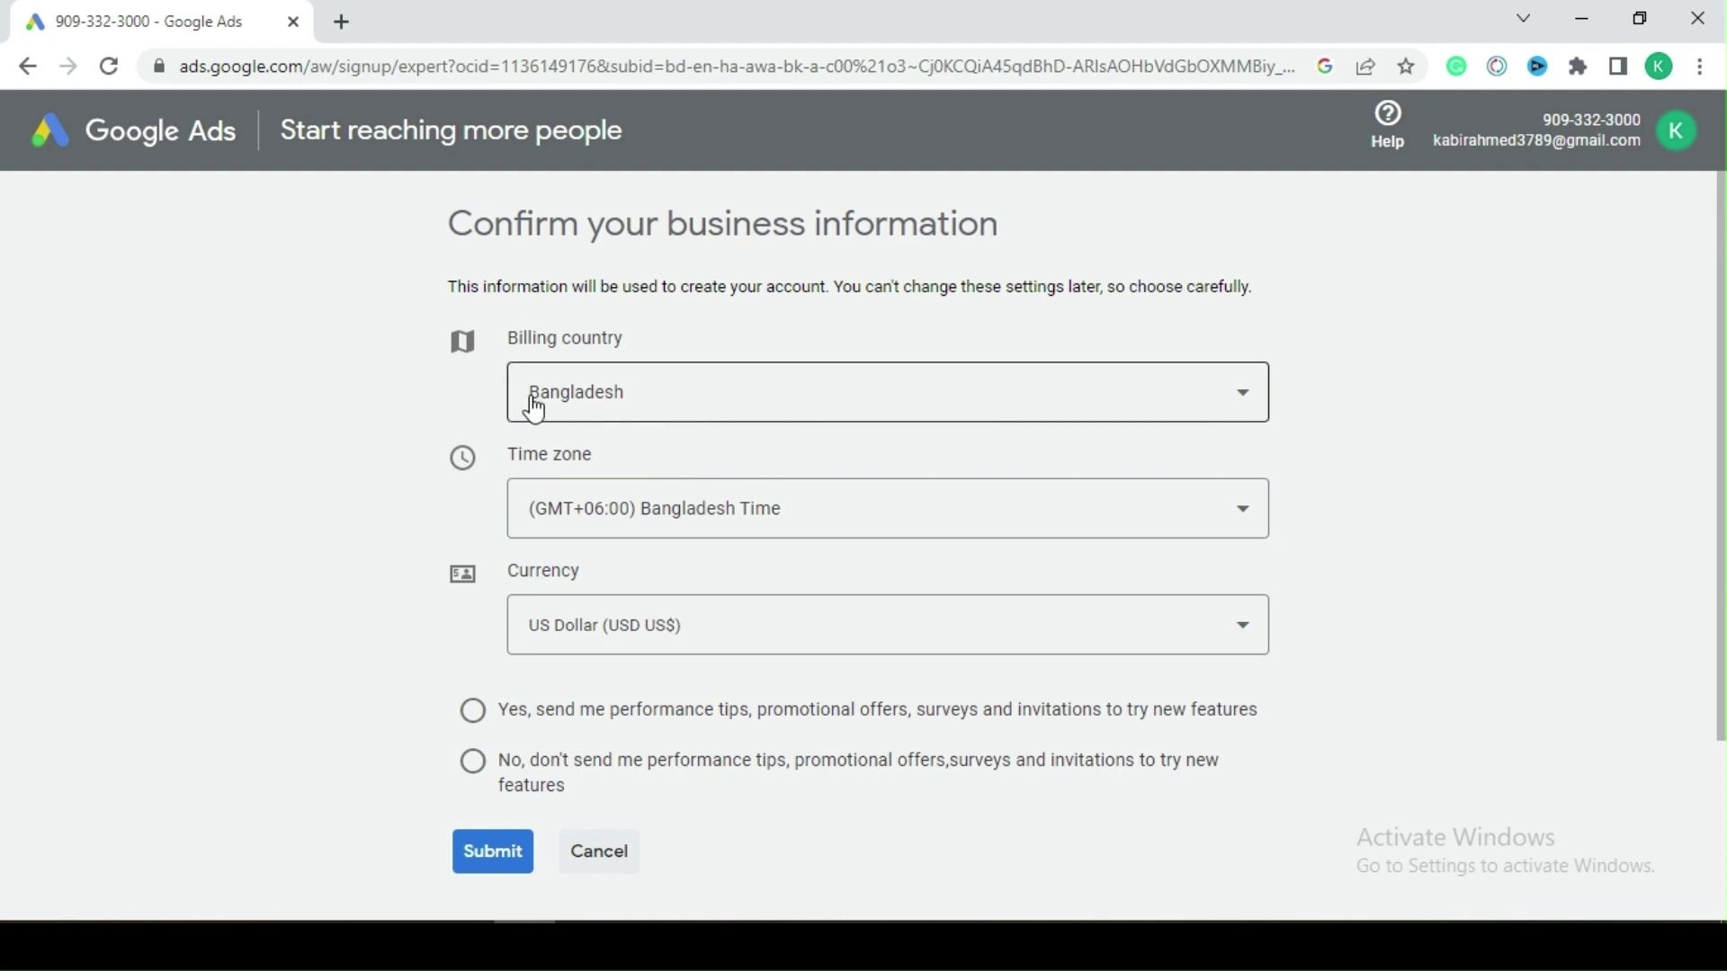
pyautogui.click(734, 404)
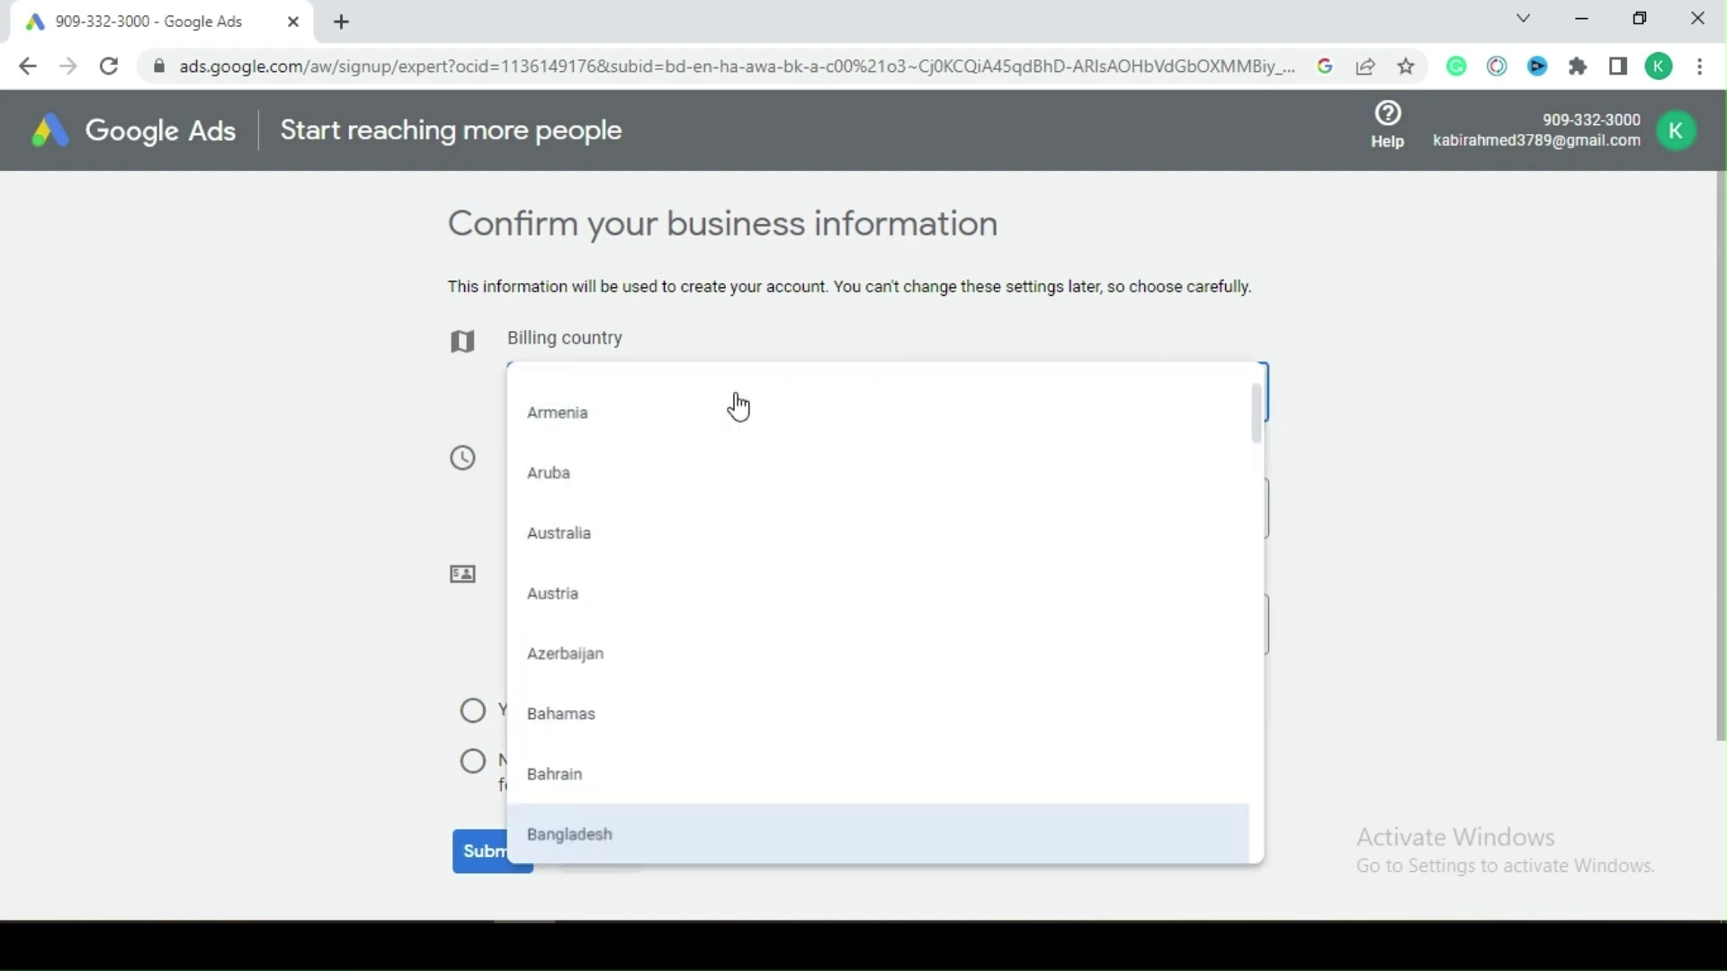
pyautogui.click(383, 414)
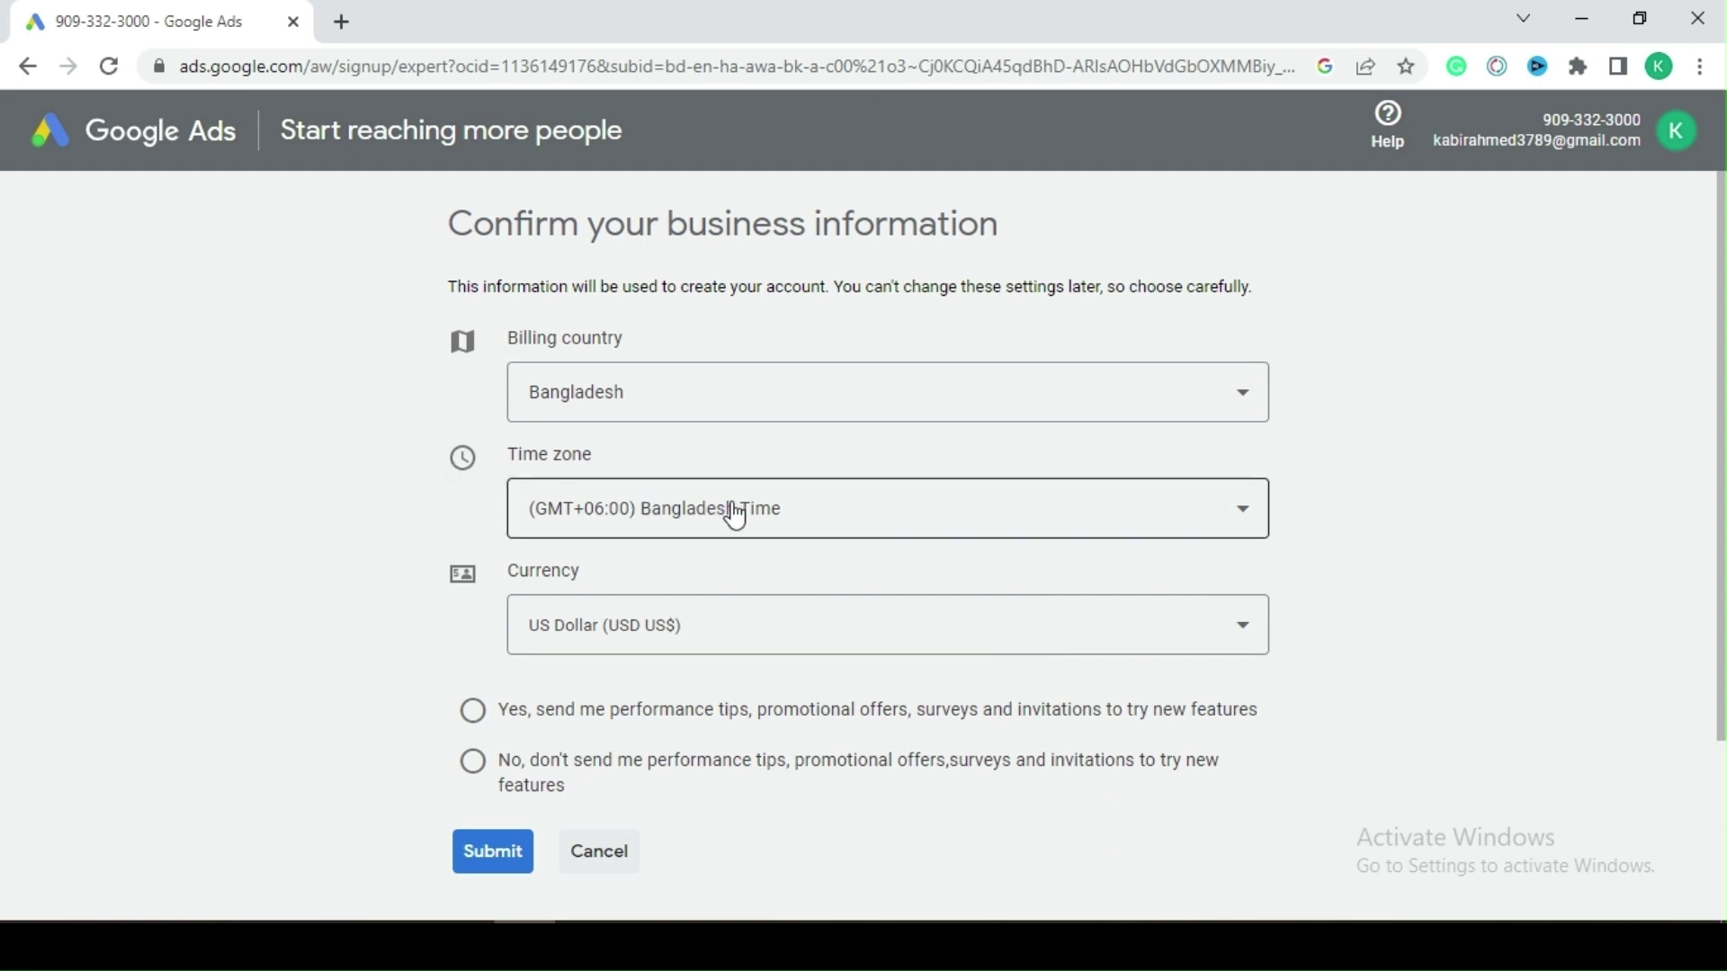
pyautogui.scroll(-2, 402, 544)
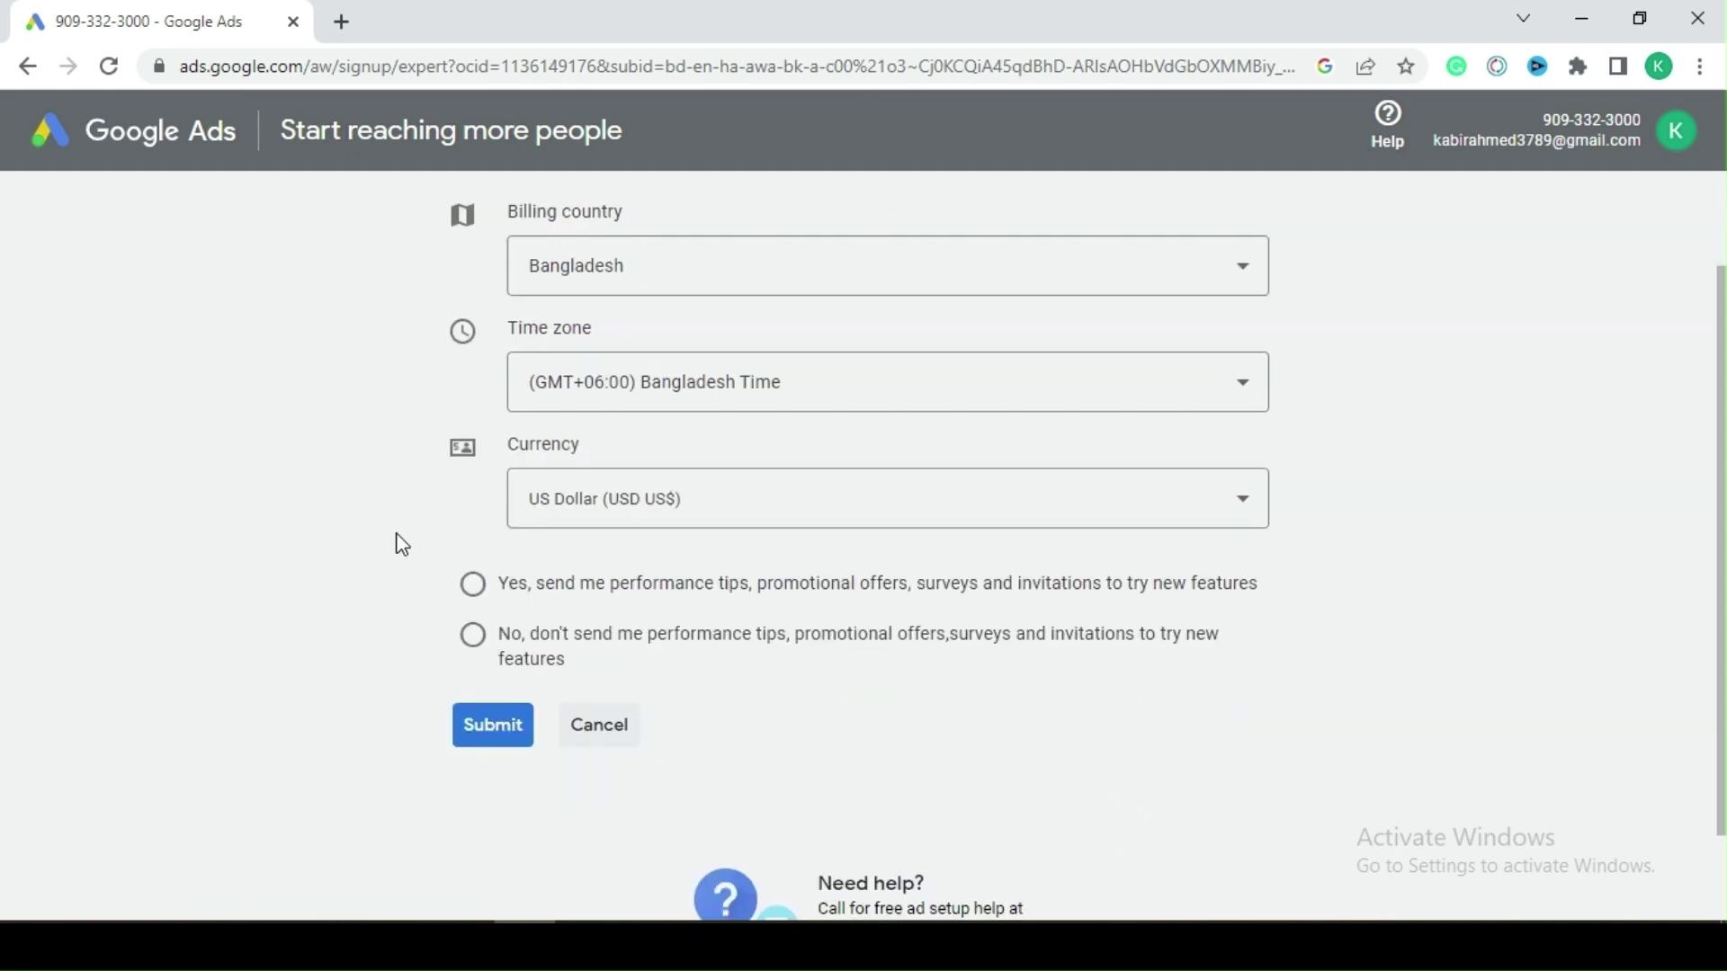
pyautogui.scroll(2, 399, 544)
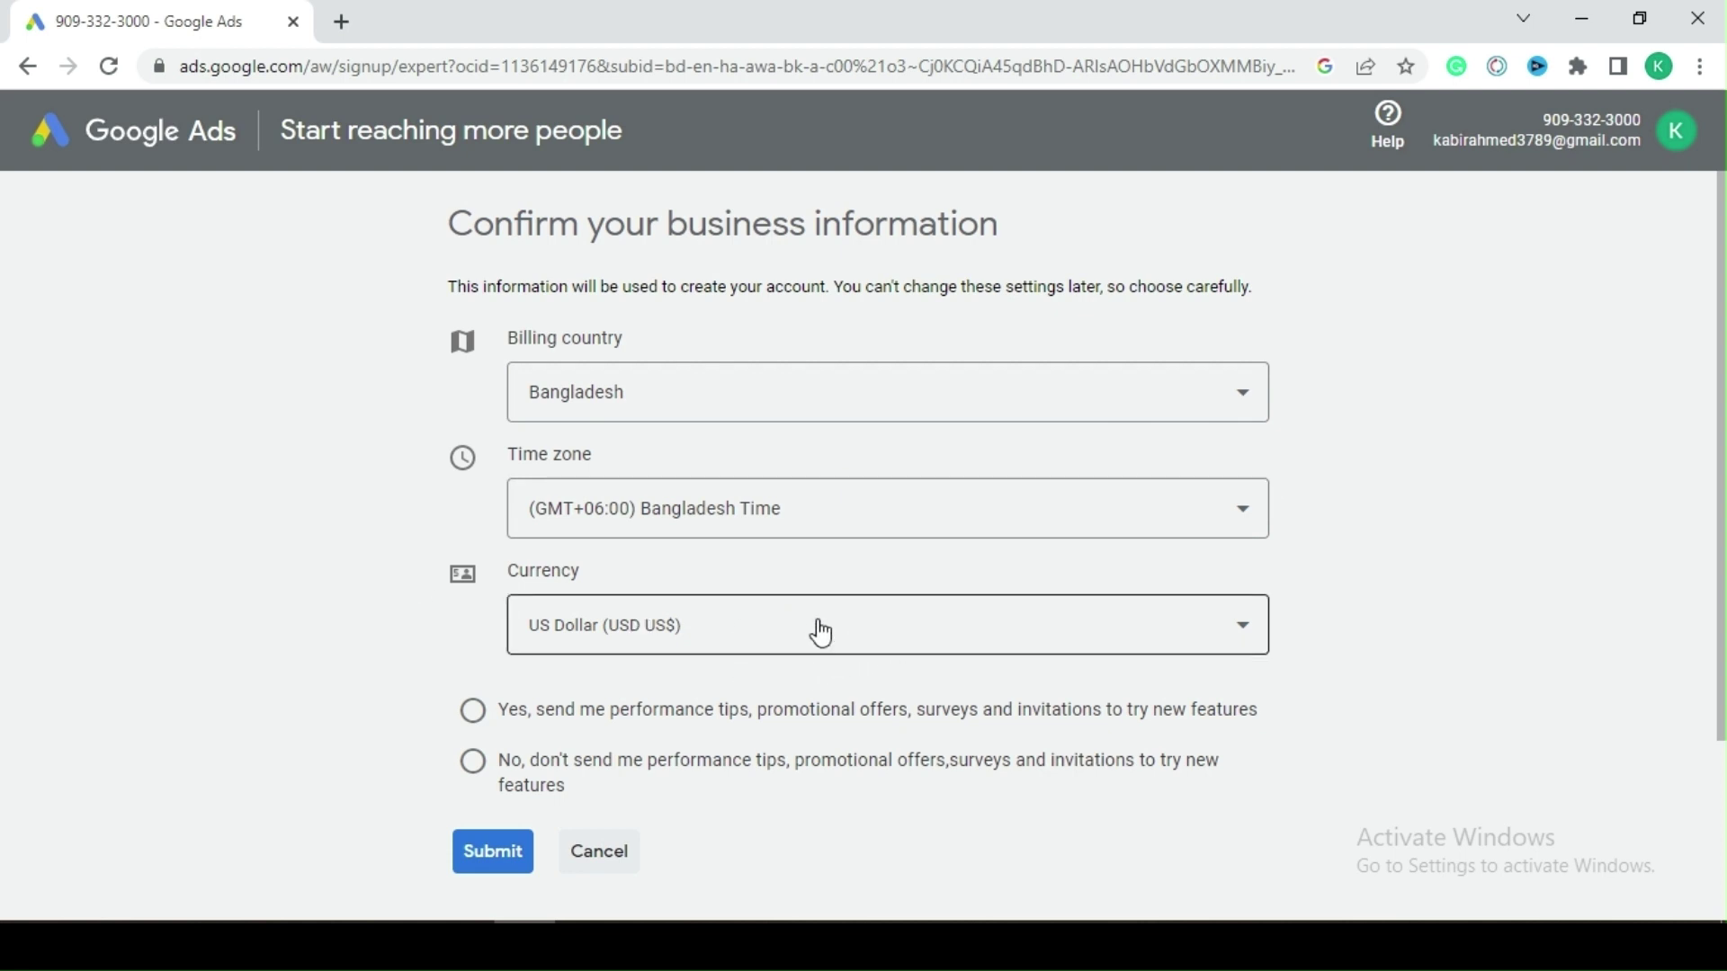
pyautogui.click(707, 635)
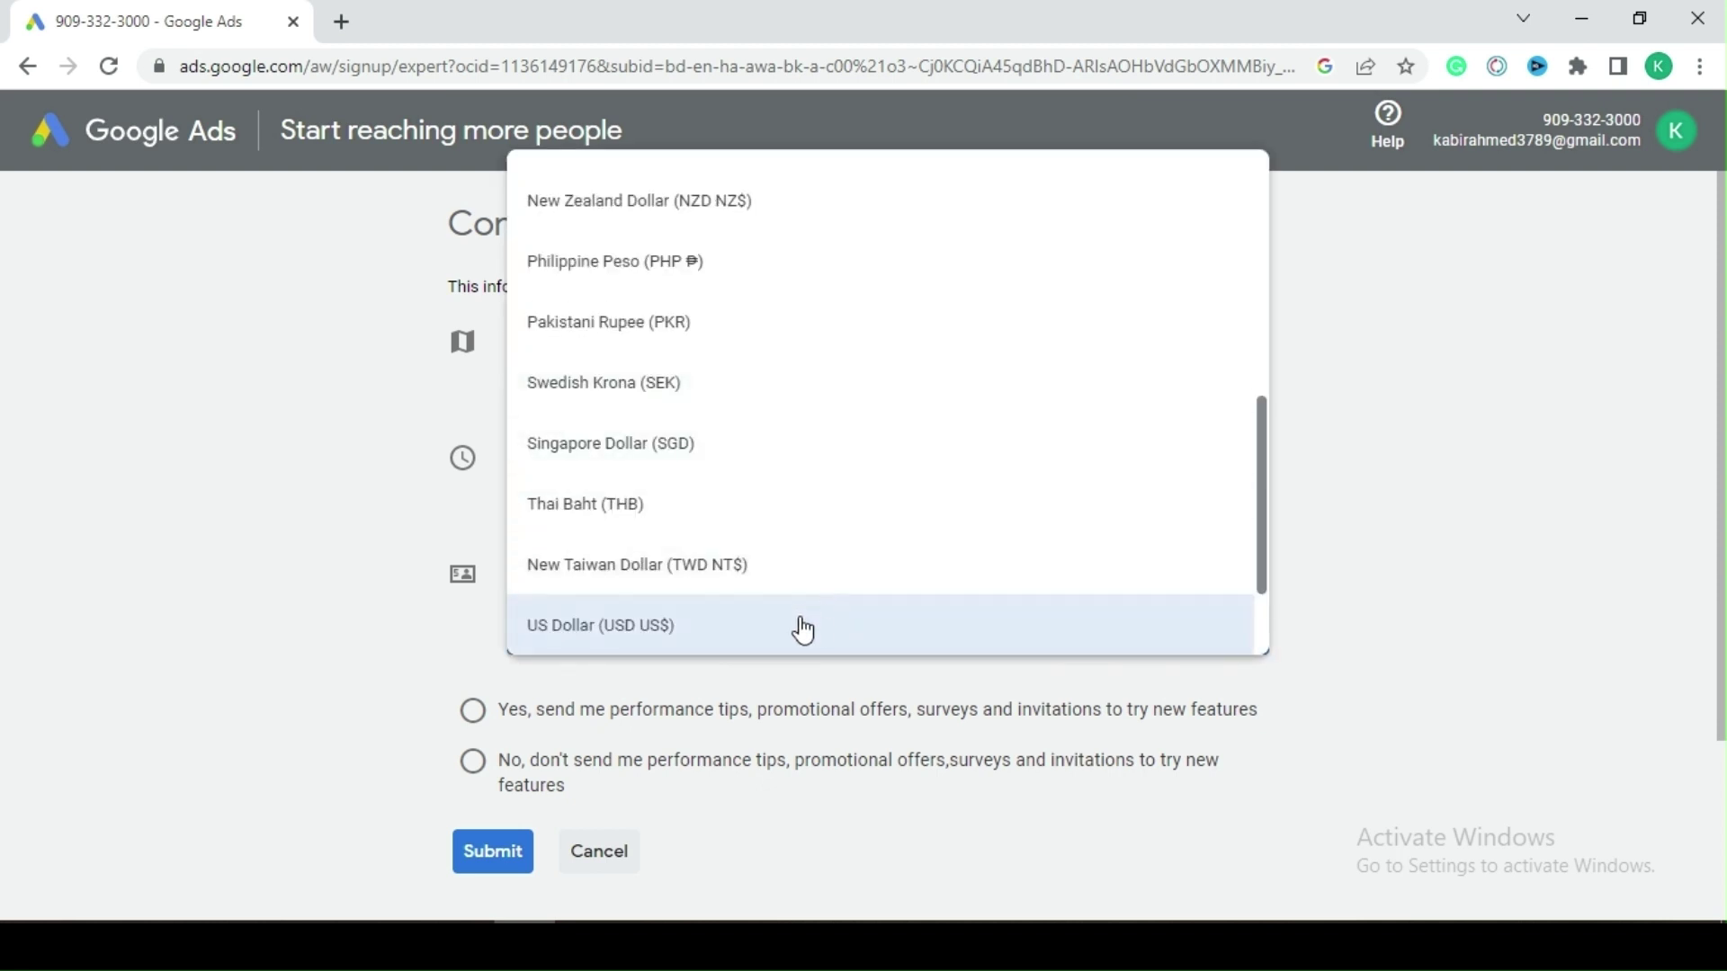
pyautogui.click(429, 649)
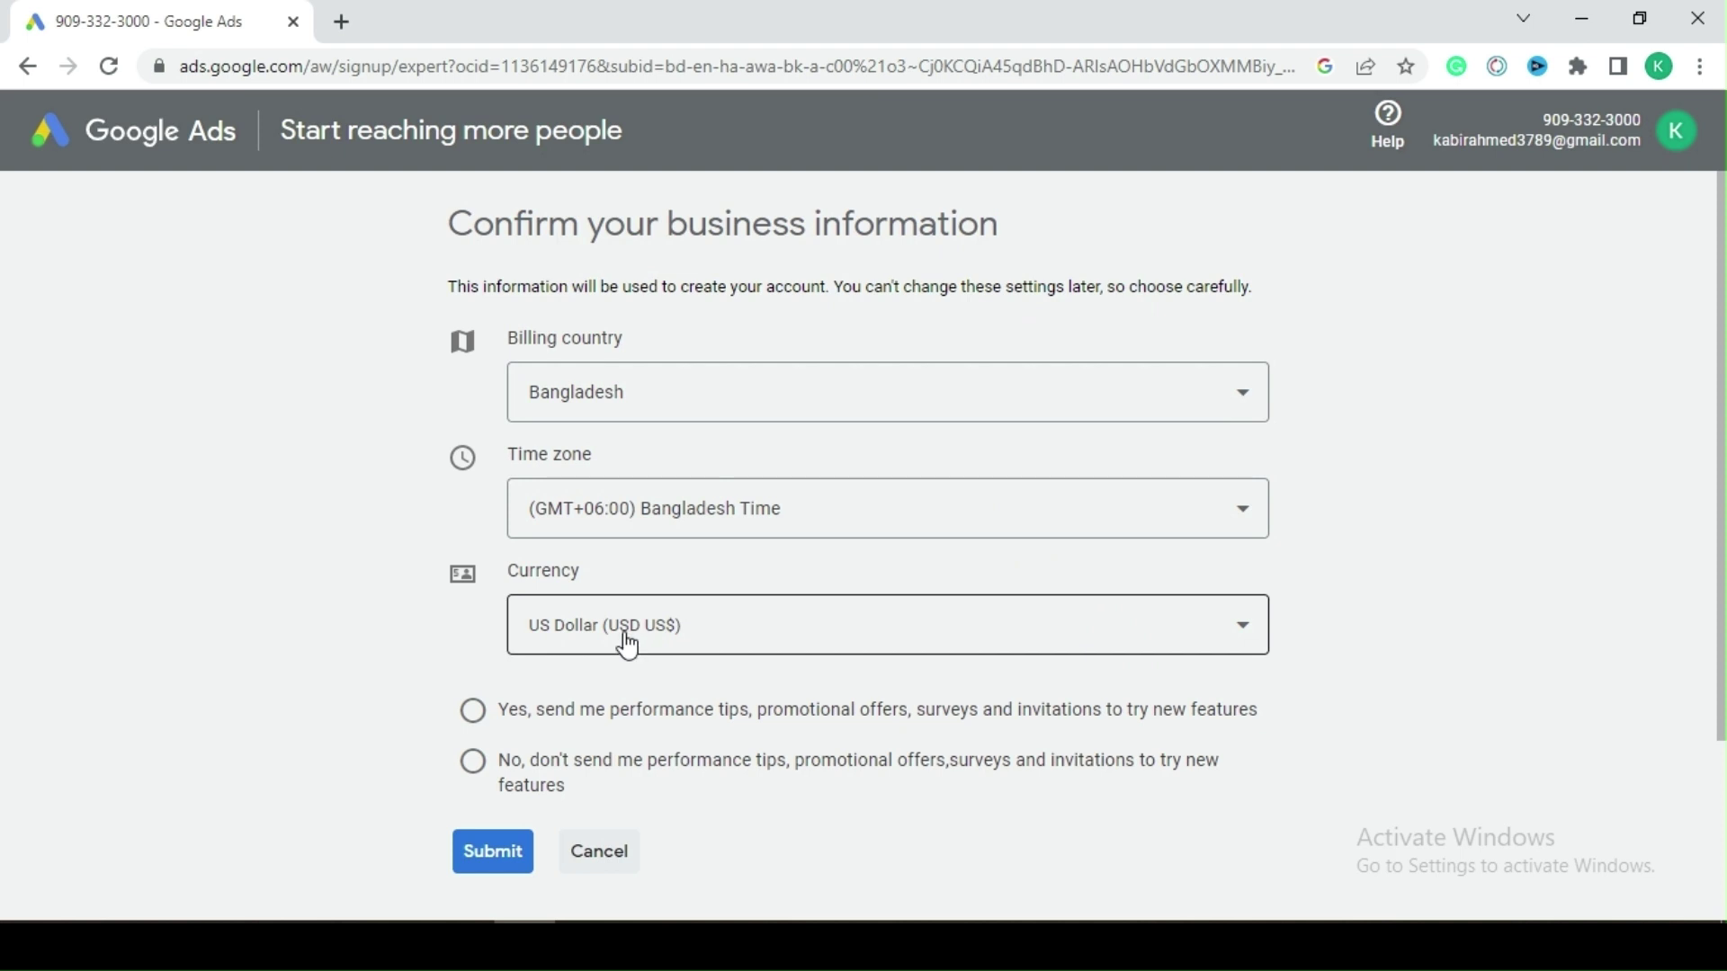
# Look through the available currencies and set the account currency to US Dollar (USD US$).
pyautogui.click(734, 635)
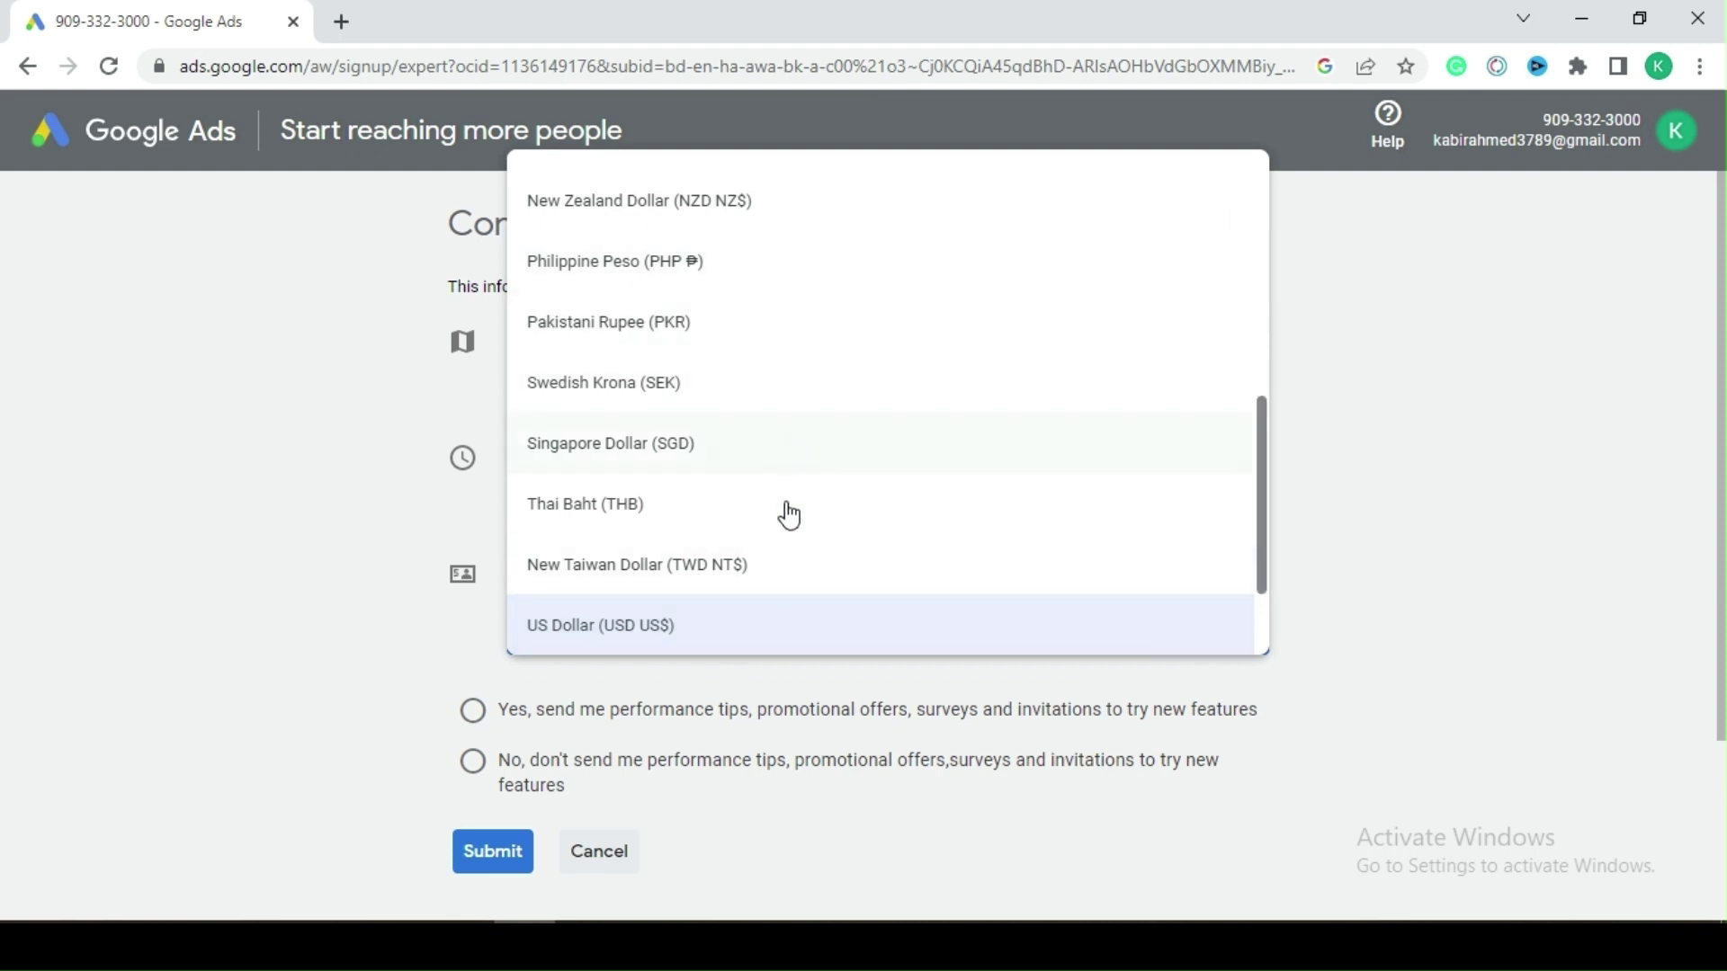
pyautogui.scroll(5, 805, 504)
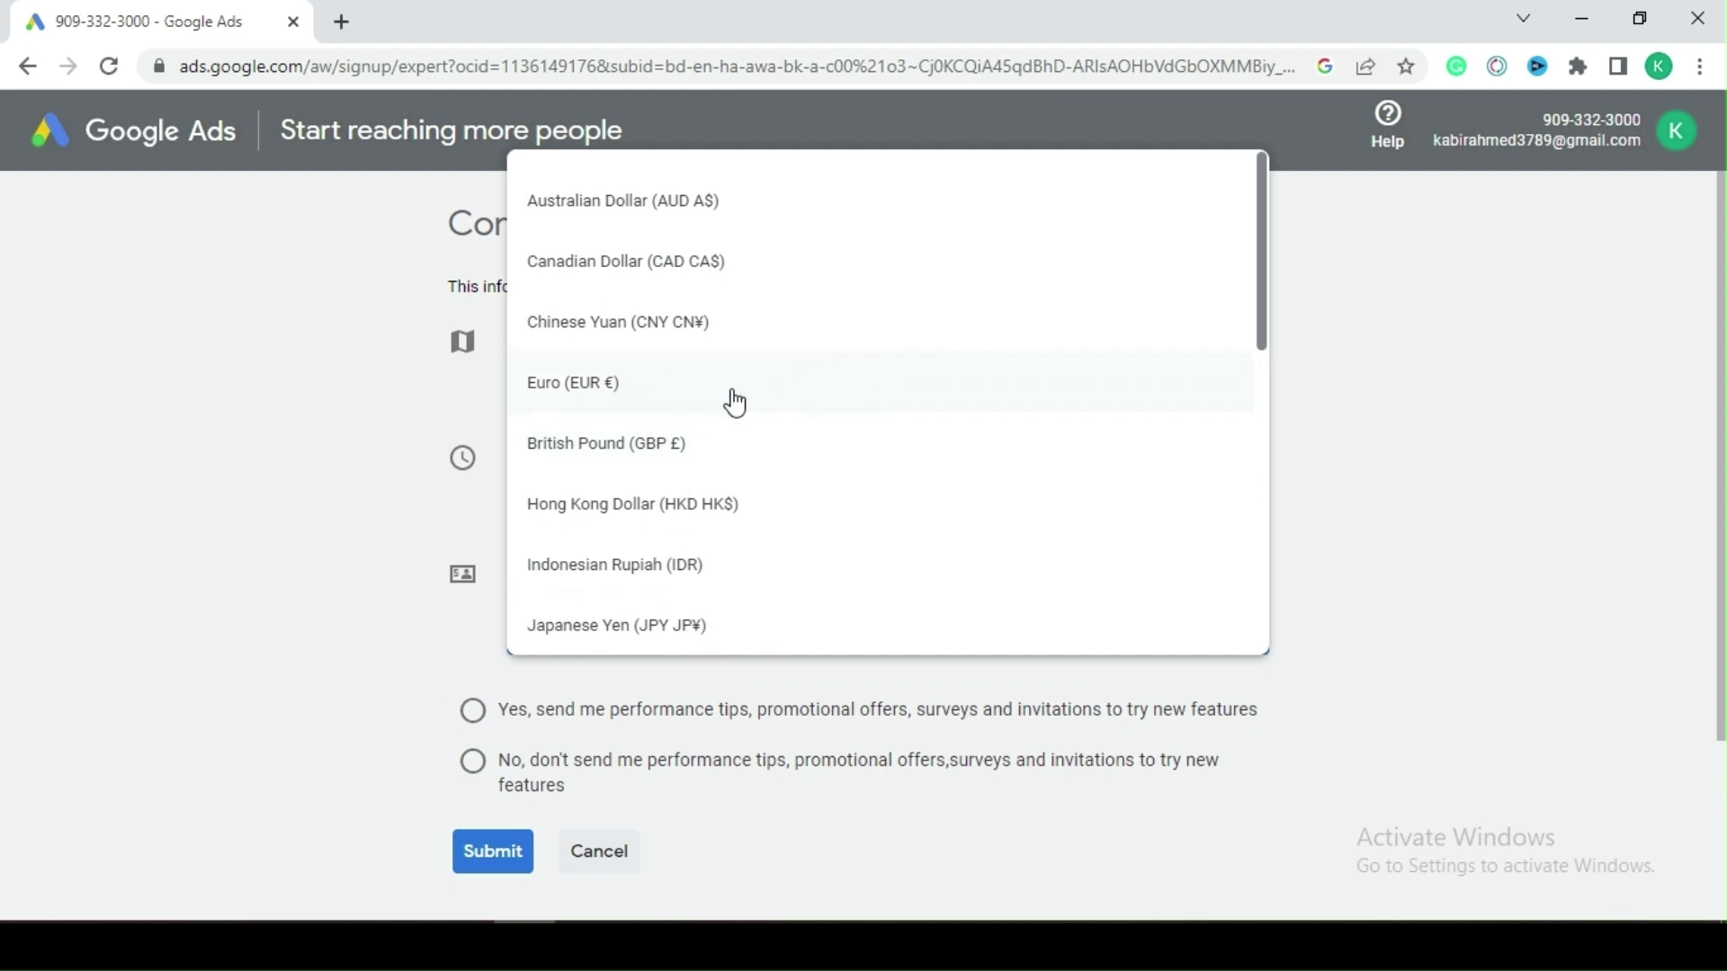
pyautogui.scroll(-5, 833, 408)
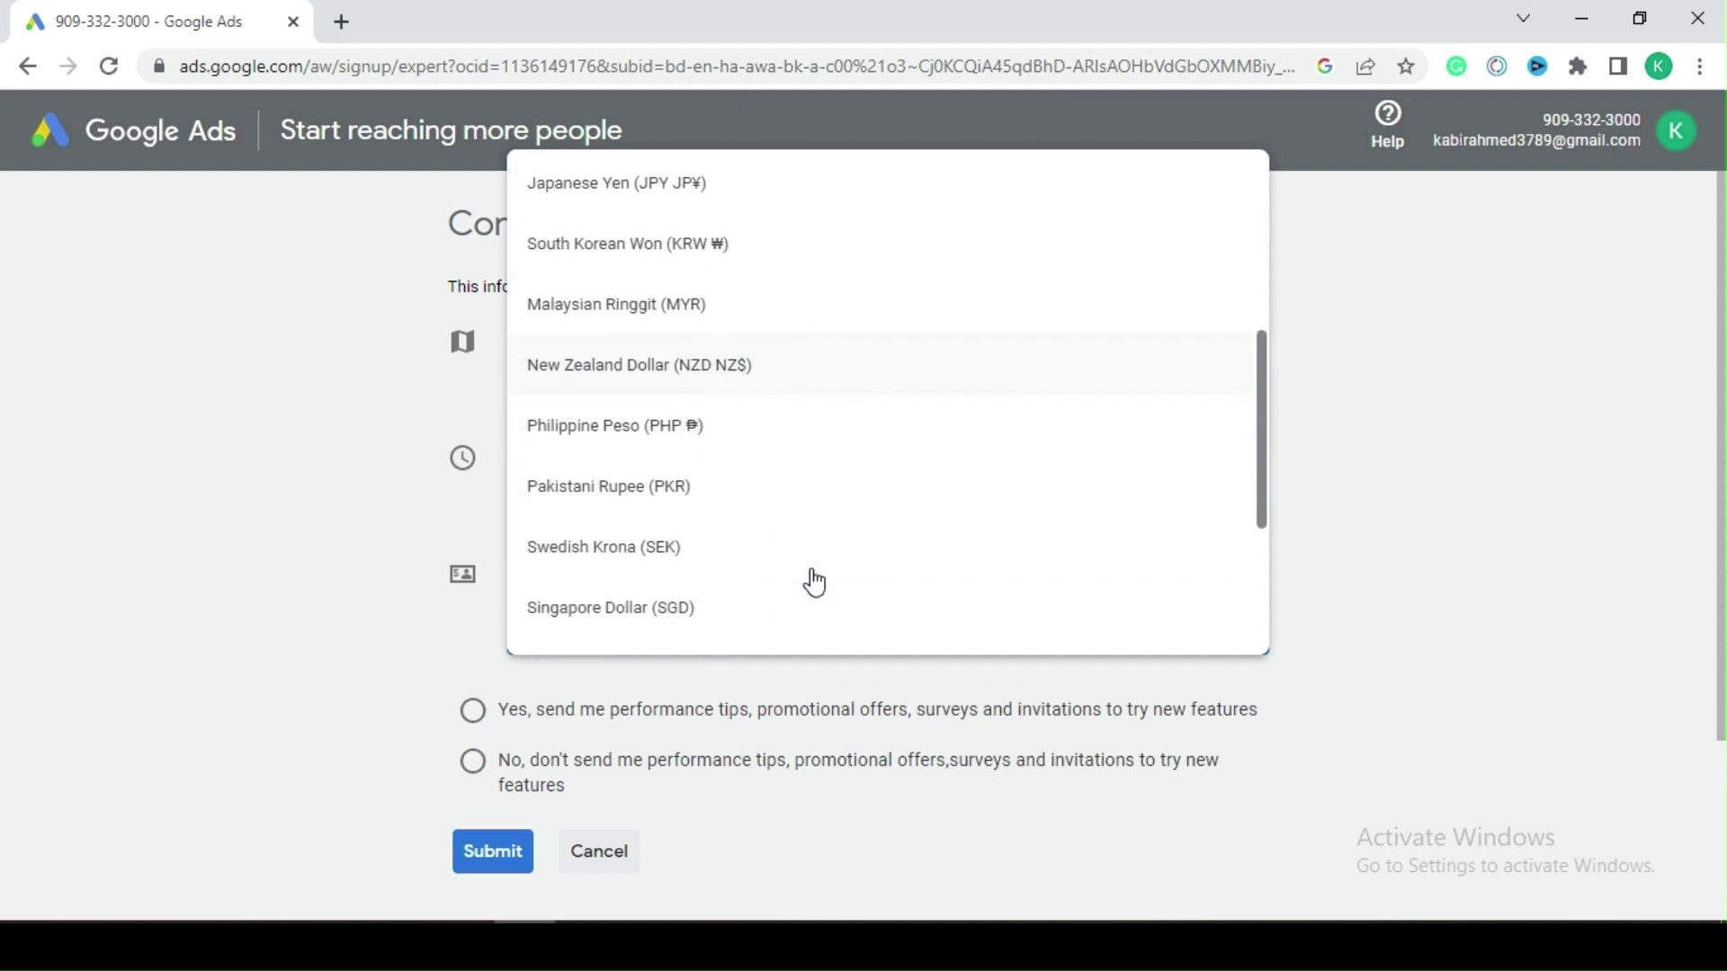
pyautogui.scroll(-3, 810, 497)
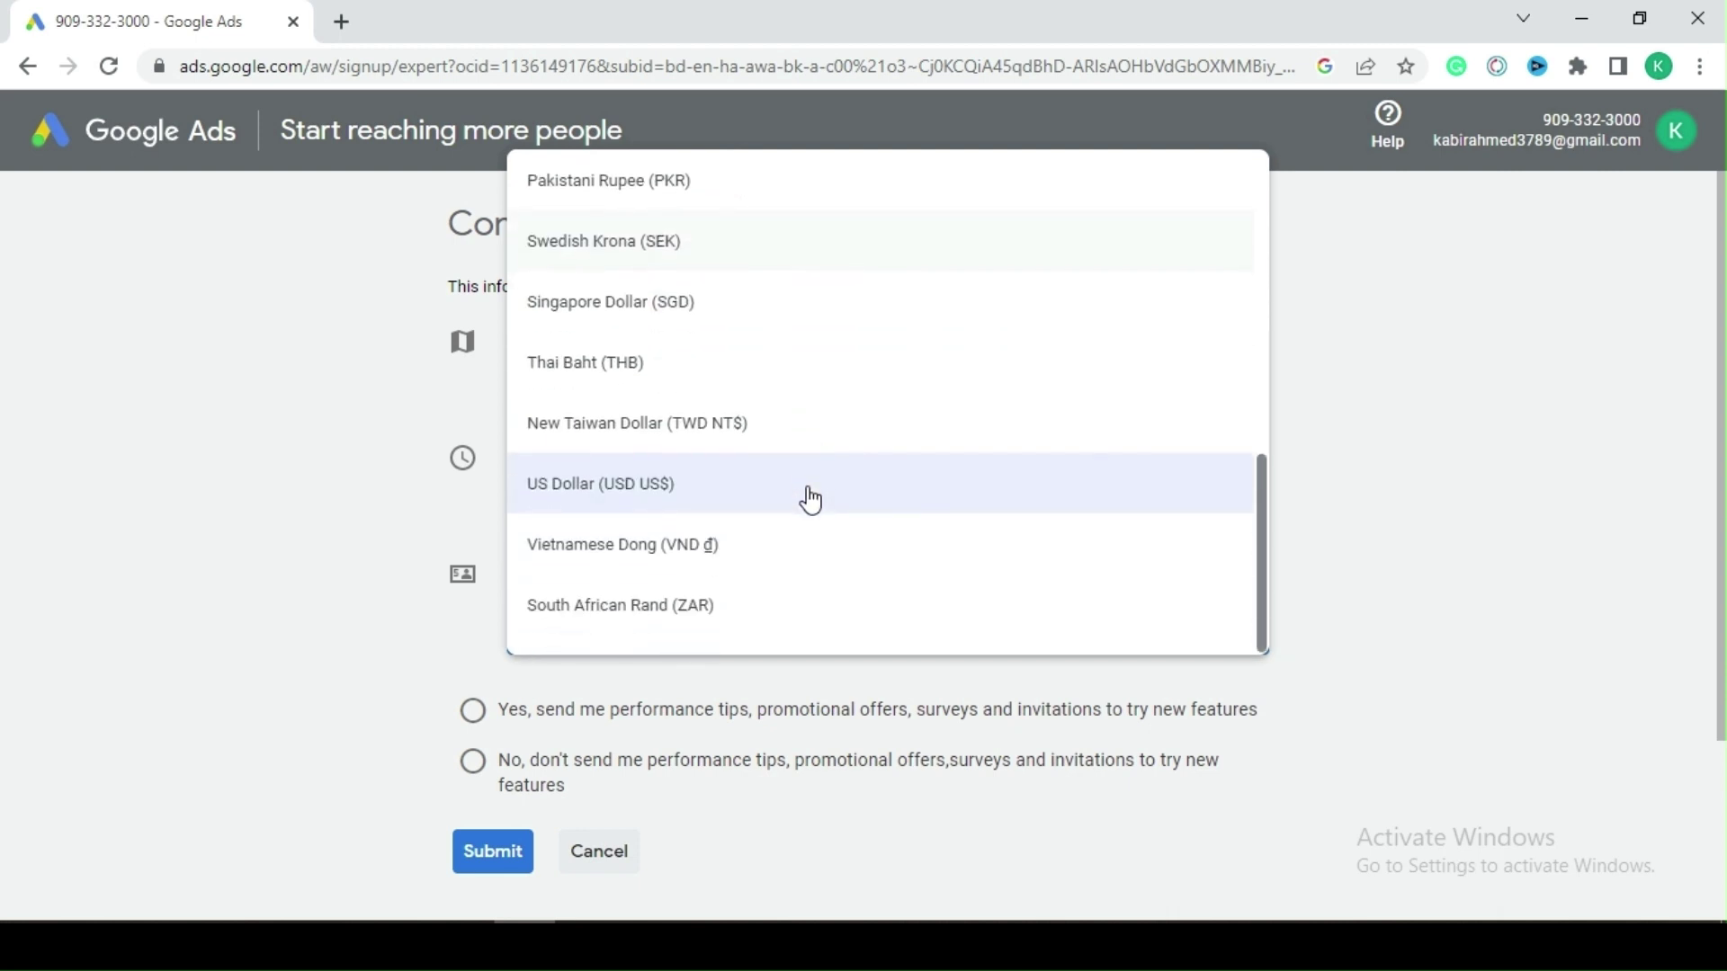
pyautogui.click(670, 495)
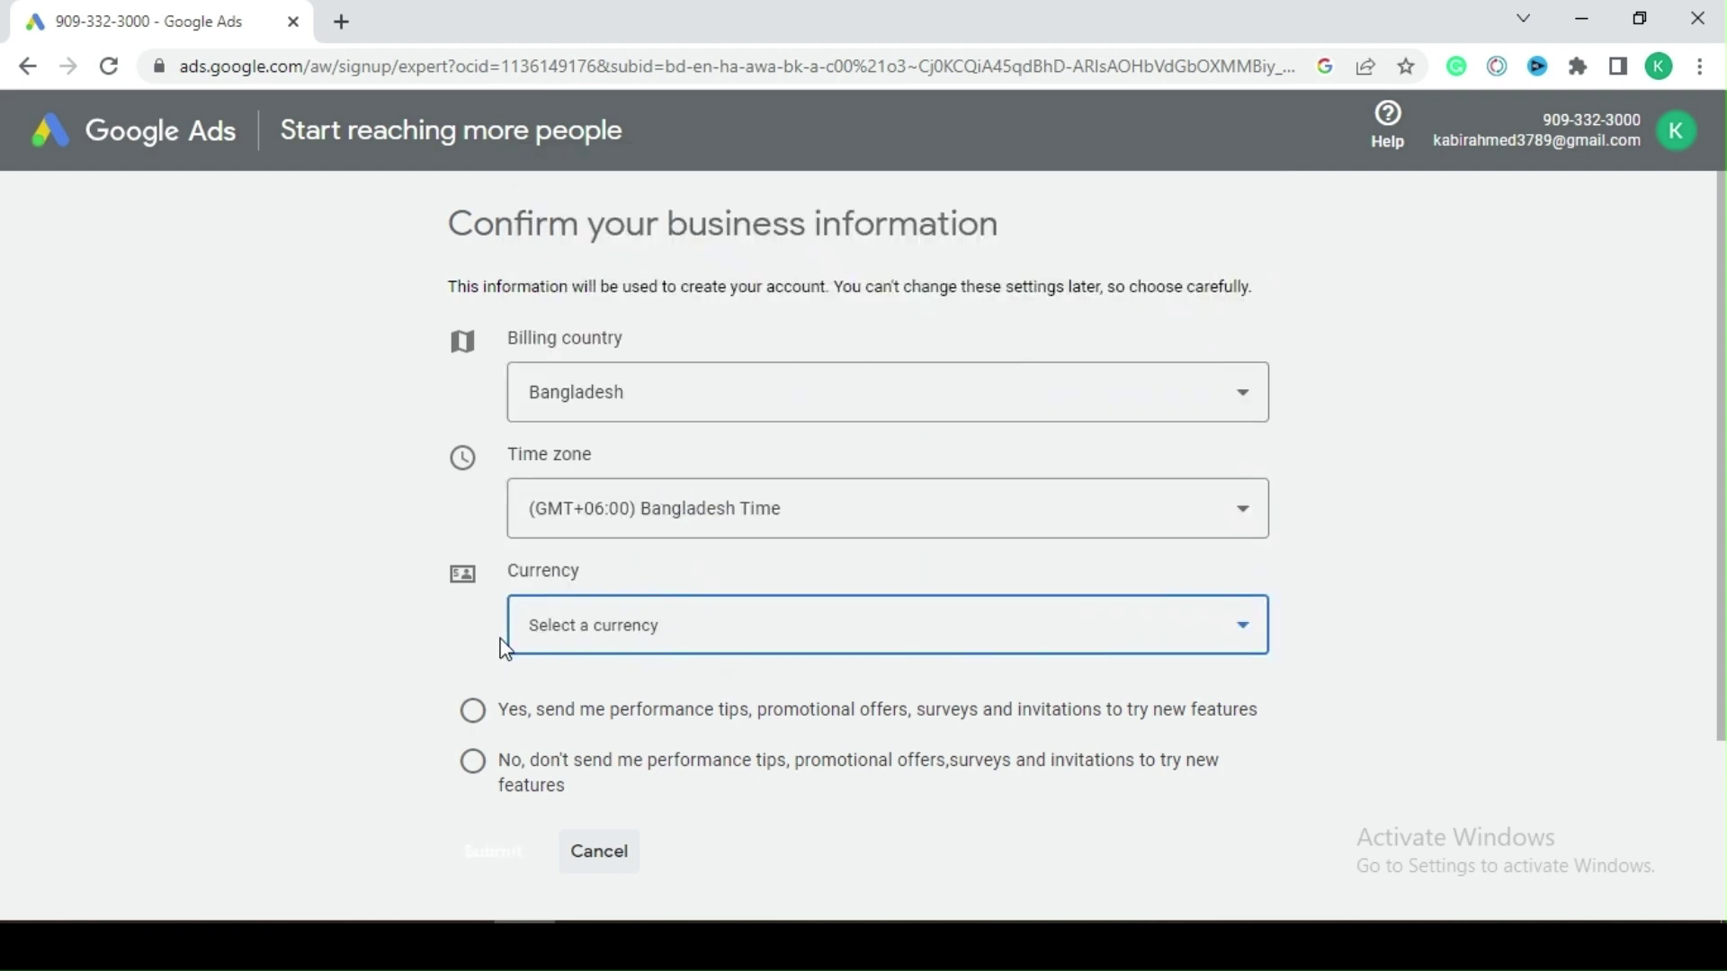
pyautogui.click(656, 644)
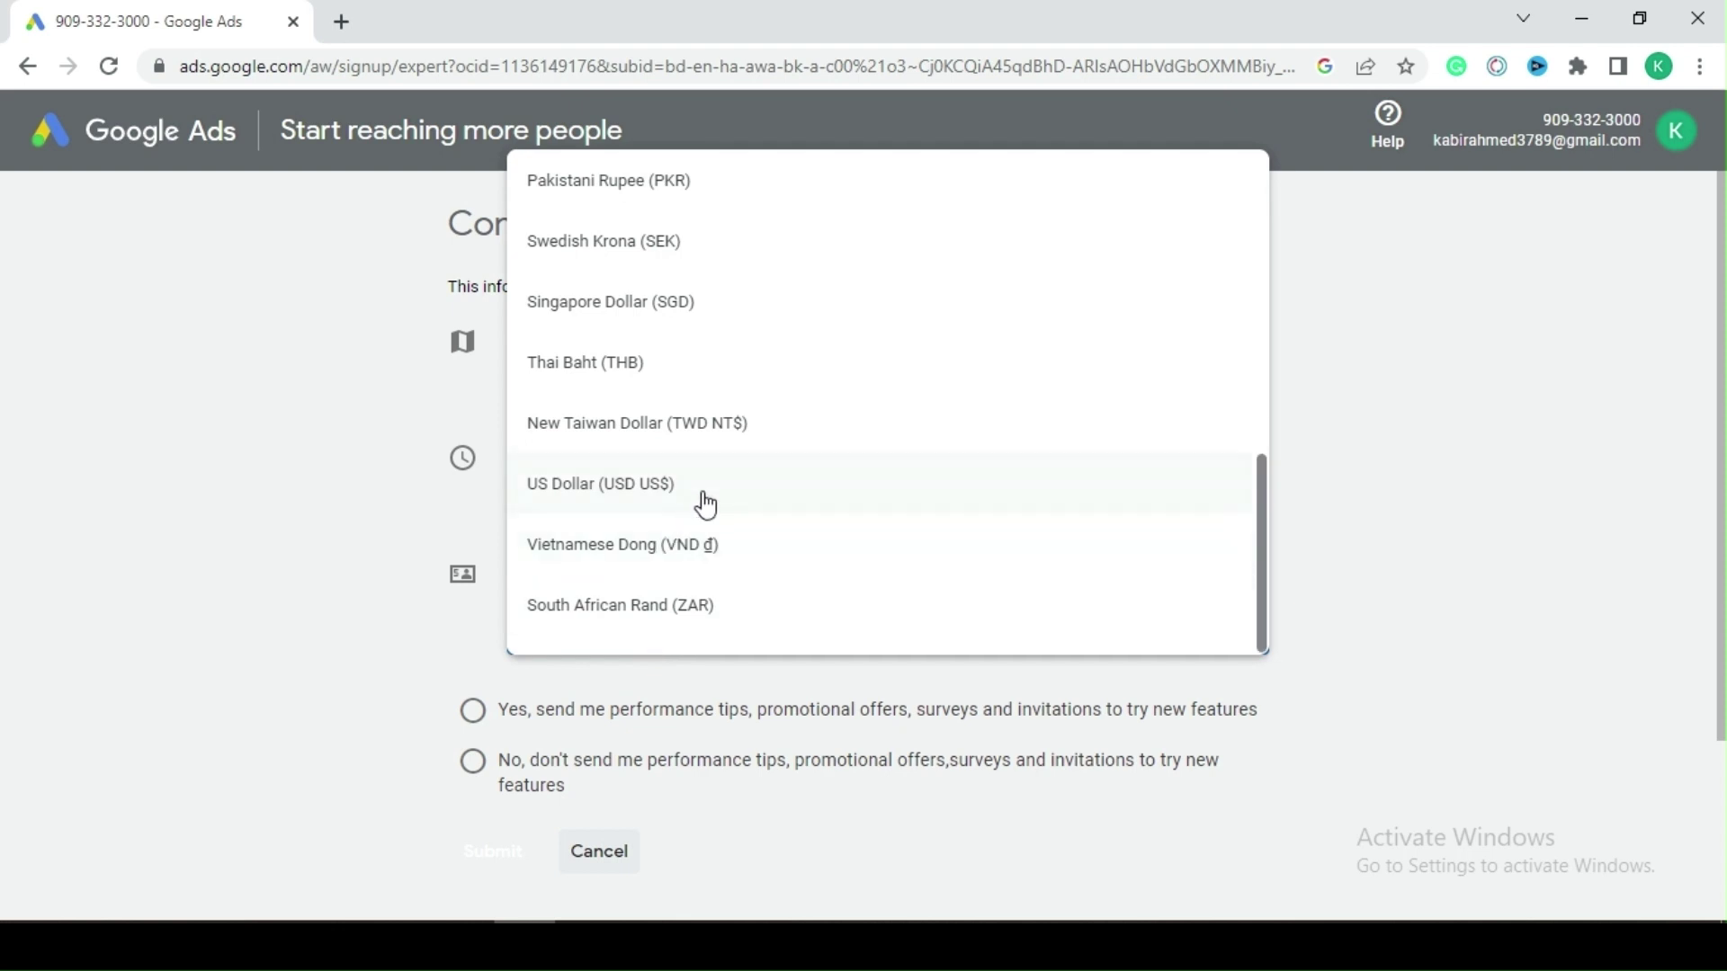
pyautogui.click(639, 486)
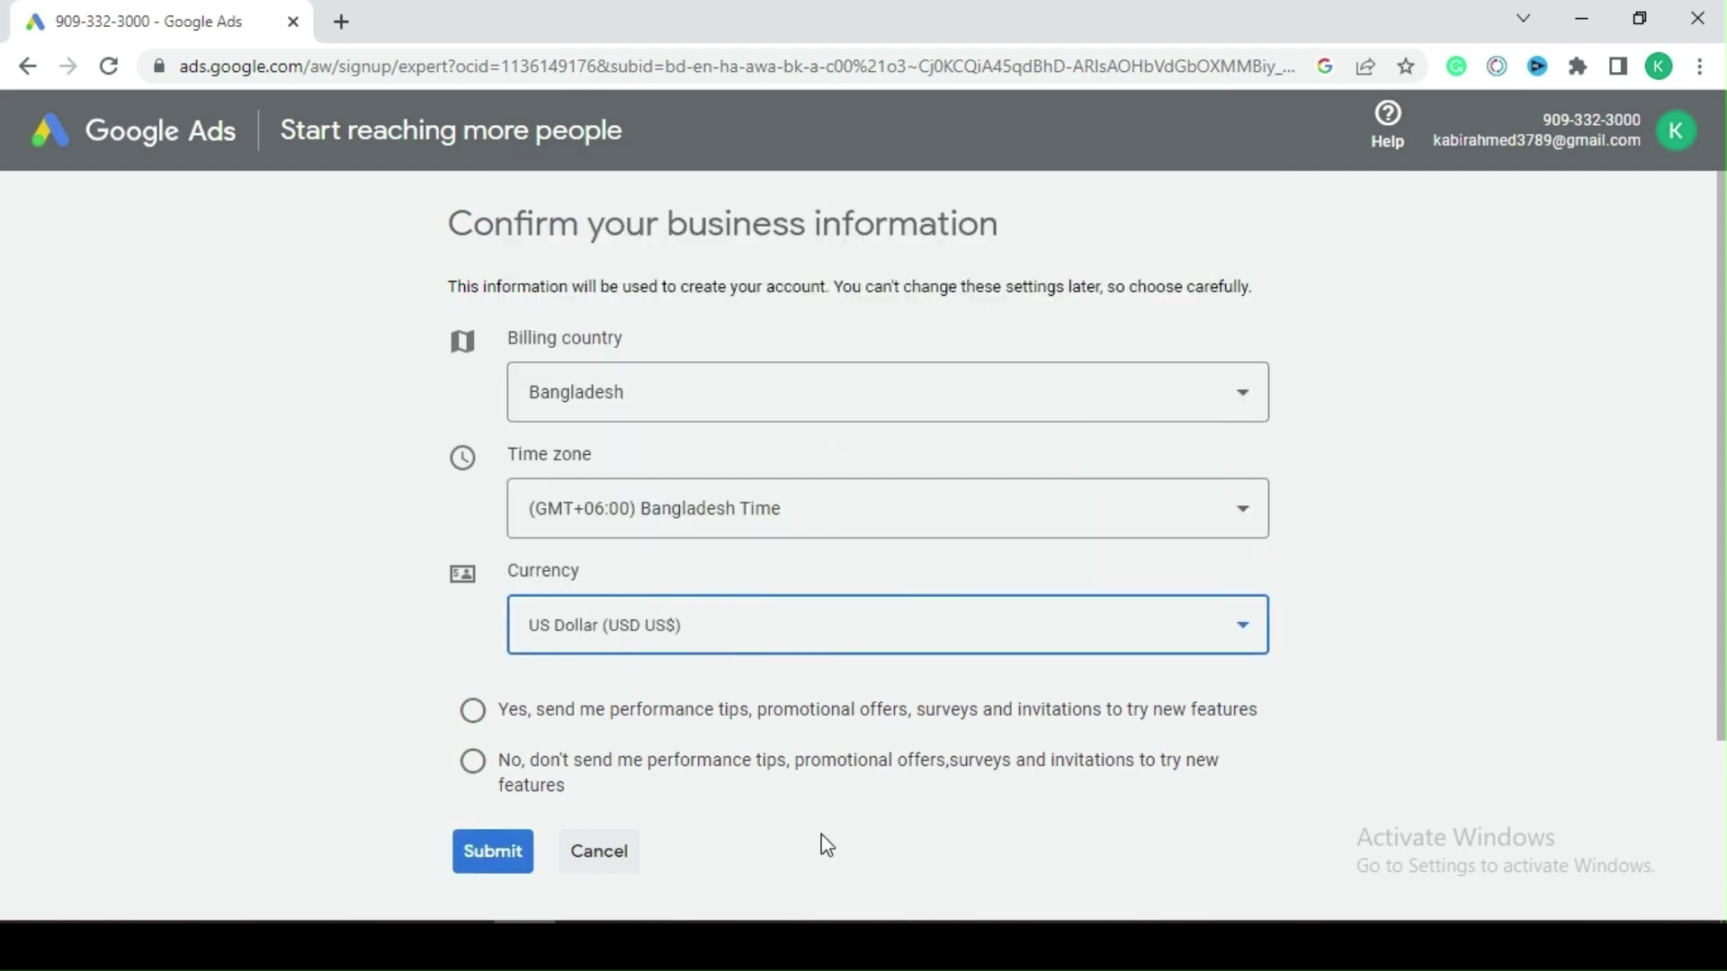
# Opt in to performance tips, promotional offers and surveys, and submit the business information.
pyautogui.scroll(-1, 819, 787)
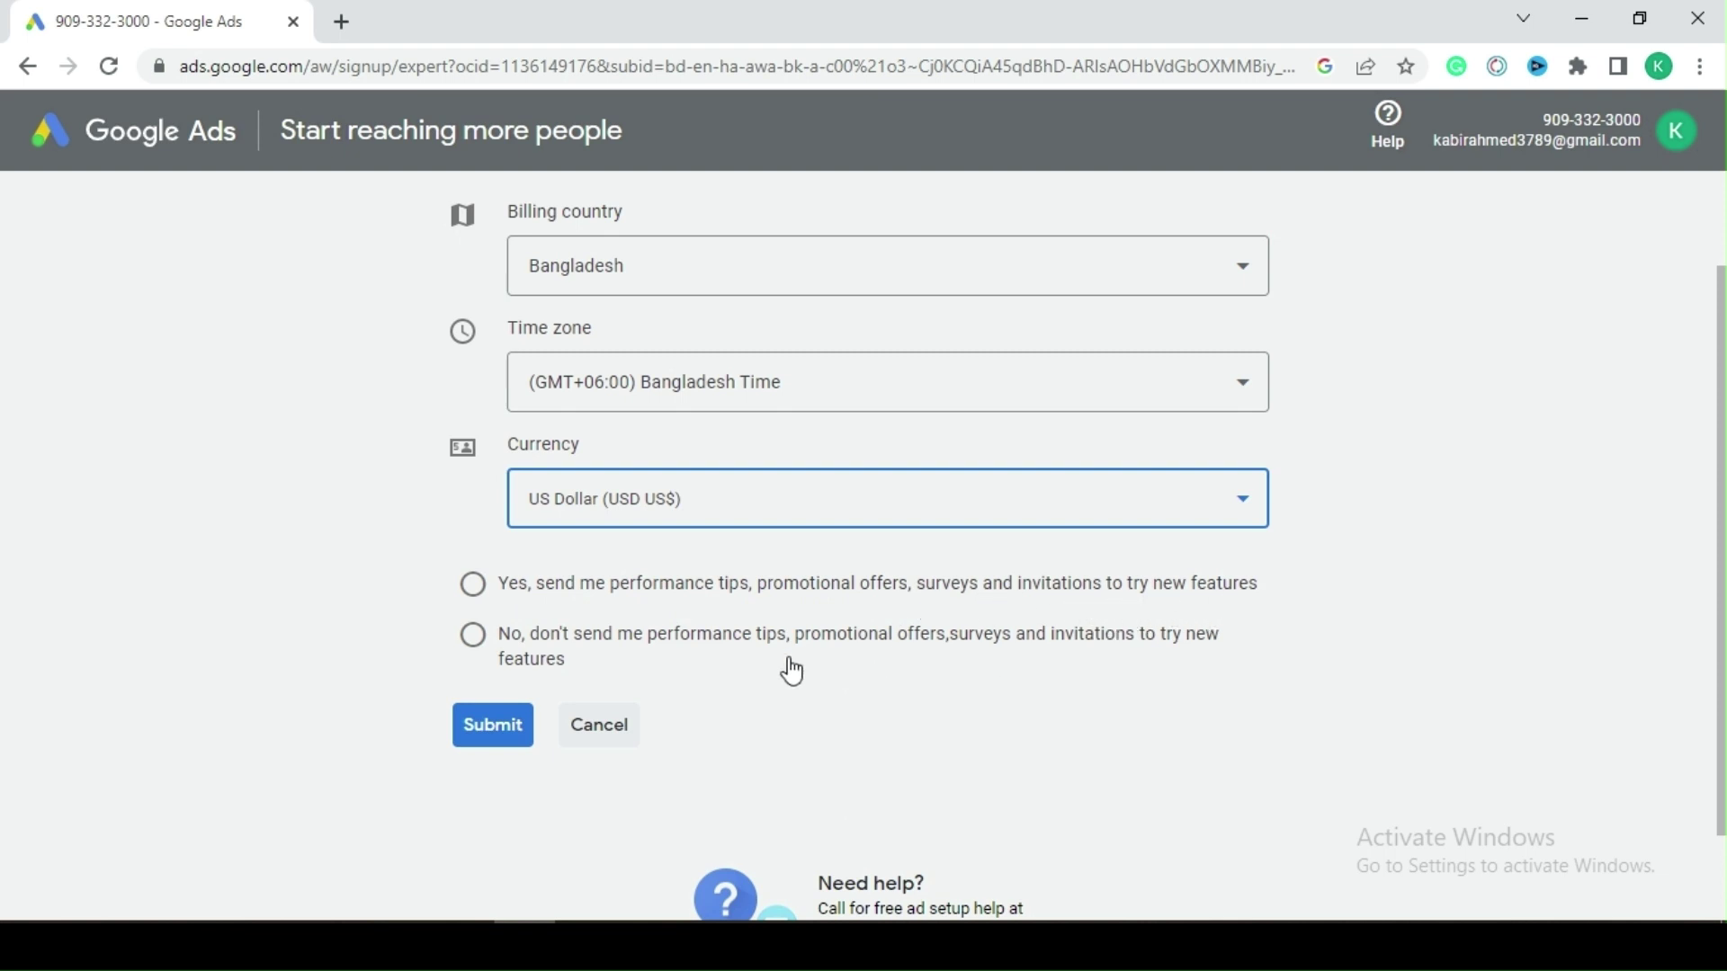
pyautogui.click(482, 590)
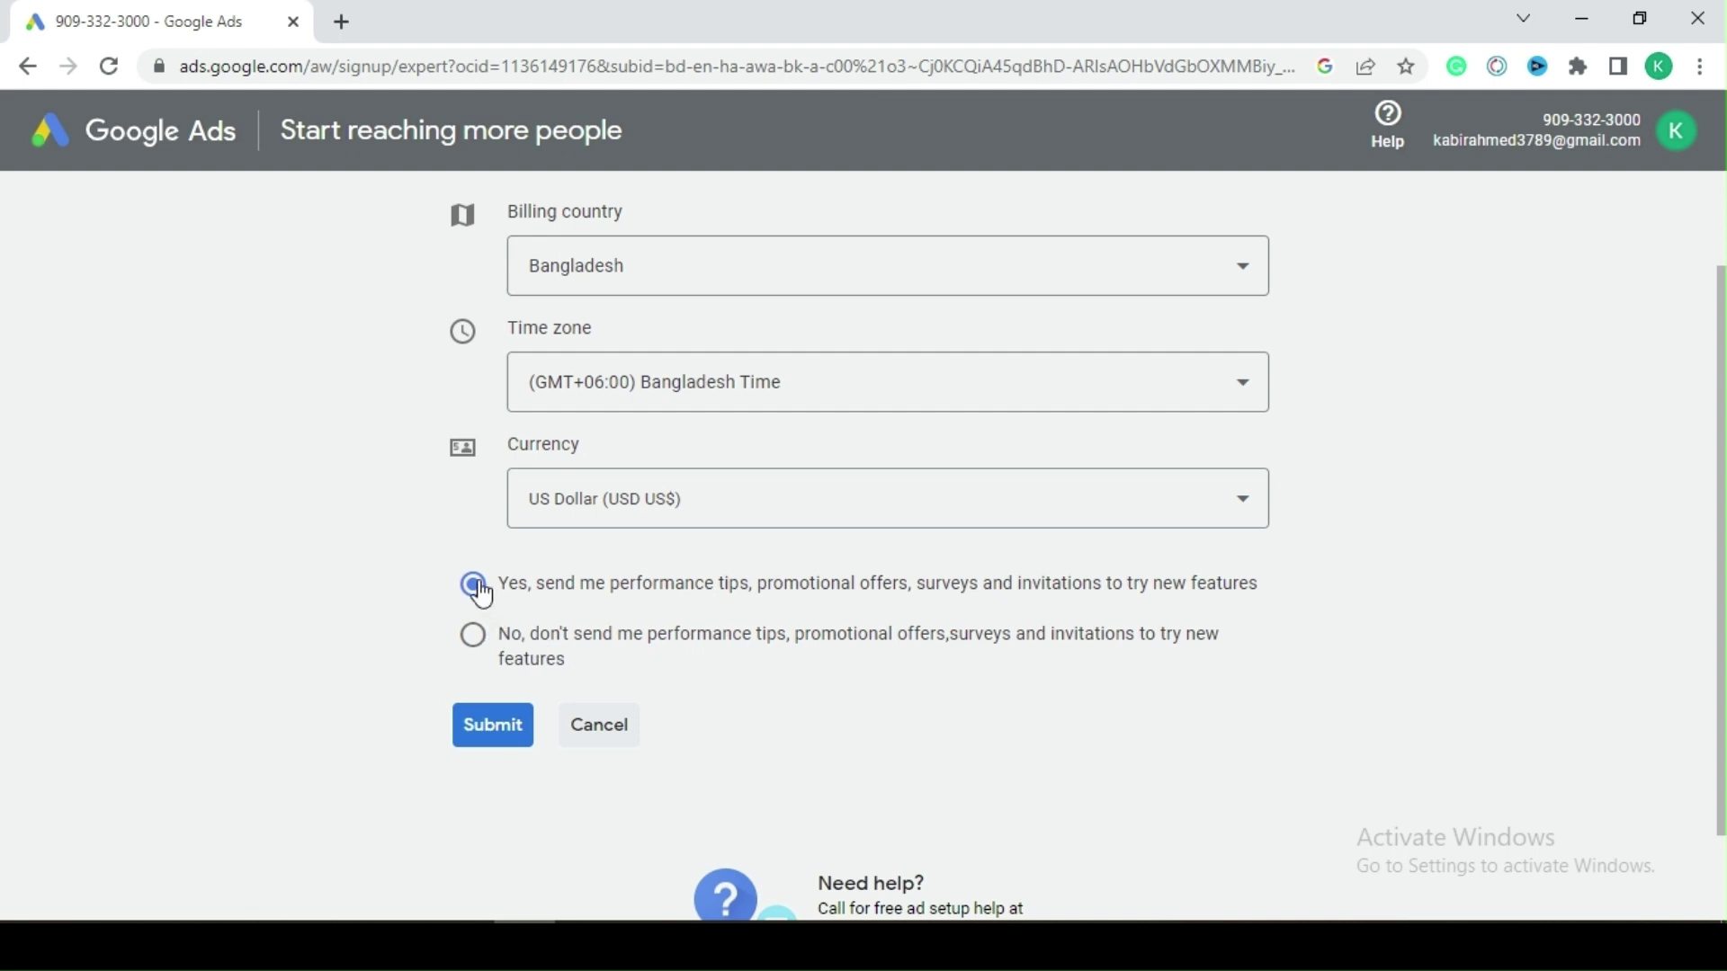
pyautogui.click(486, 736)
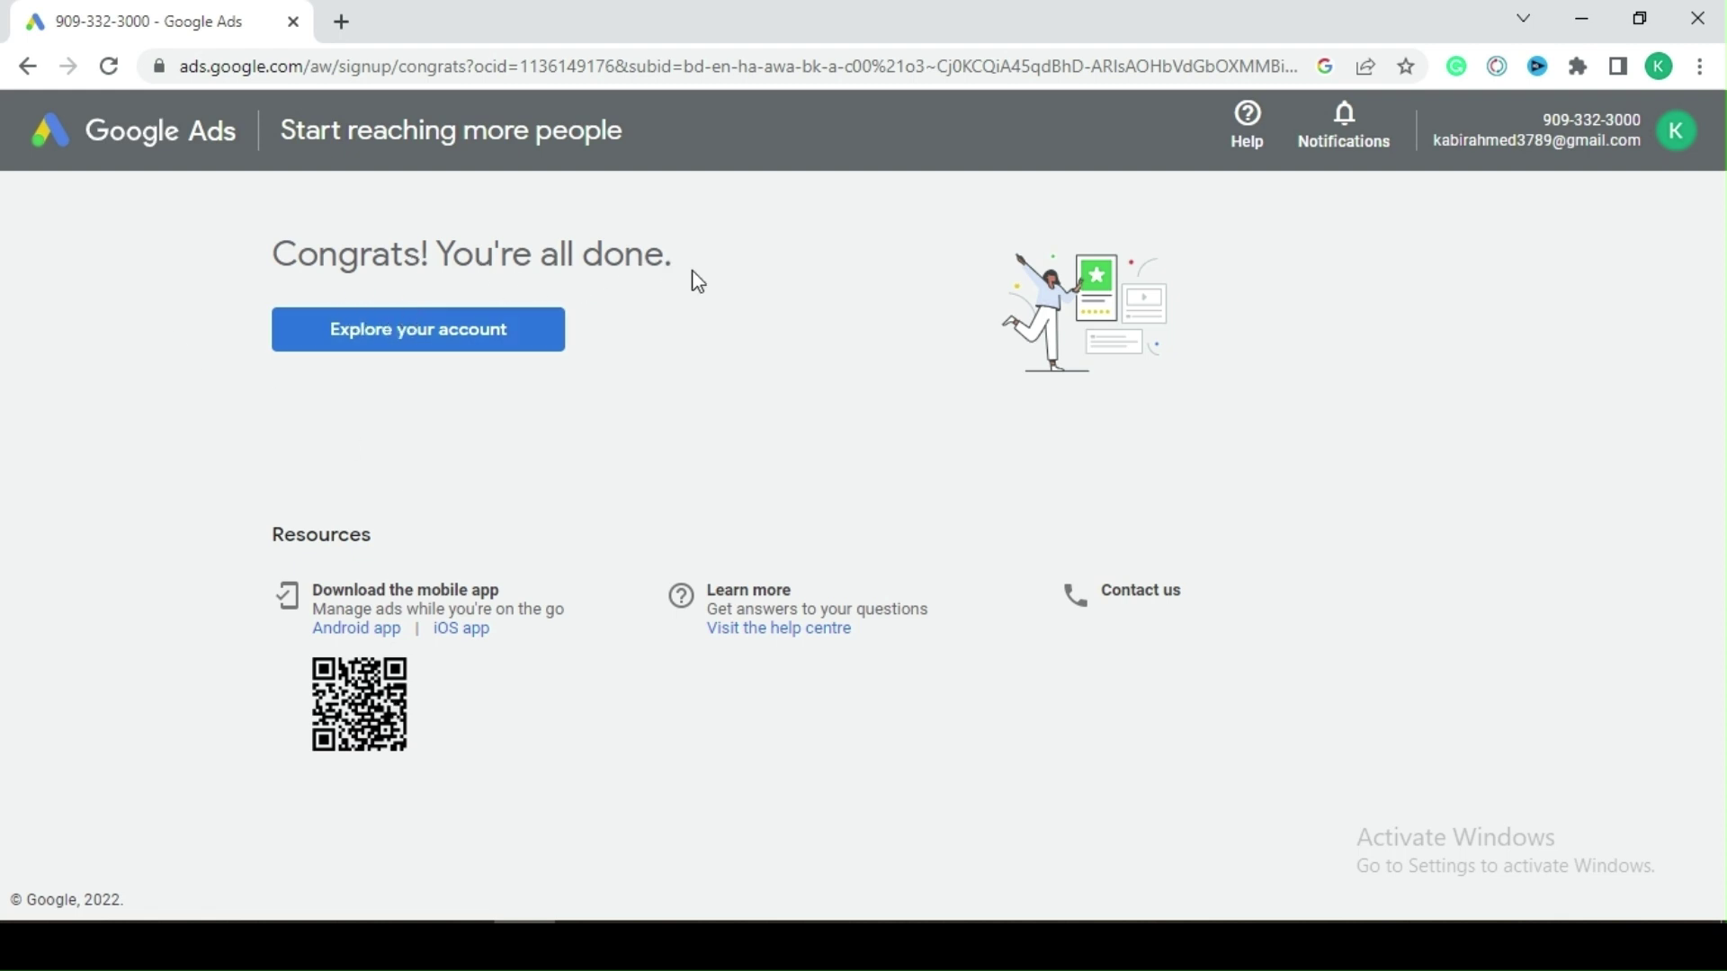
# Enter the new account's overview and open its billing settings.
pyautogui.click(400, 346)
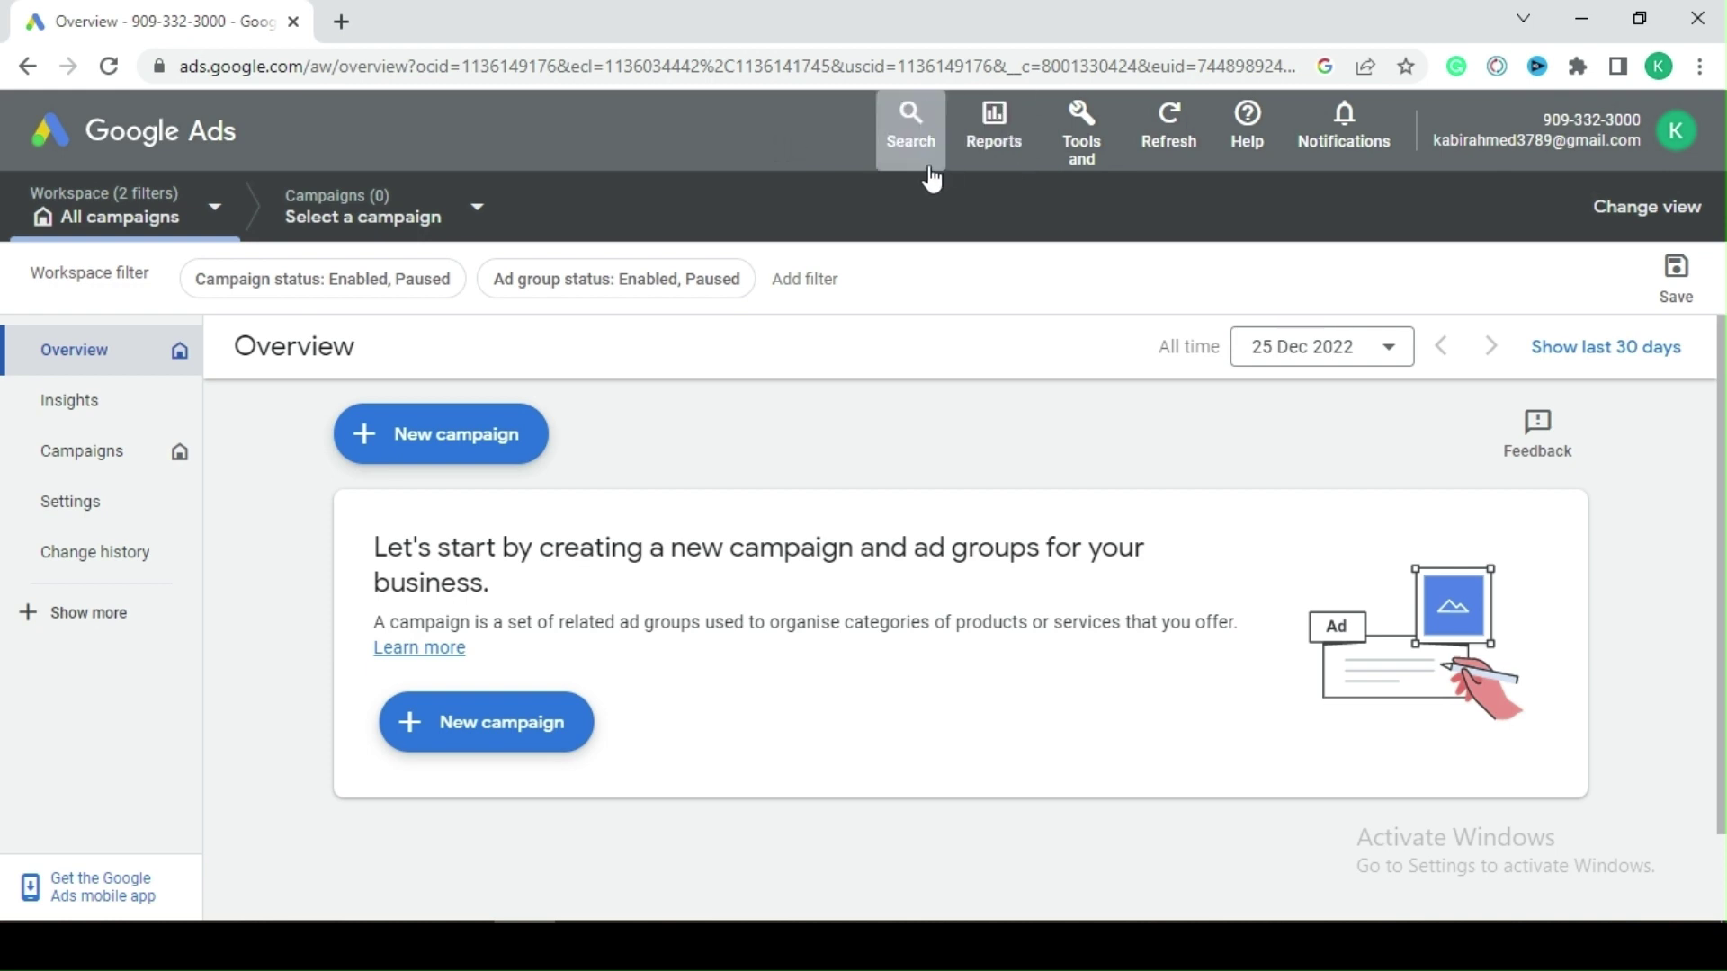
pyautogui.click(1082, 149)
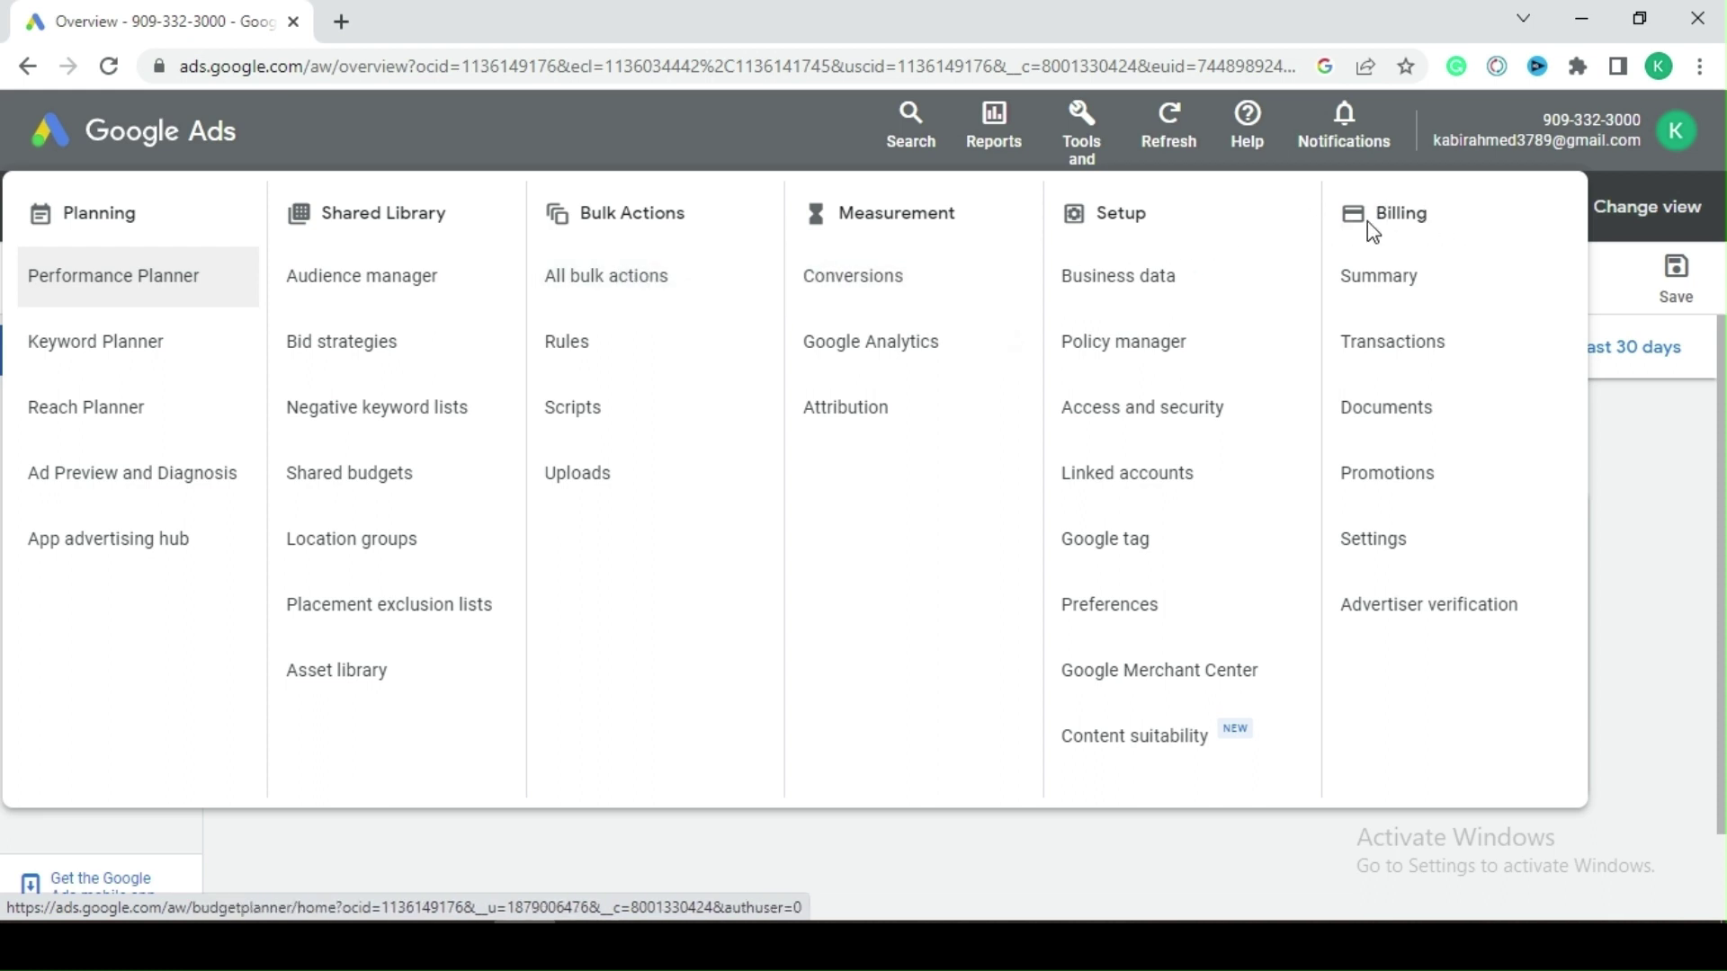
pyautogui.click(1377, 539)
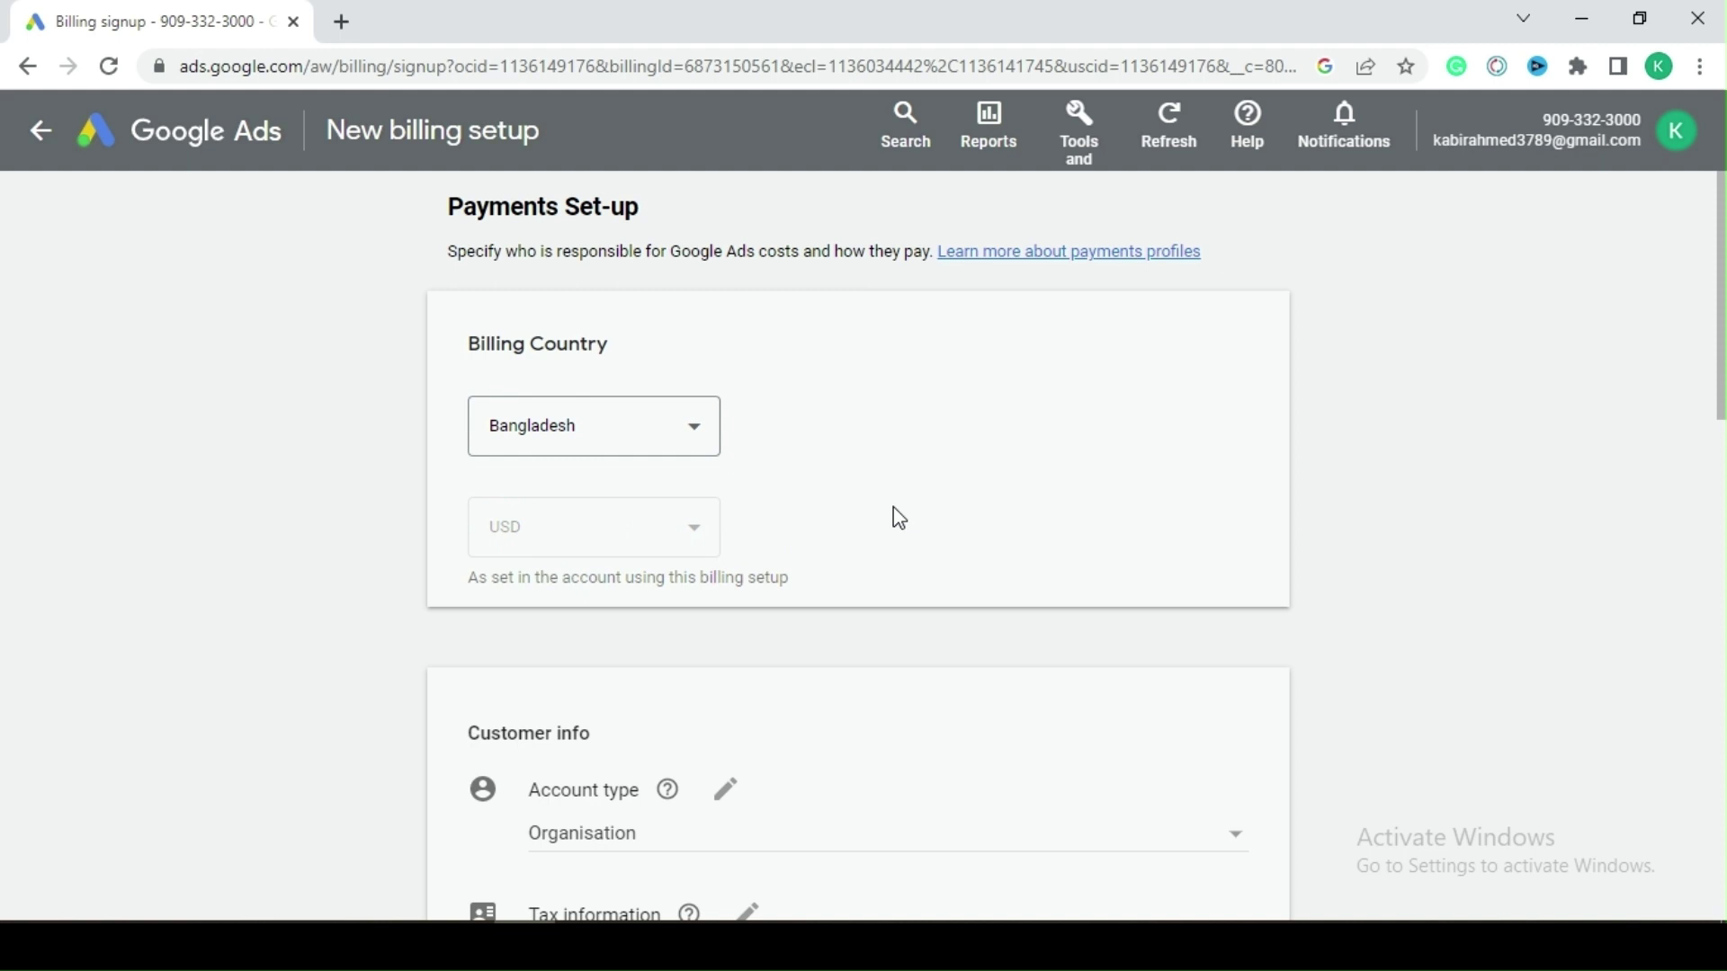
# Review the account type choices and the tax information fields in the customer info of the payments set-up.
pyautogui.scroll(-1, 900, 519)
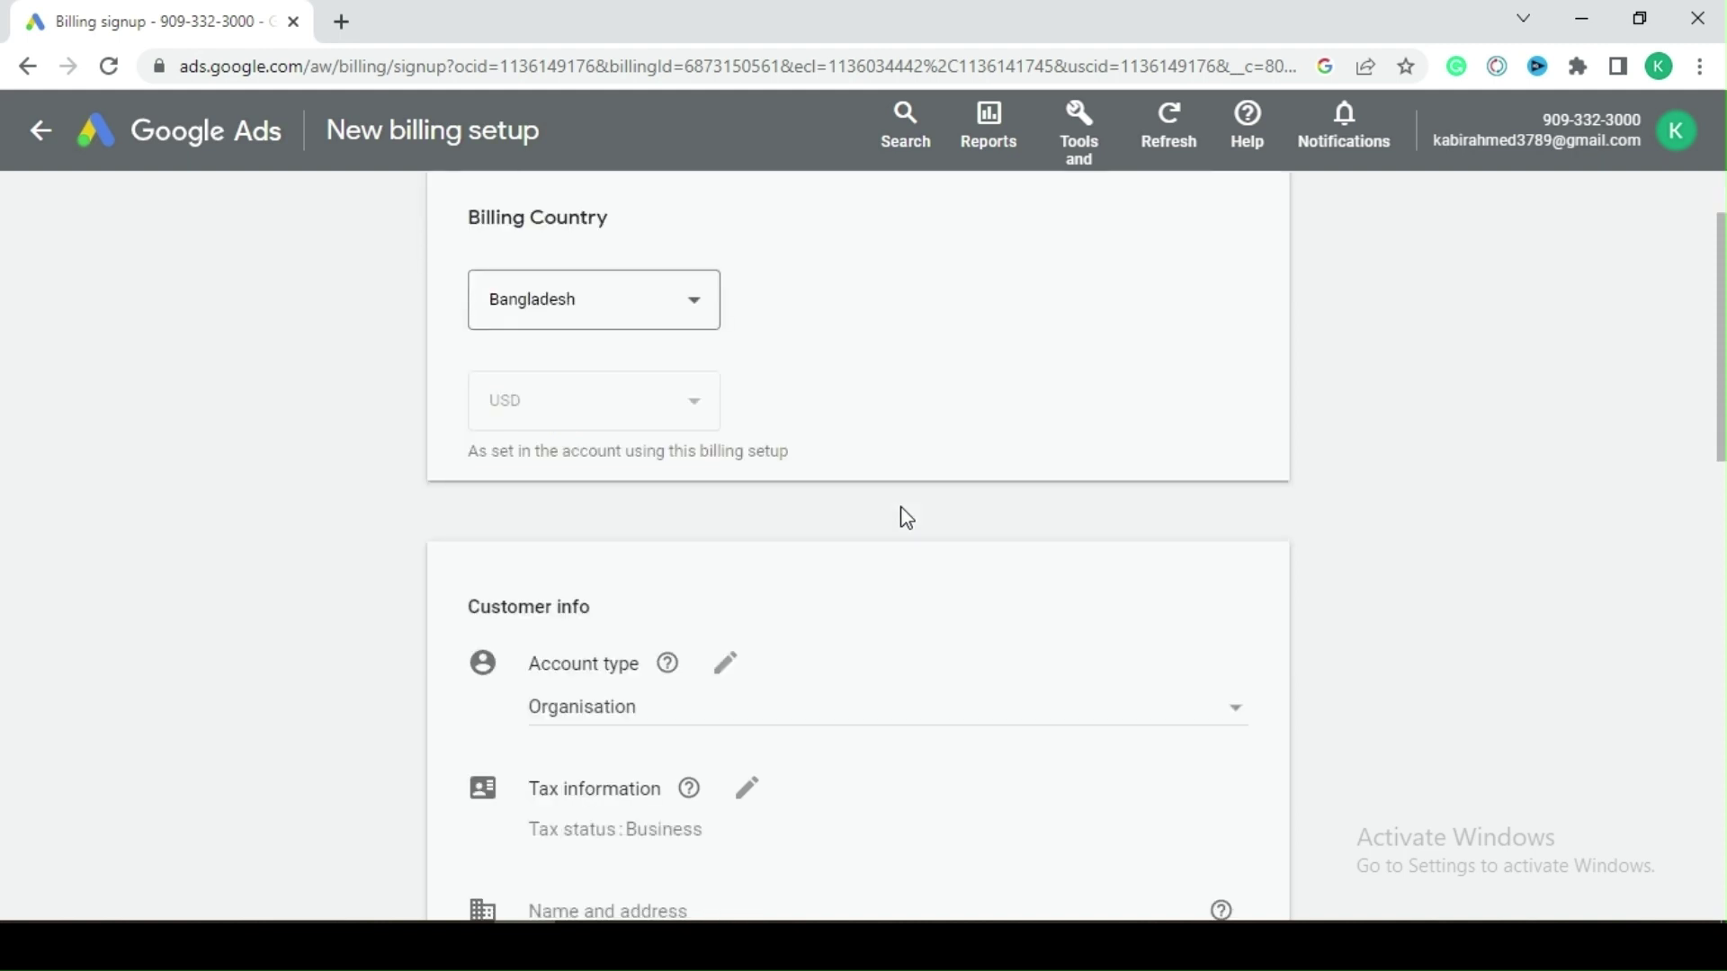
pyautogui.scroll(-1, 906, 518)
pyautogui.scroll(-1, 1051, 540)
pyautogui.scroll(-1, 1051, 539)
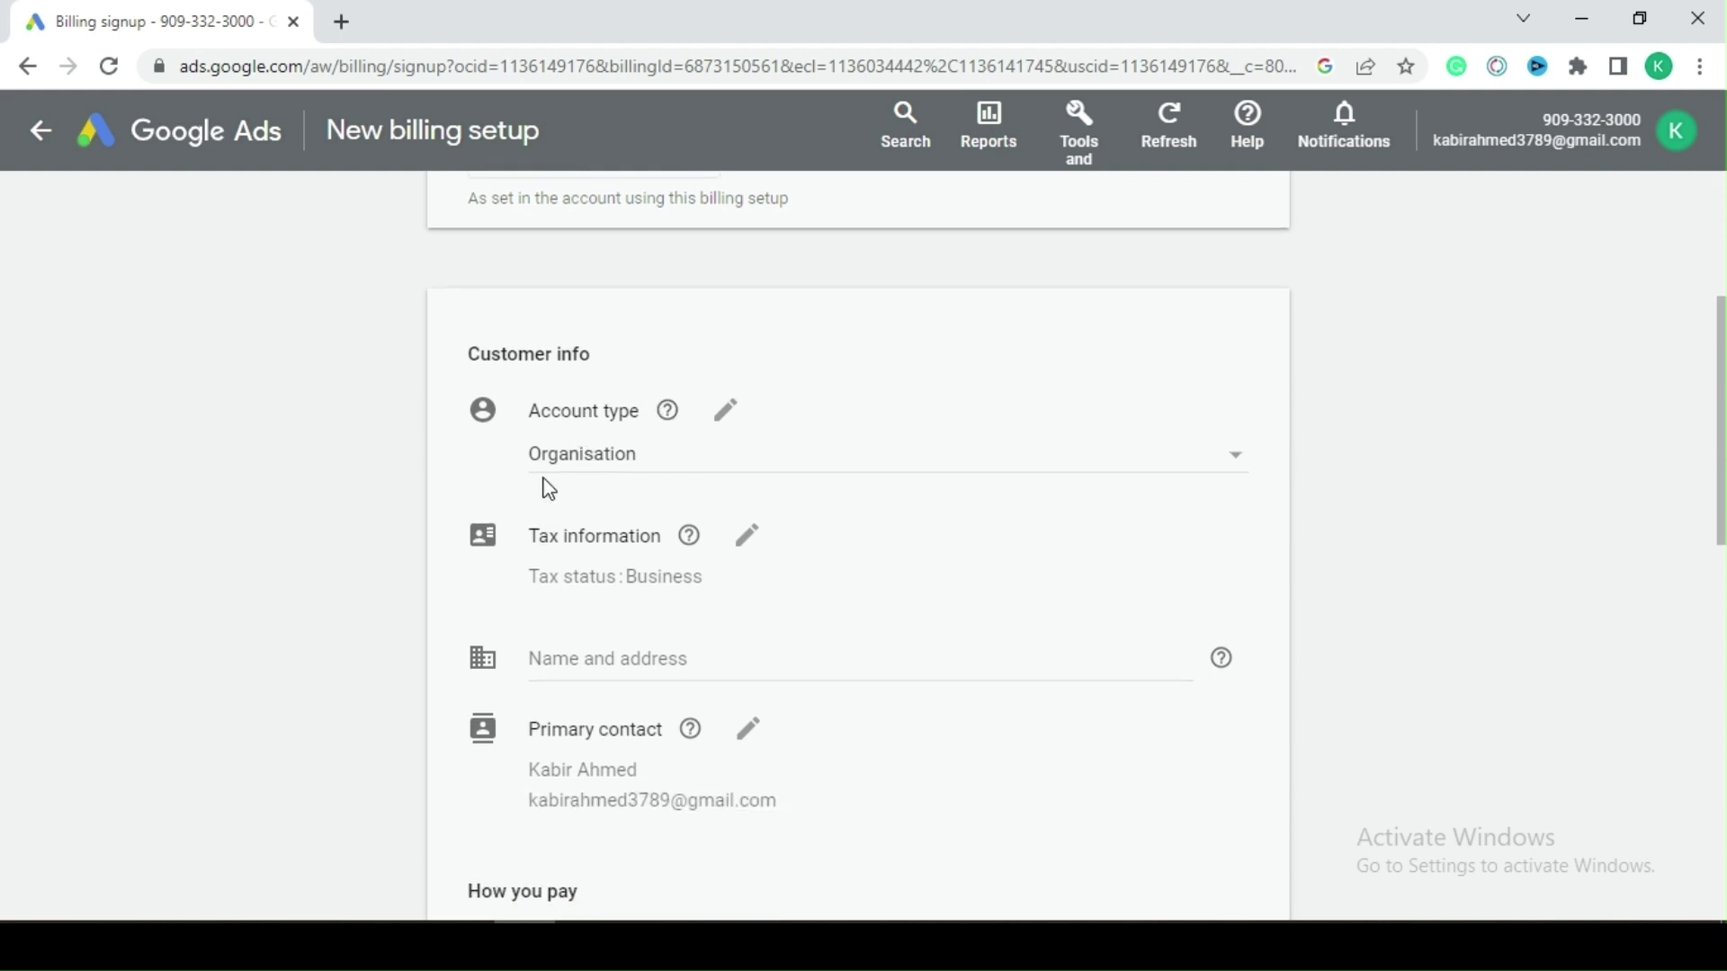
pyautogui.click(1223, 465)
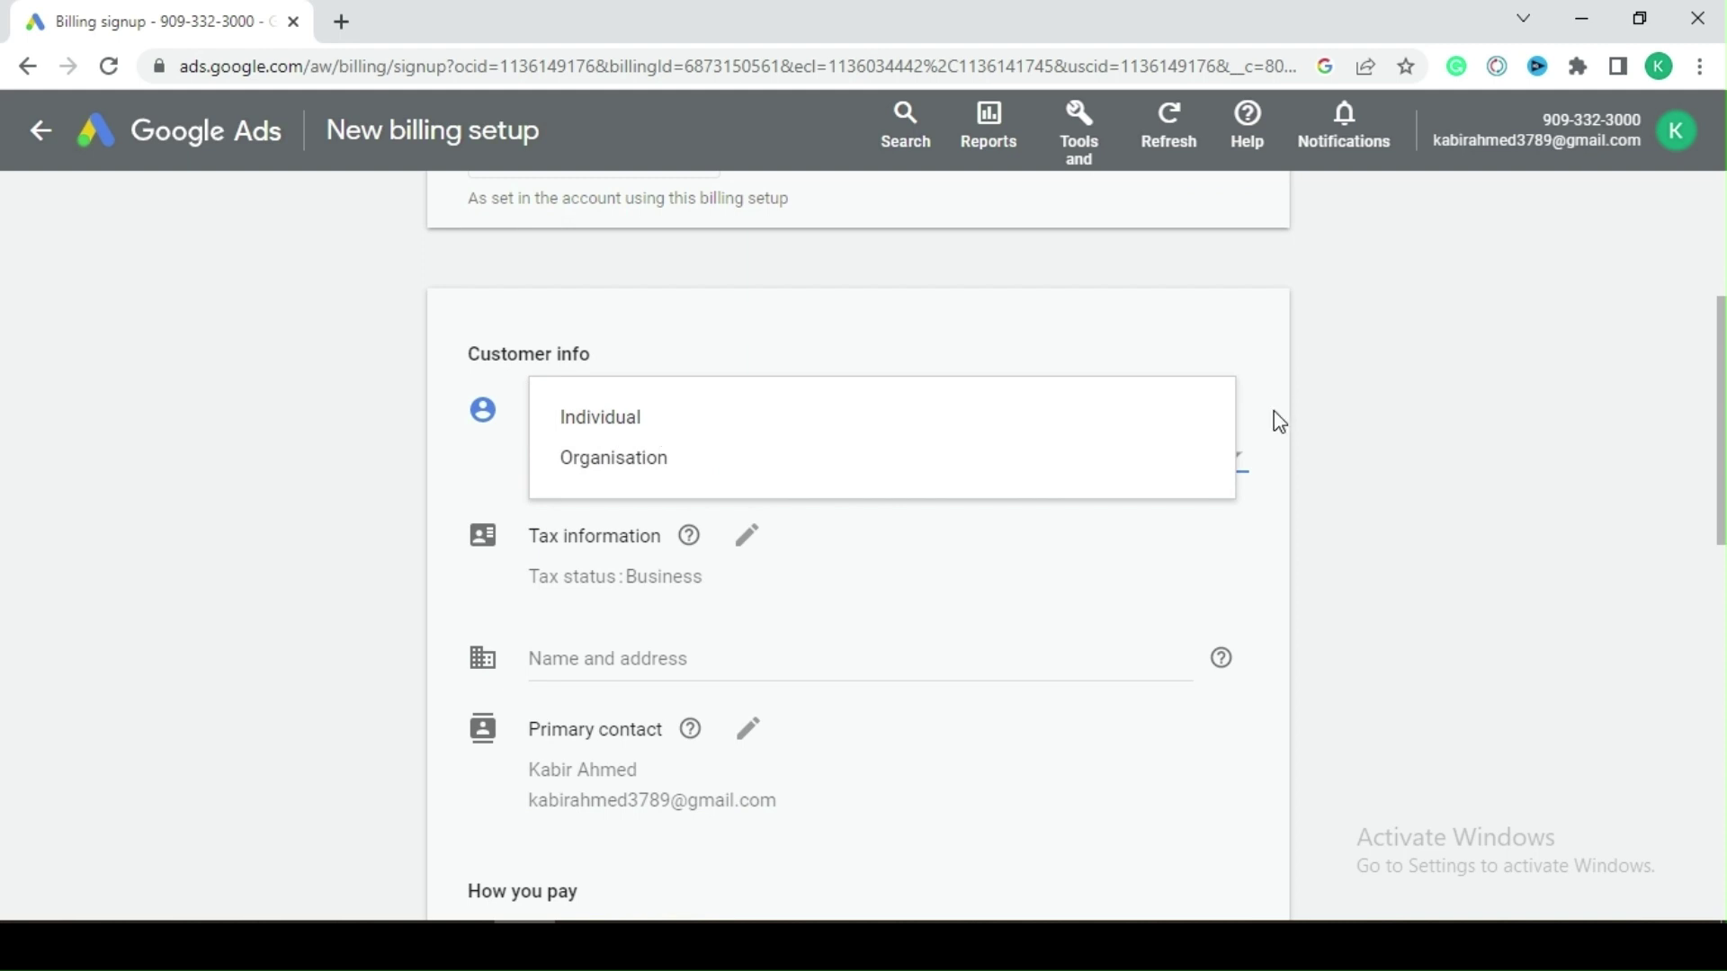
pyautogui.click(398, 450)
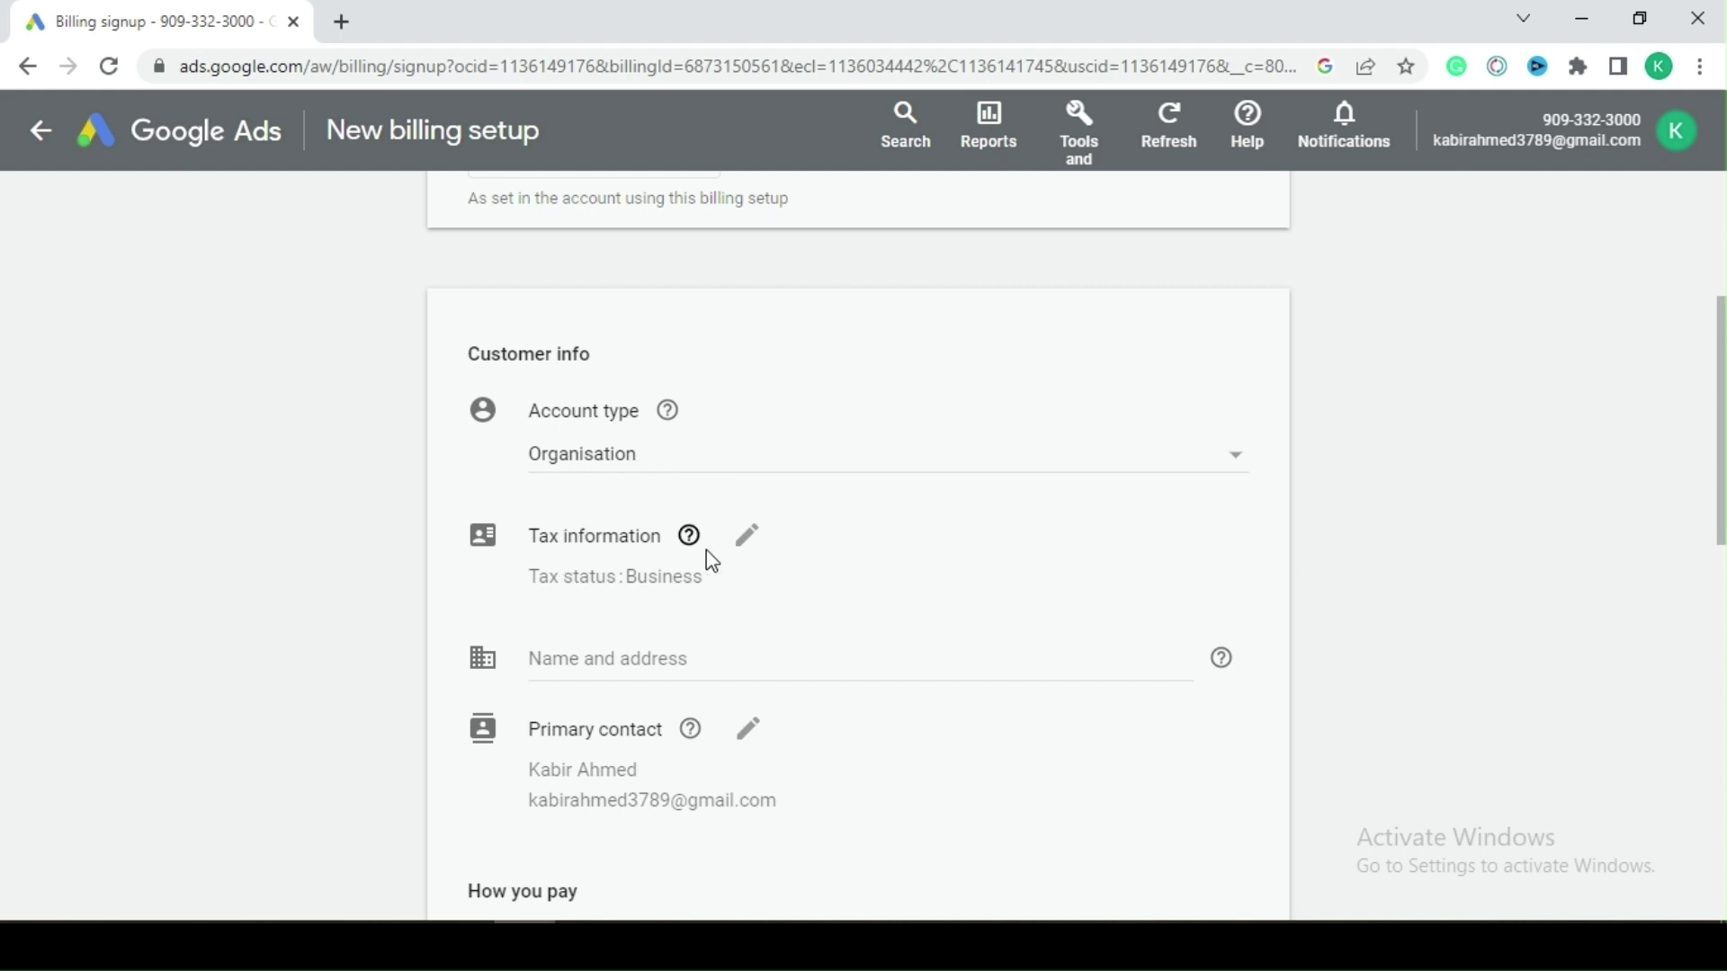
pyautogui.click(753, 542)
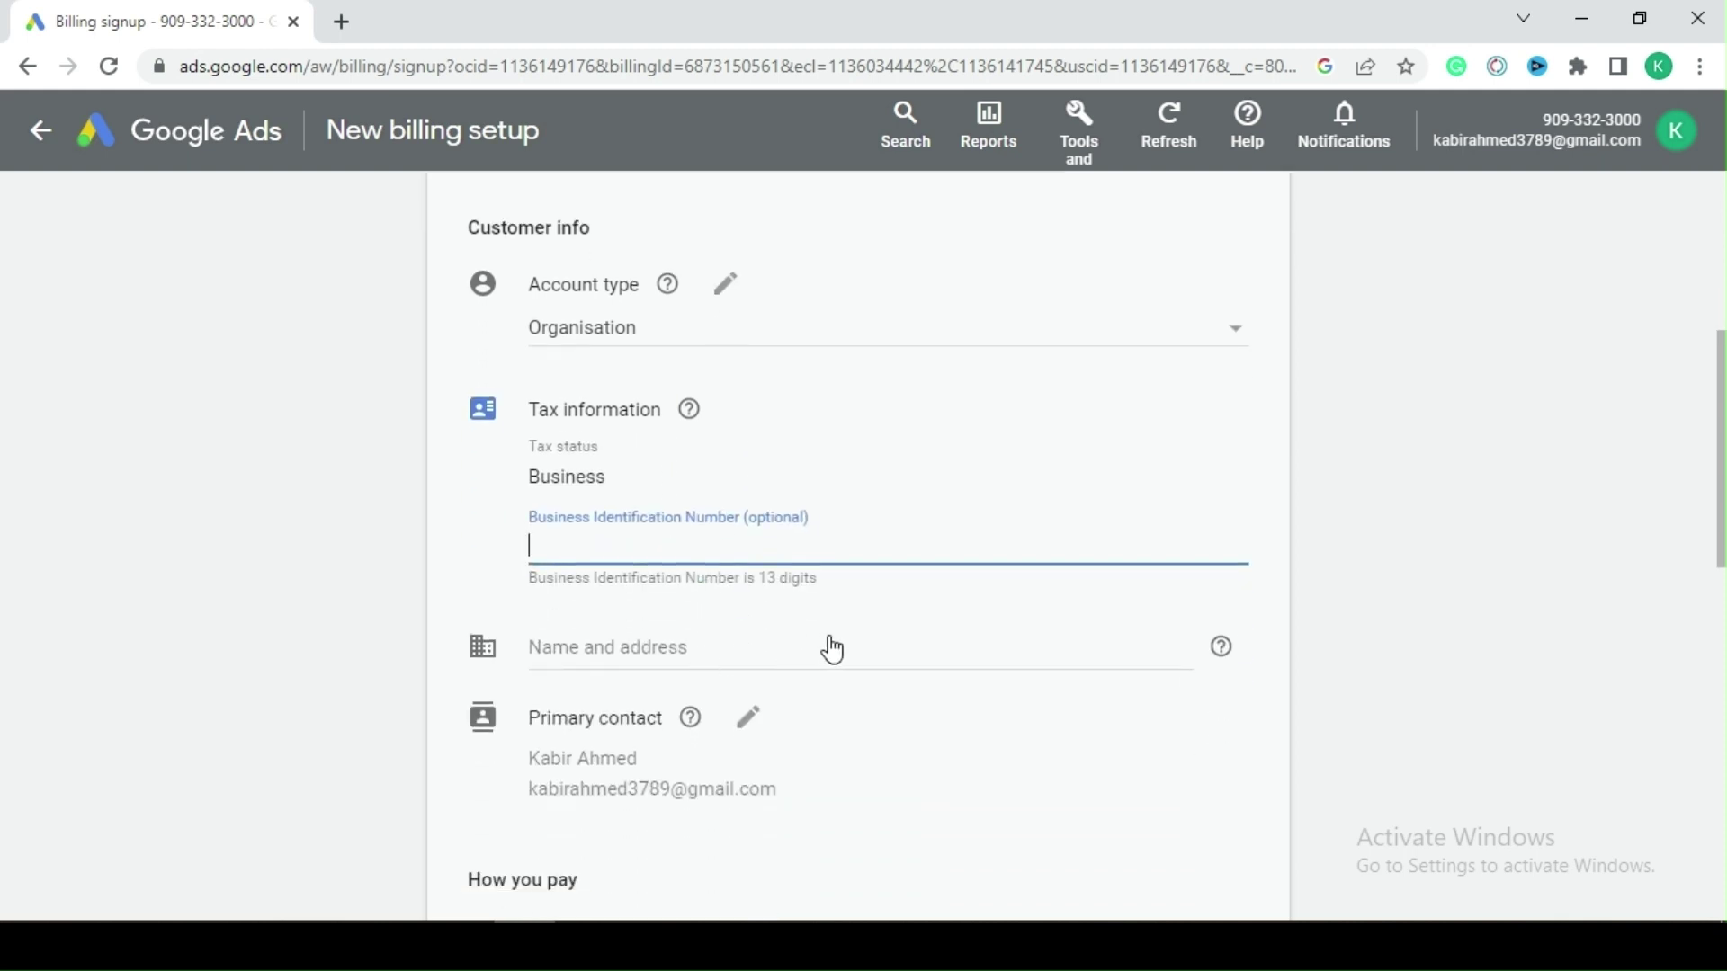
# Fill in the business name under the customer's name and address, using the suggested saved entry.
pyautogui.click(618, 662)
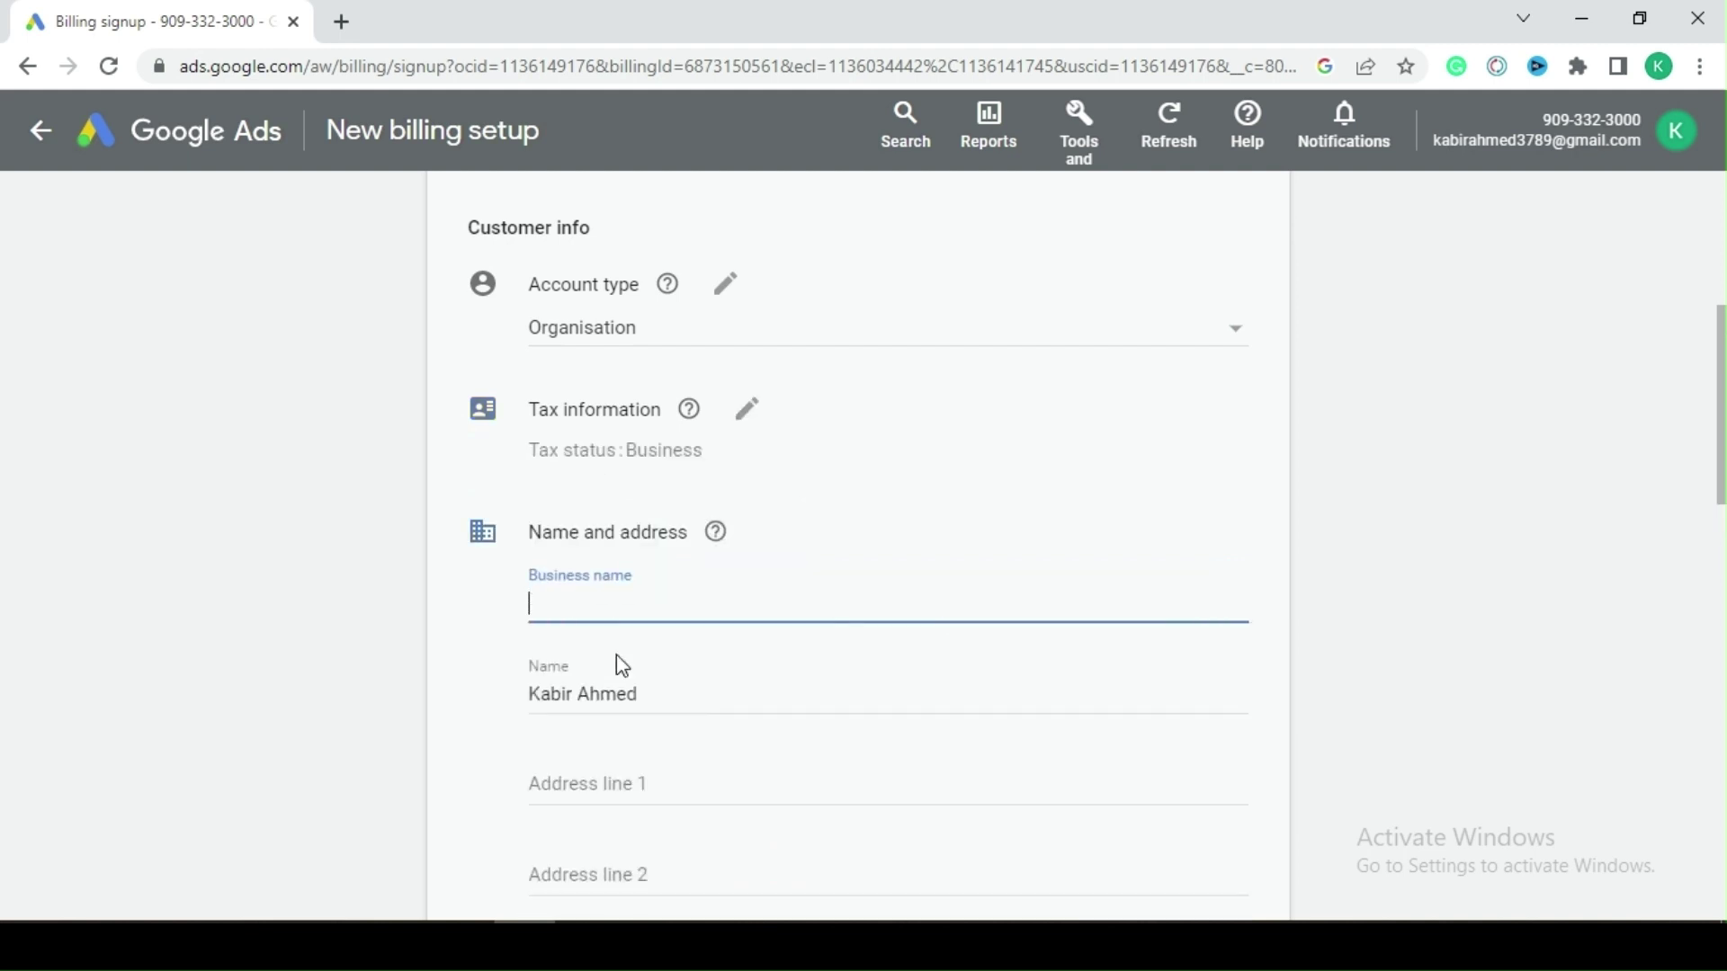
pyautogui.click(628, 601)
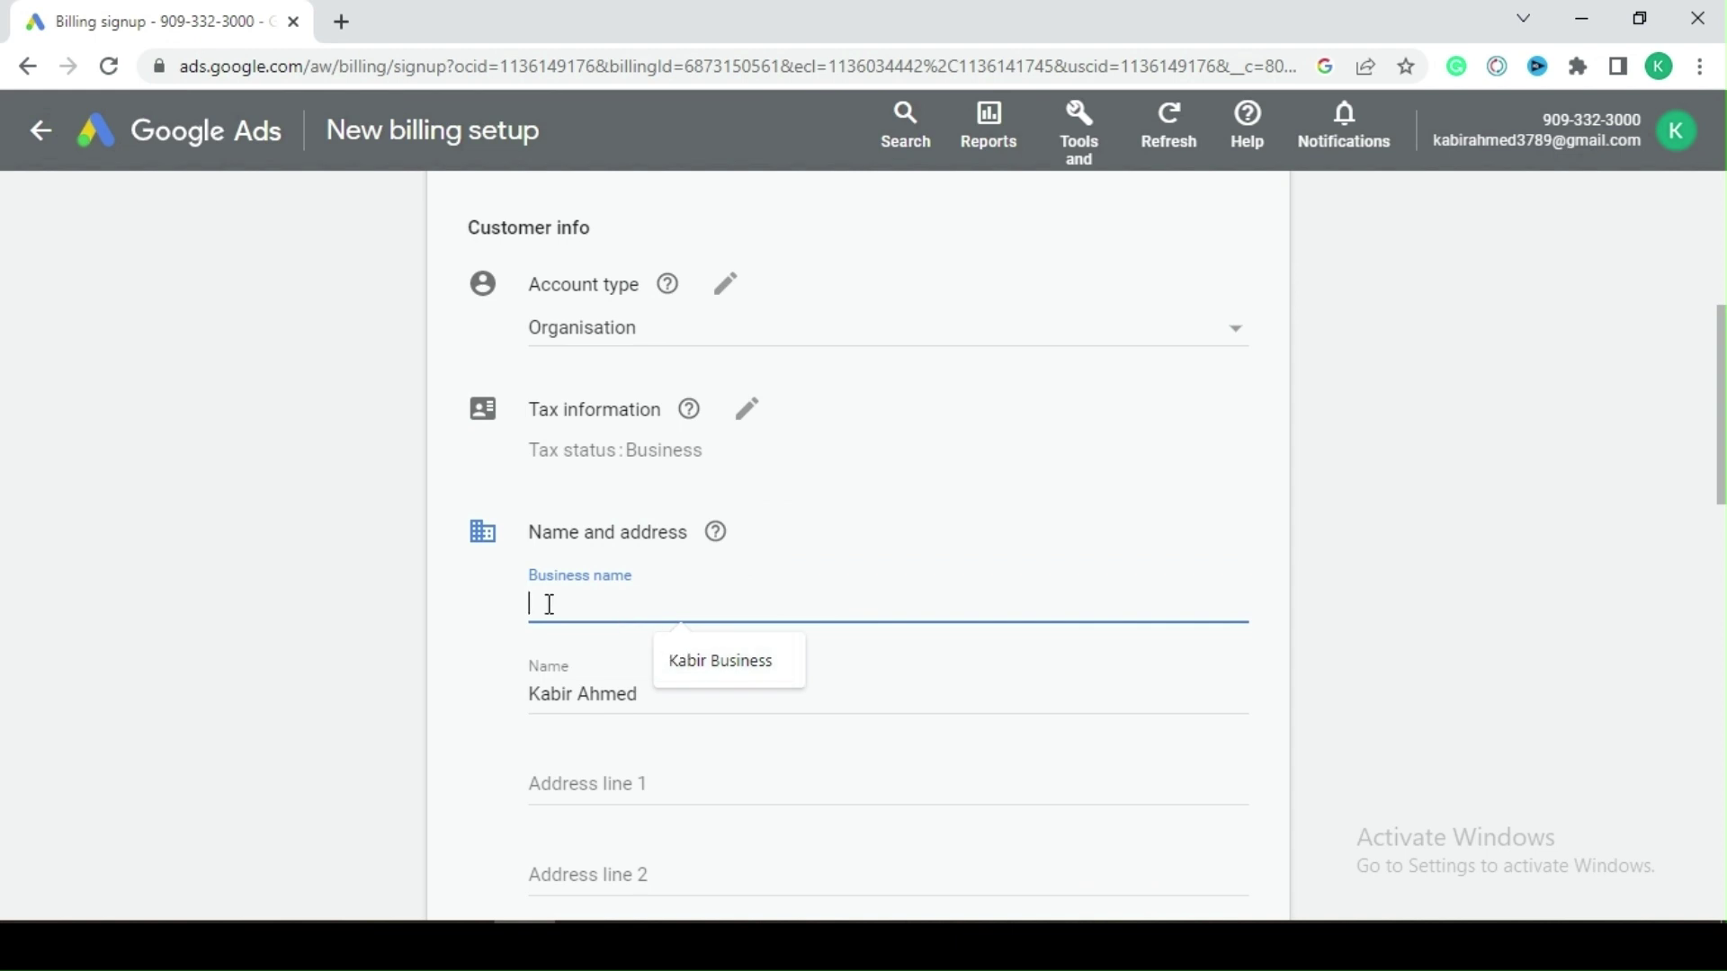
pyautogui.click(693, 659)
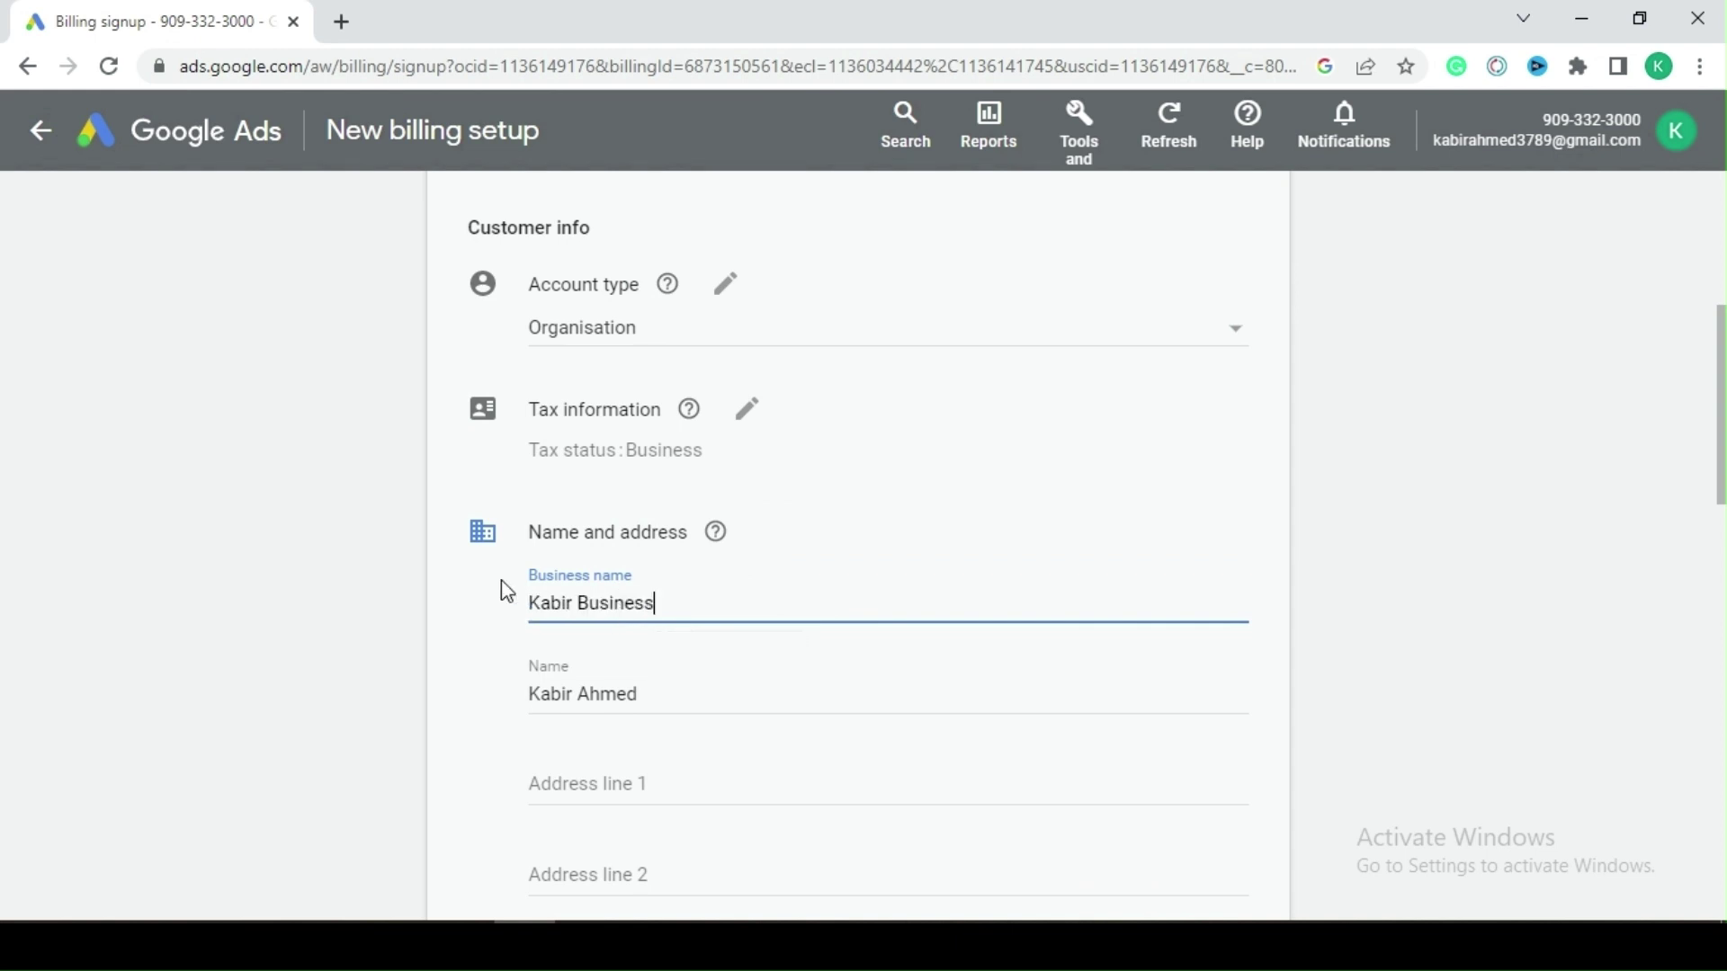
pyautogui.scroll(-3, 758, 602)
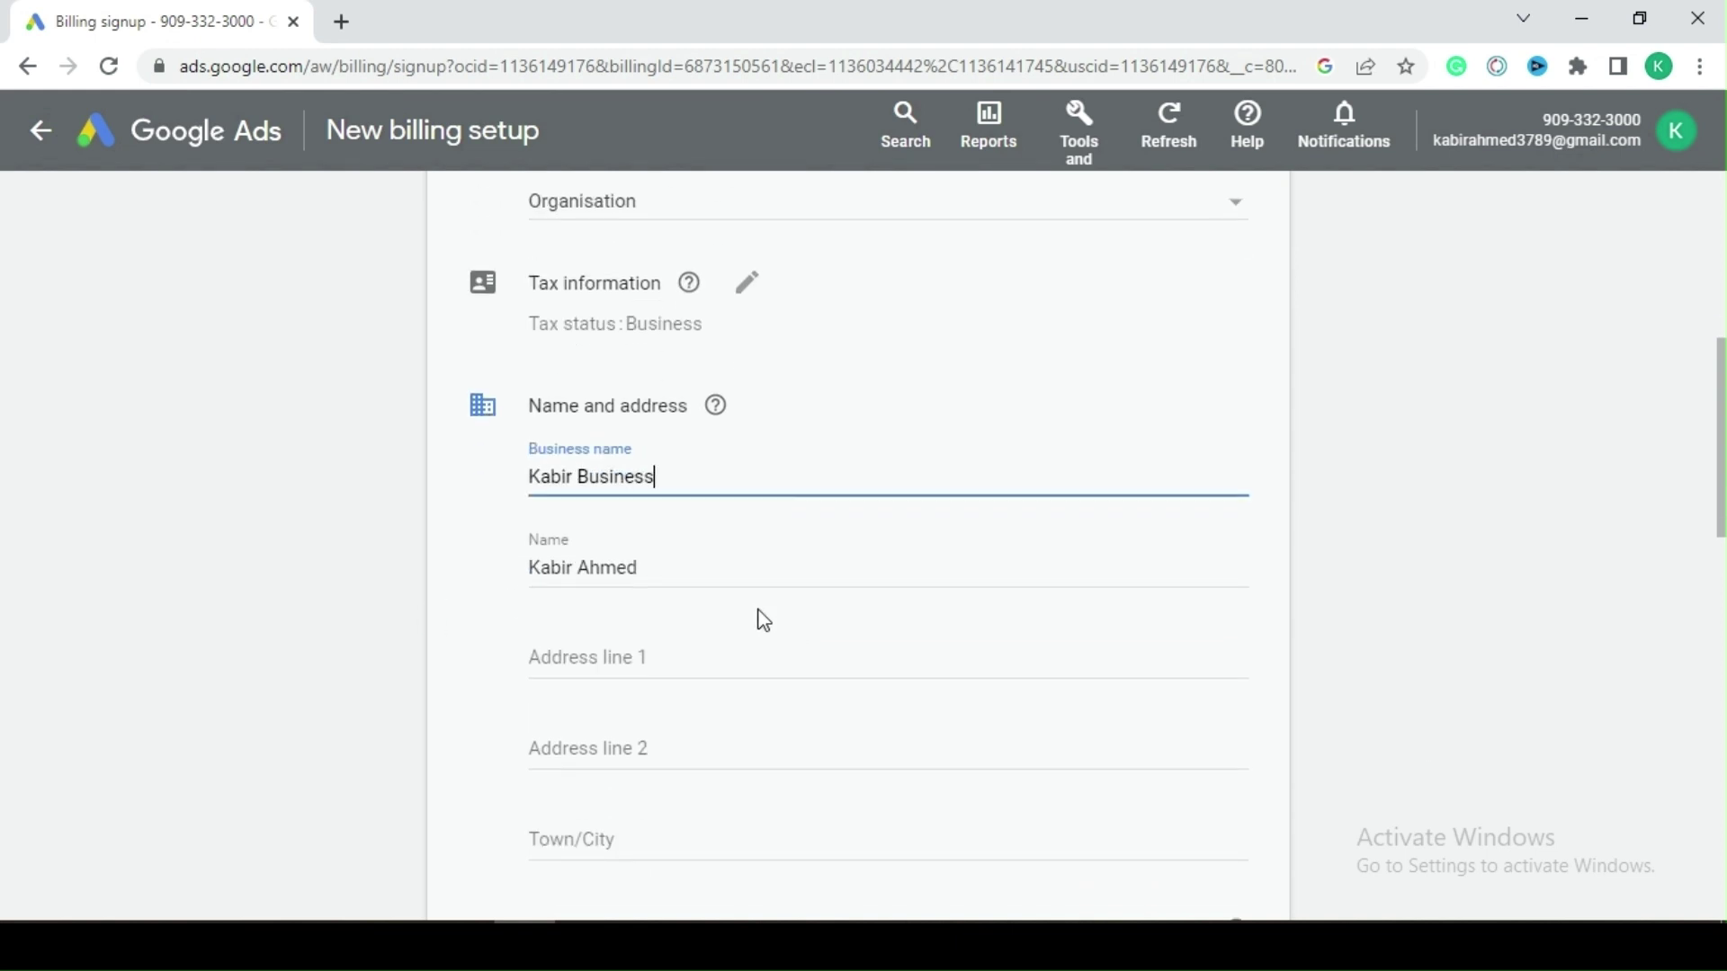
# Fill in the first address line of the customer's name and address with the suggested saved entry.
pyautogui.click(670, 438)
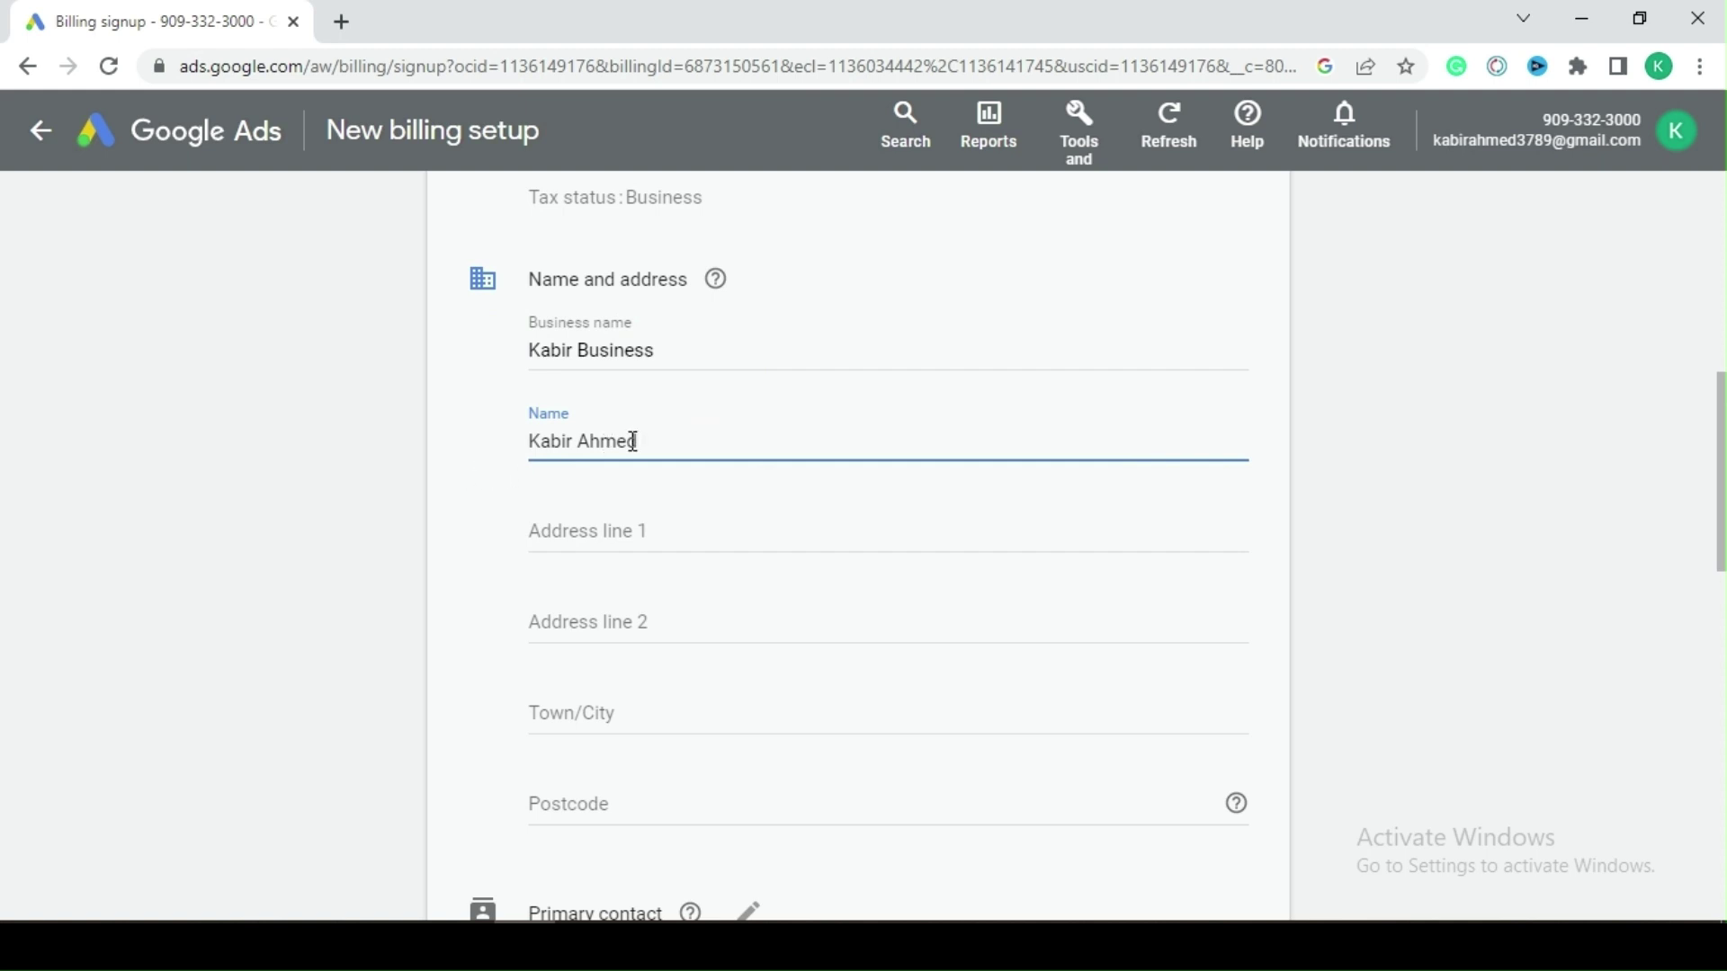
pyautogui.click(572, 549)
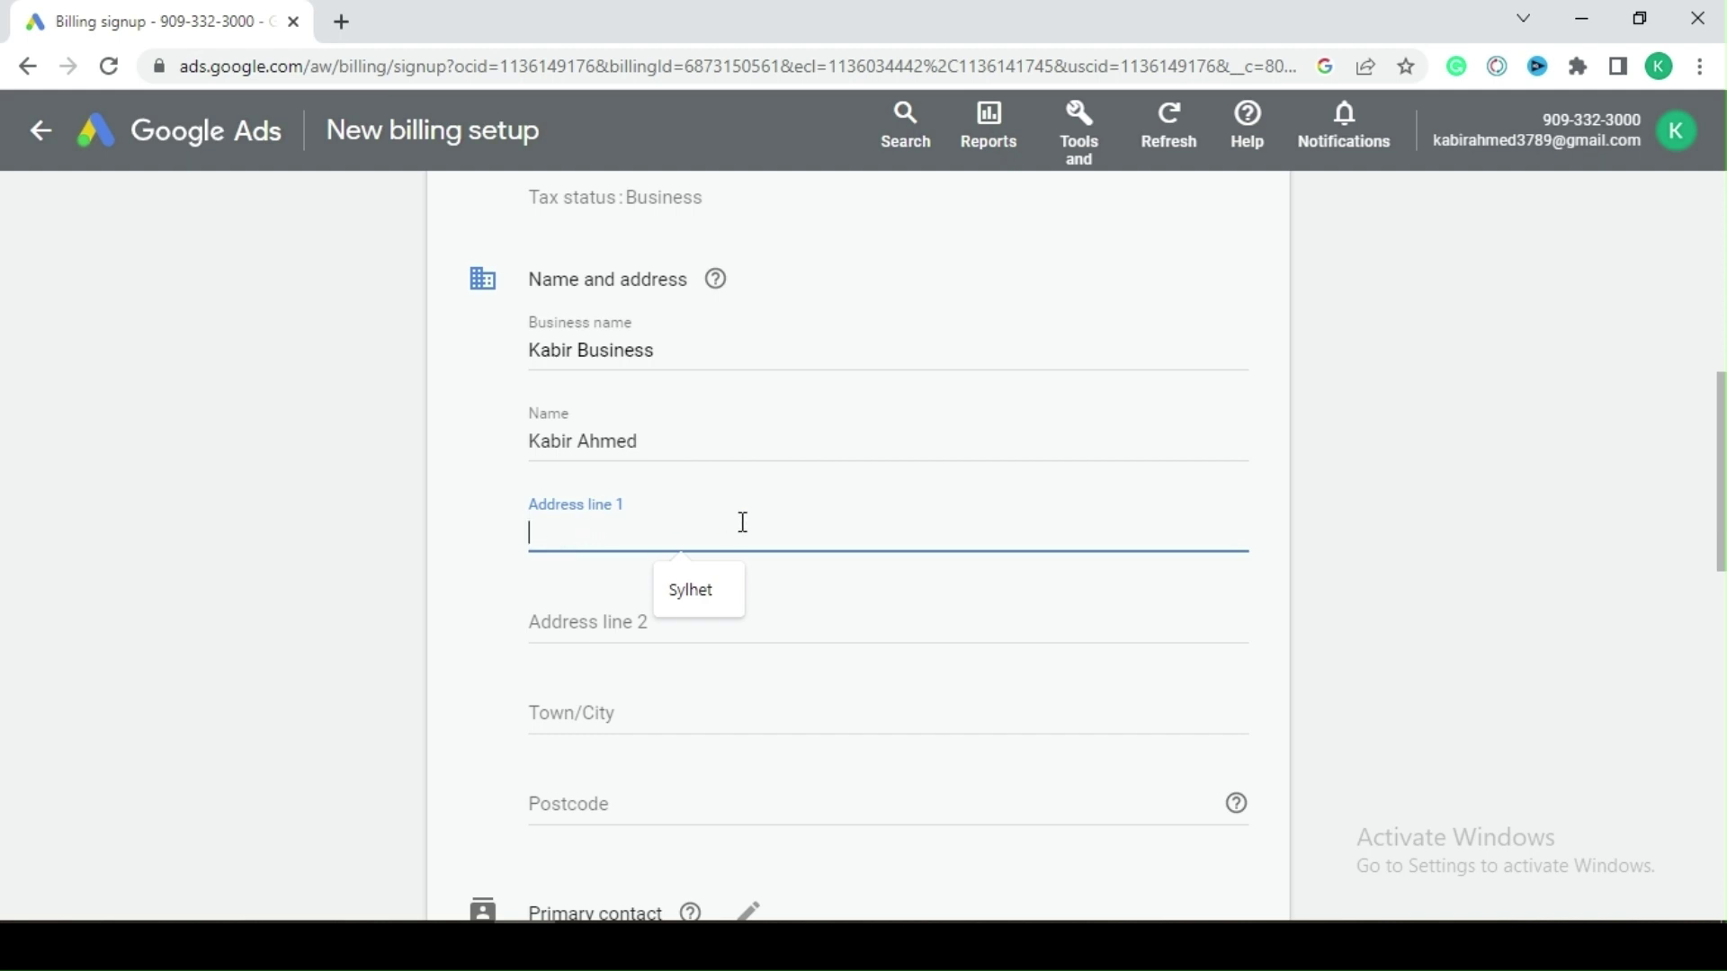
pyautogui.click(692, 599)
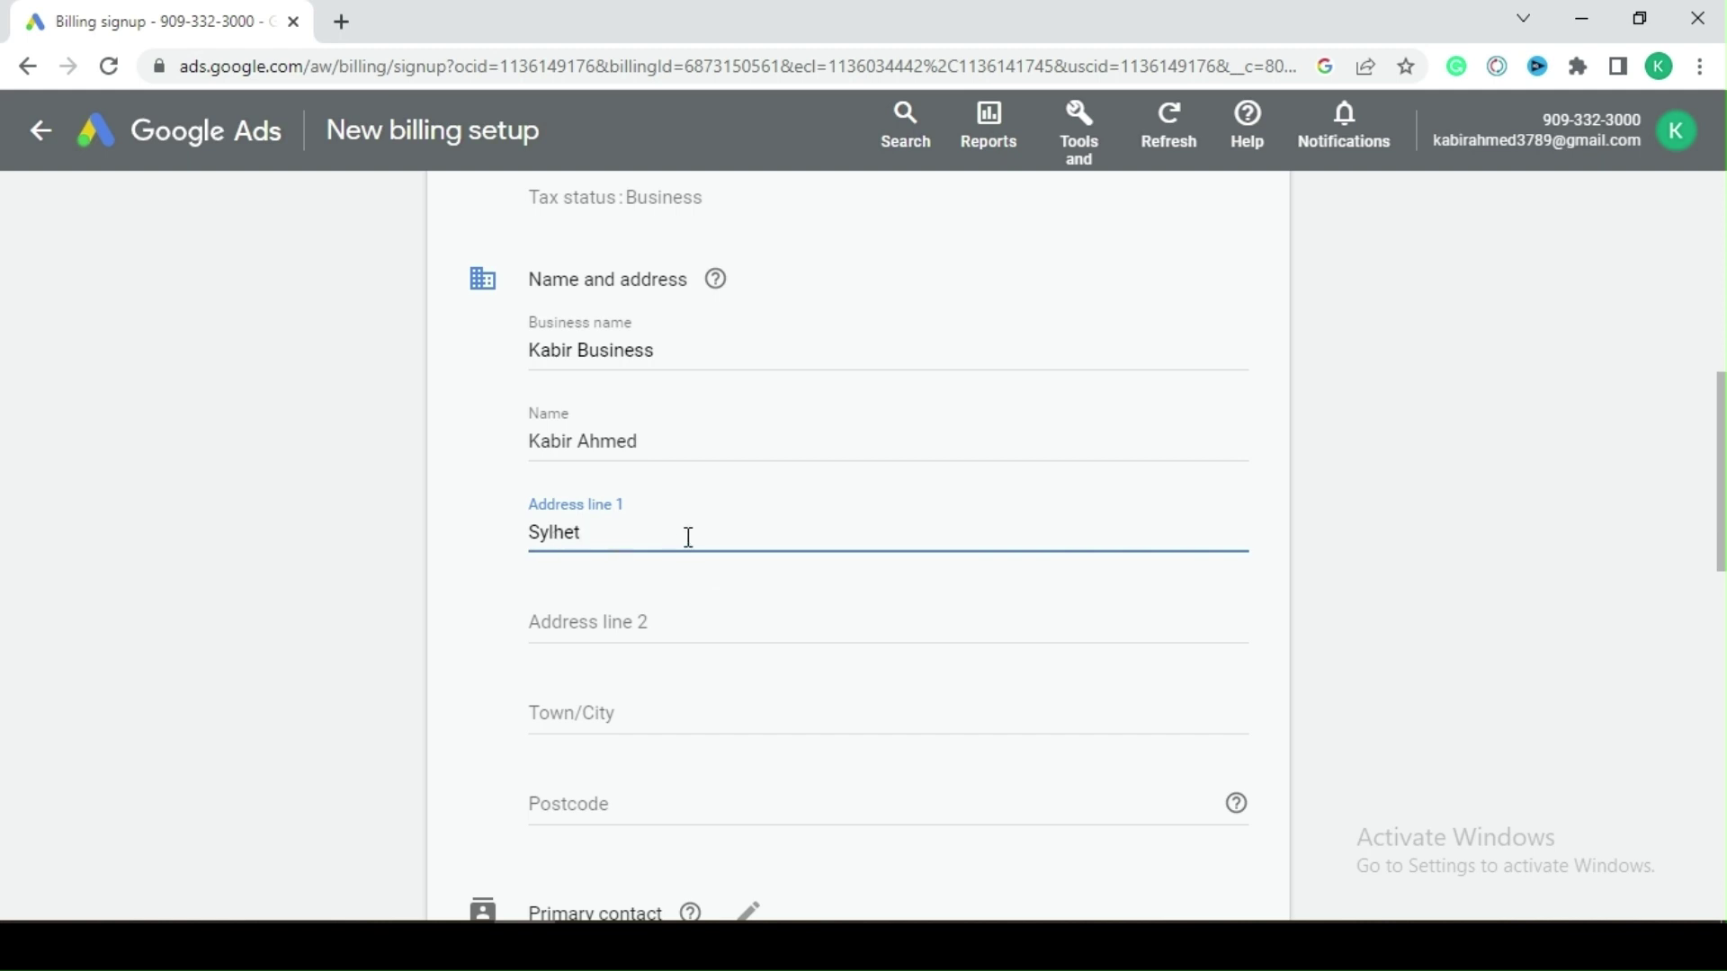
pyautogui.moveTo(580, 533); pyautogui.dragTo(477, 540)
pyautogui.click(640, 531)
pyautogui.scroll(-1, 453, 565)
# Leave the second address line empty and enter the customer's town and postcode.
pyautogui.click(609, 498)
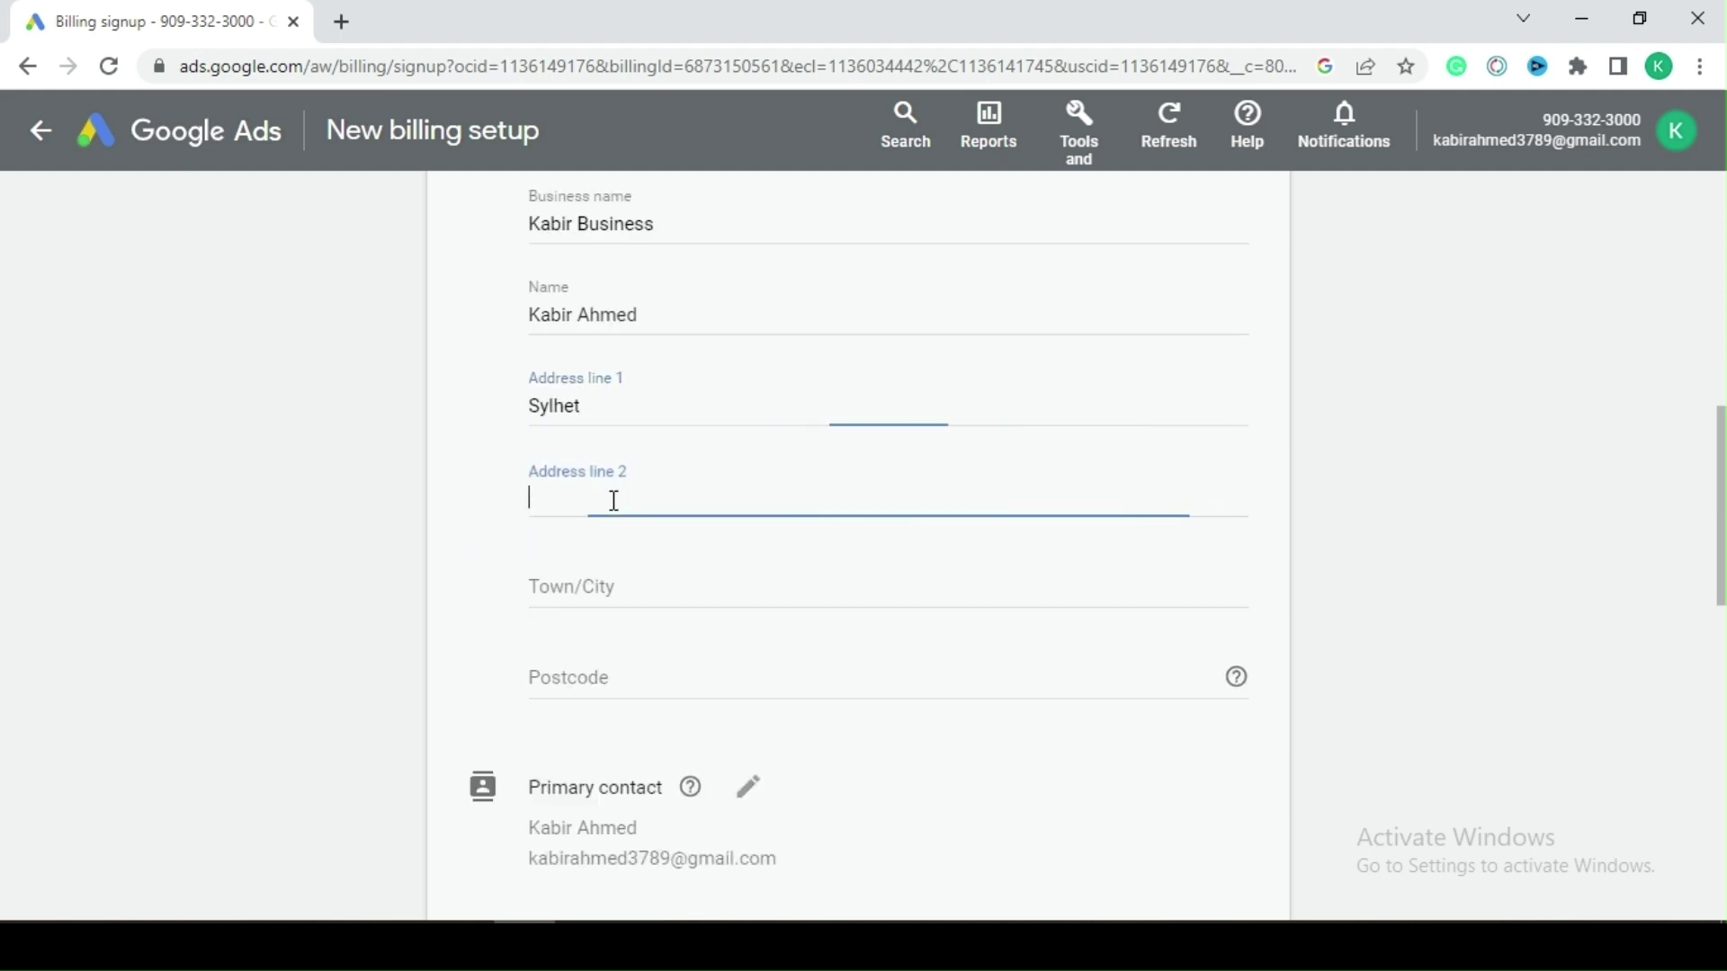
pyautogui.click(592, 590)
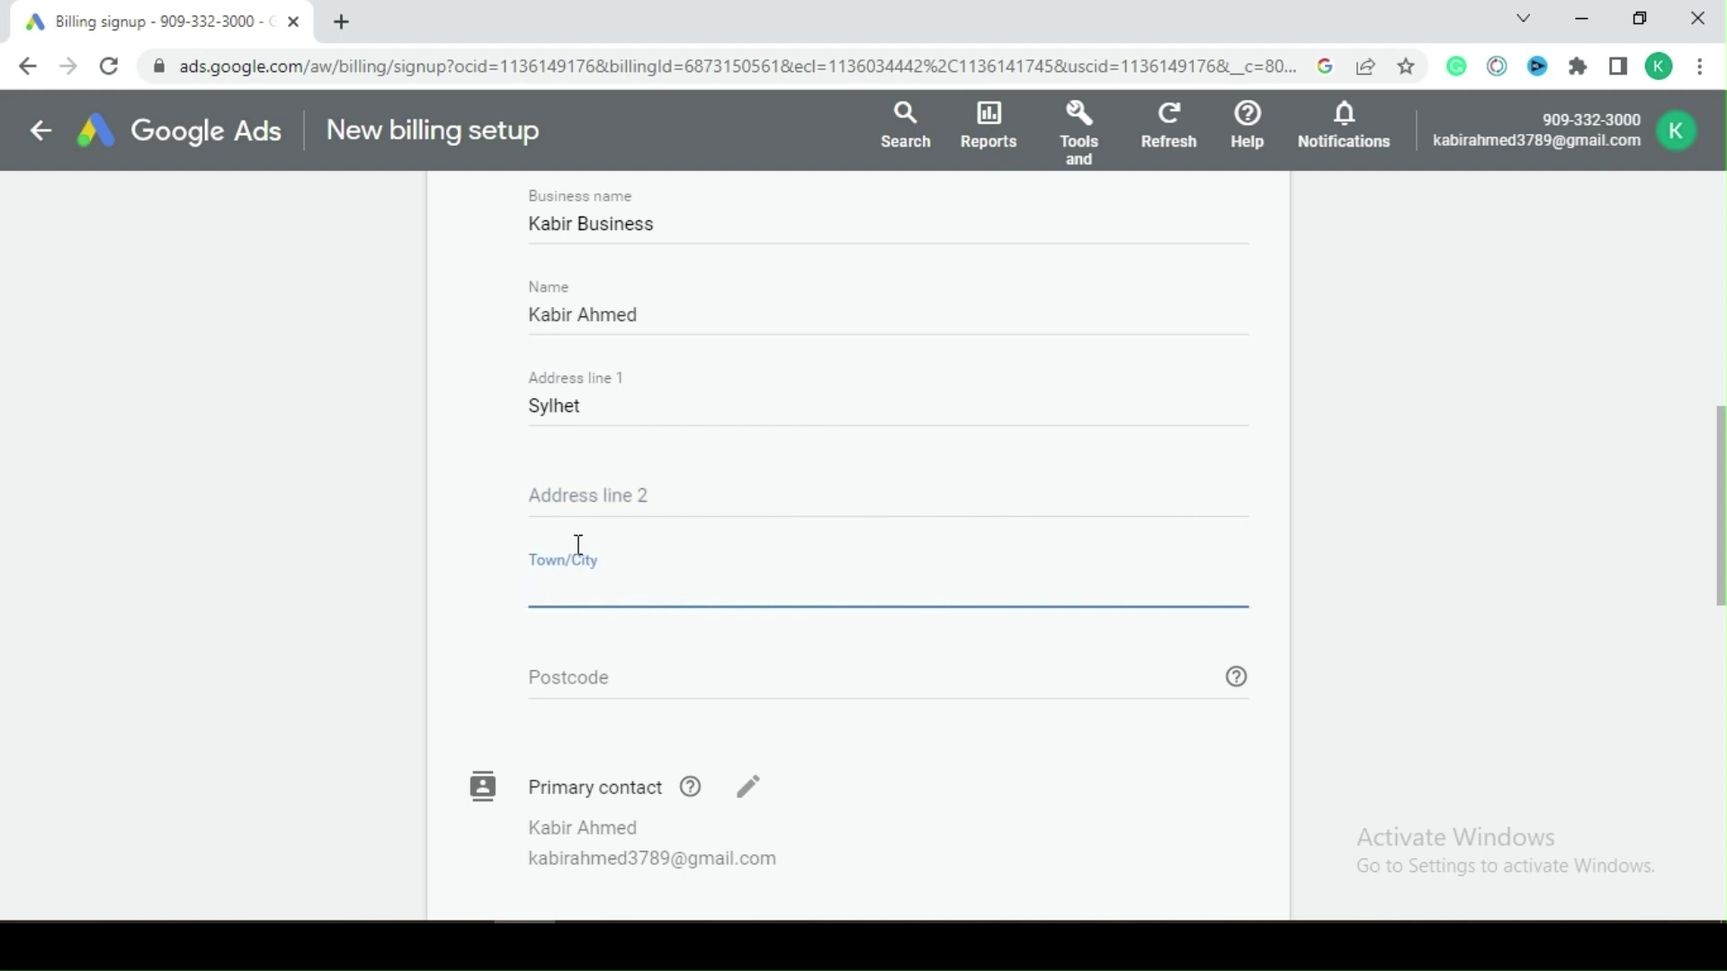
pyautogui.click(593, 583)
pyautogui.click(680, 640)
pyautogui.click(551, 683)
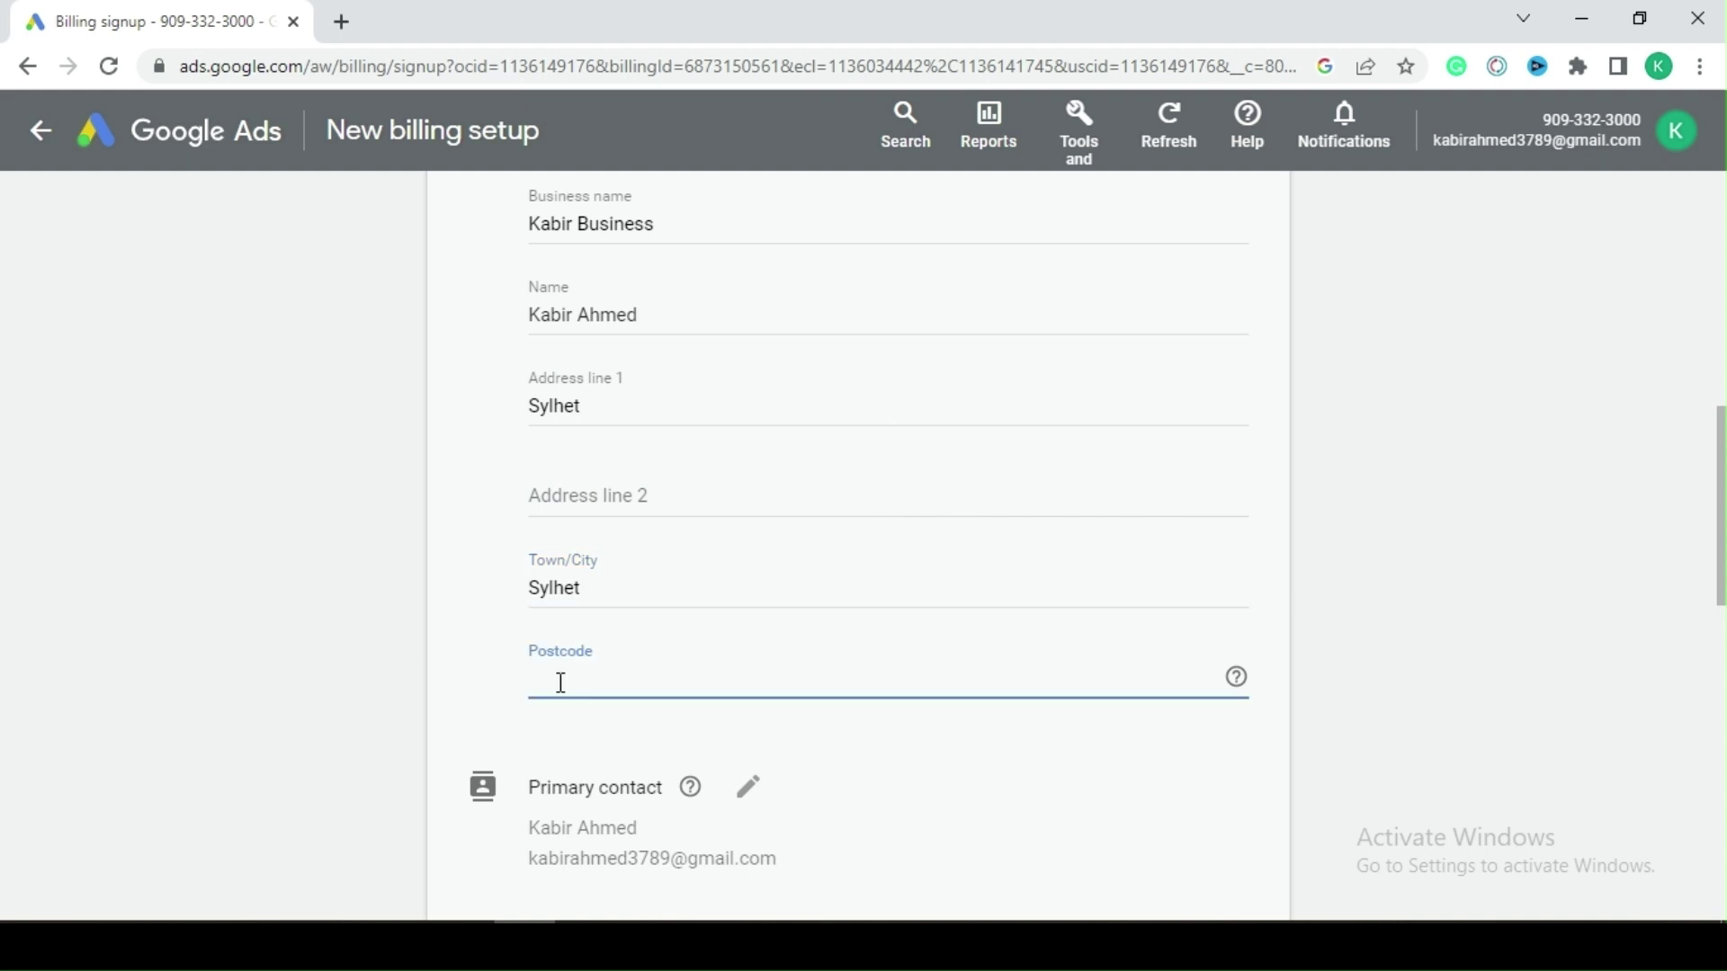
pyautogui.write('3100')
# Open the primary contact details for review, dismiss the browser's offer to save the address, and inspect the optional phone number field.
pyautogui.scroll(-1, 1052, 882)
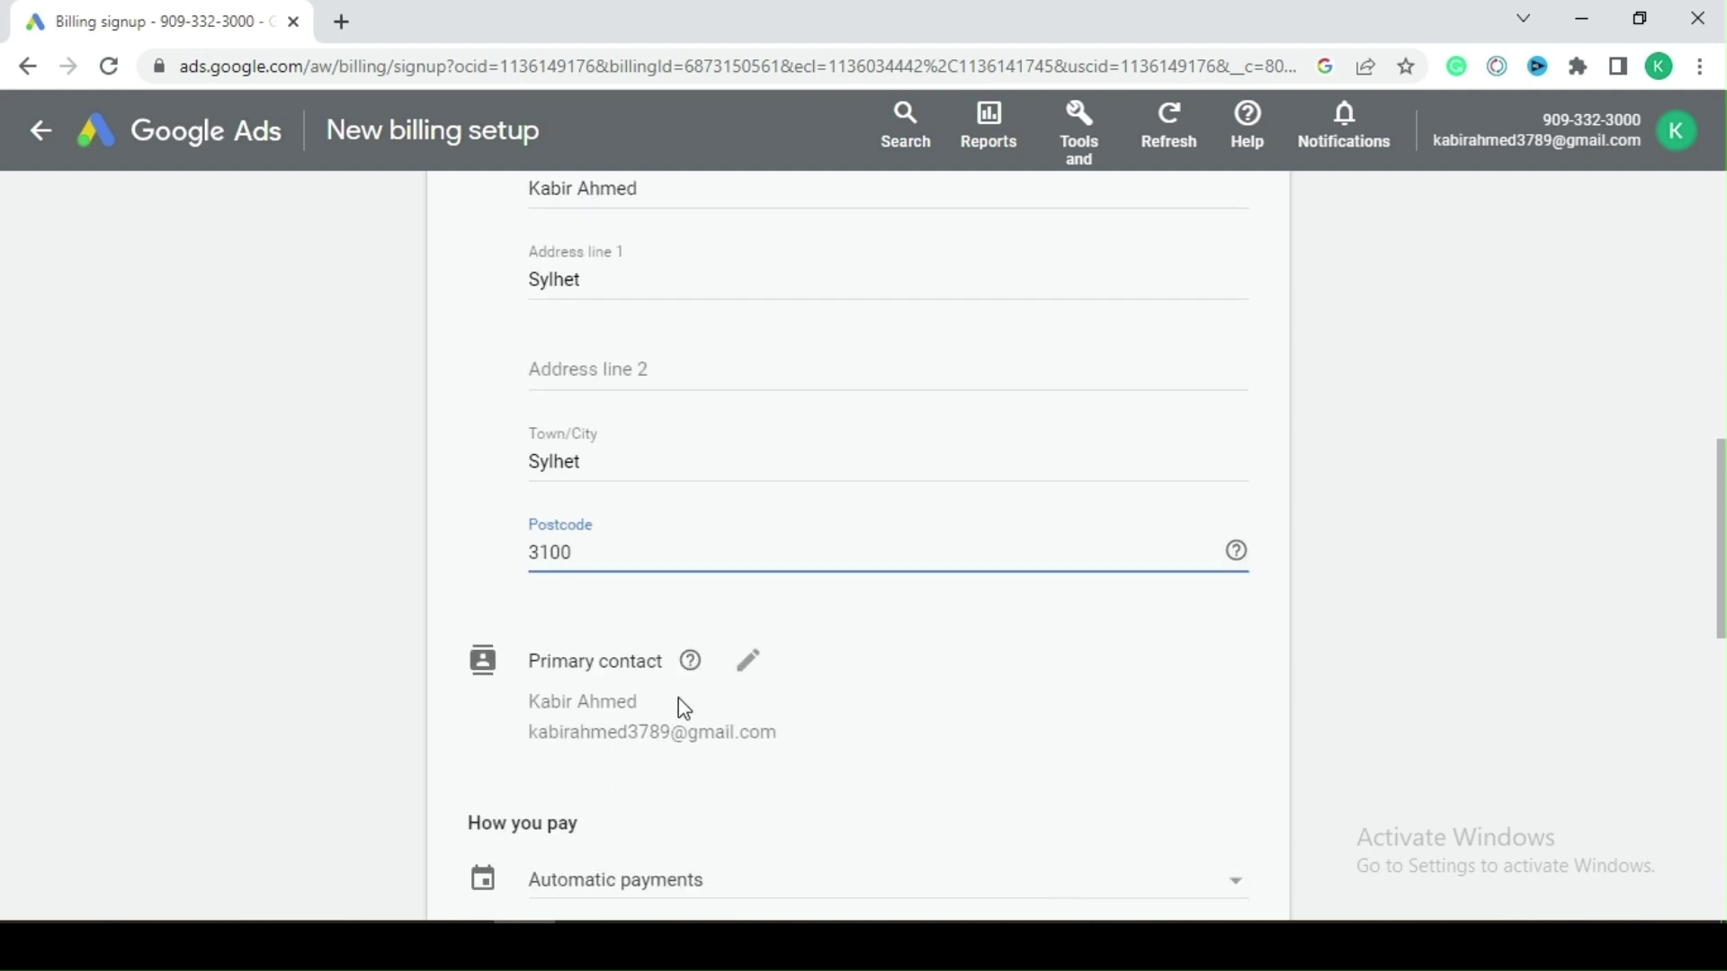
pyautogui.click(749, 661)
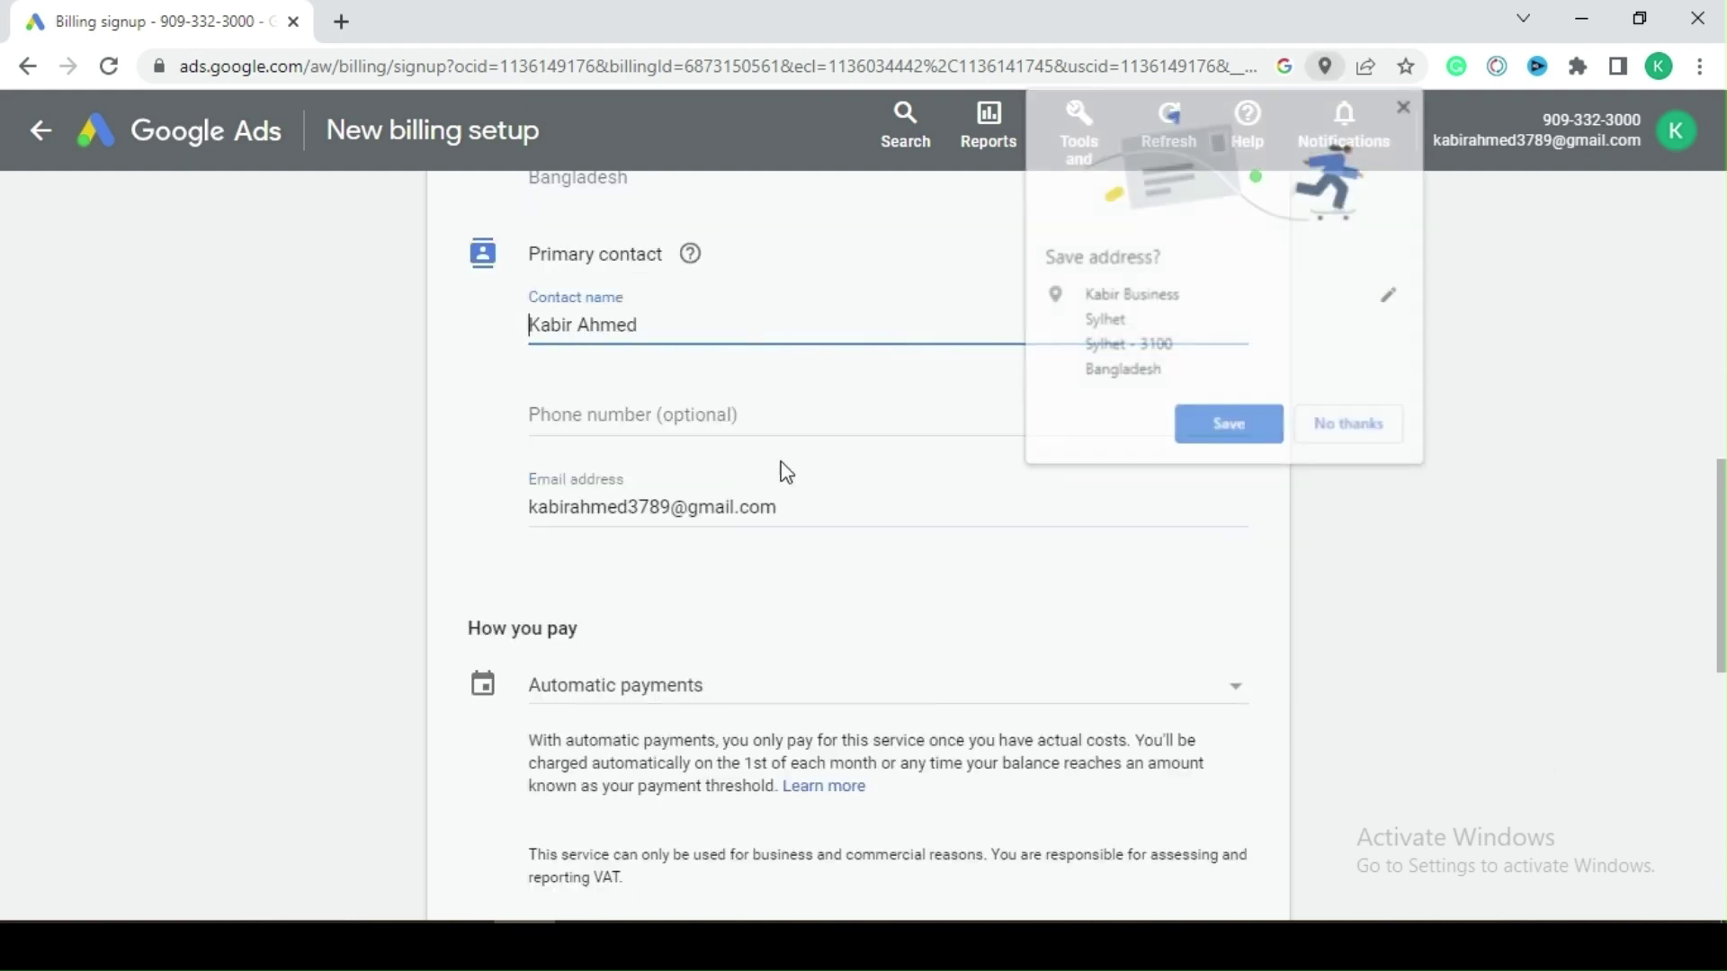
pyautogui.click(1408, 108)
pyautogui.click(608, 411)
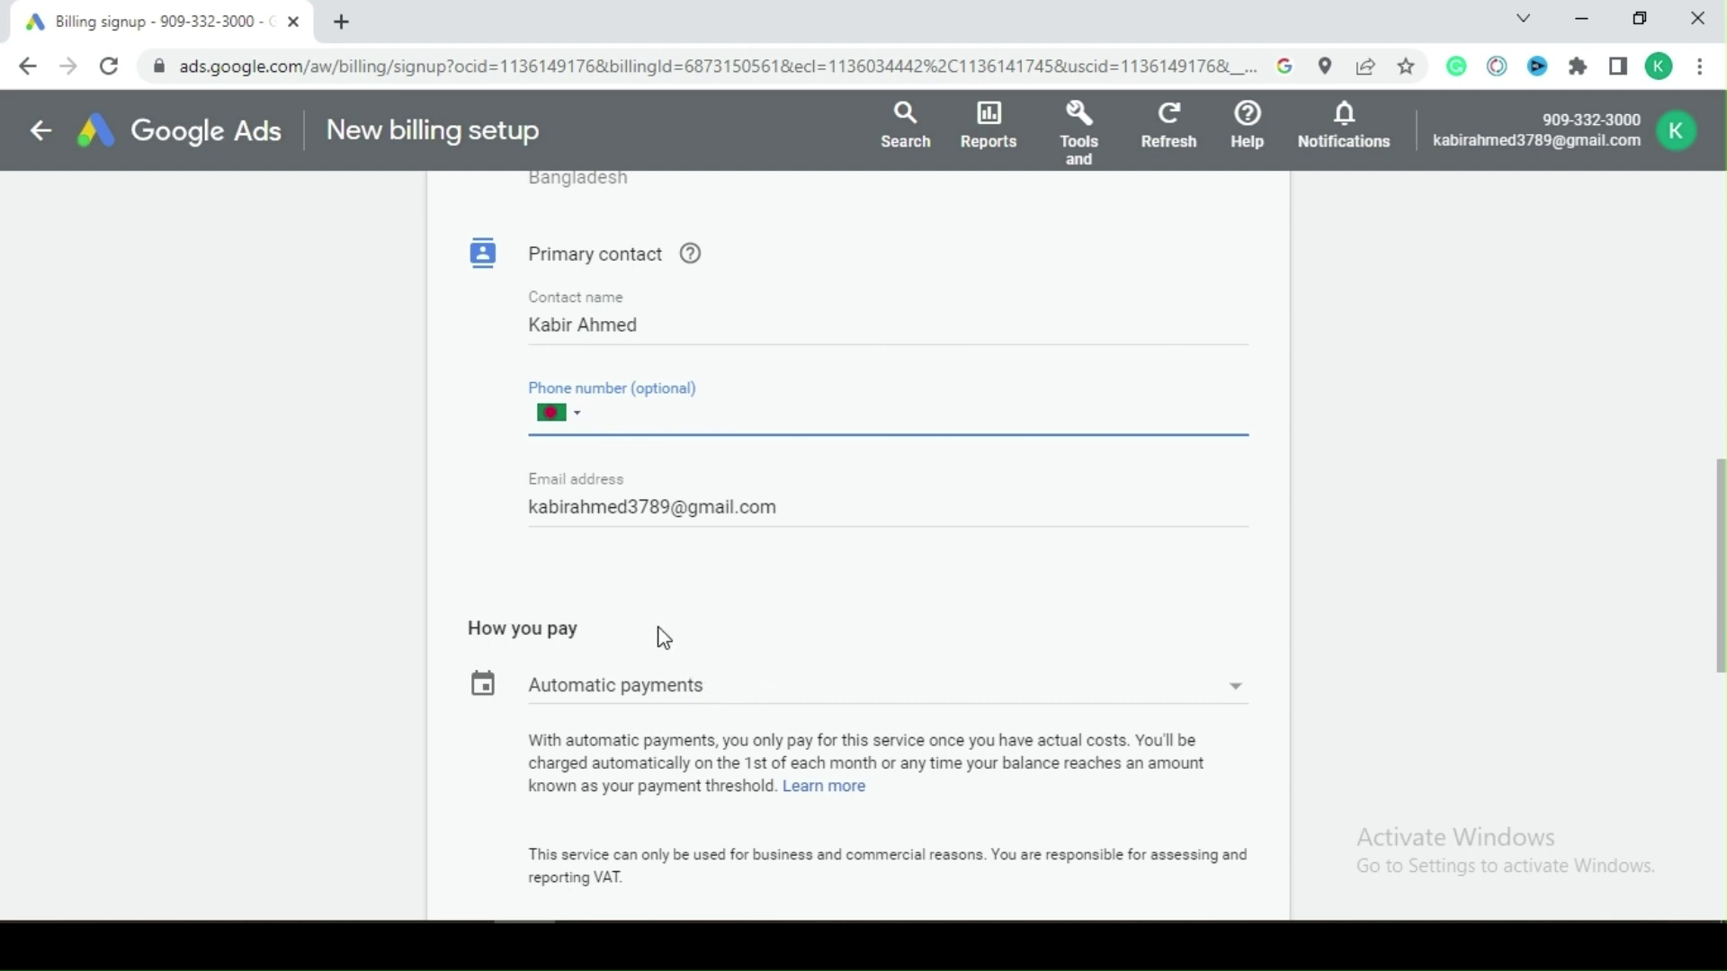
# Compare the automatic and manual payment options, choose Manual payments, and set the payment amount to US$200.
pyautogui.click(625, 698)
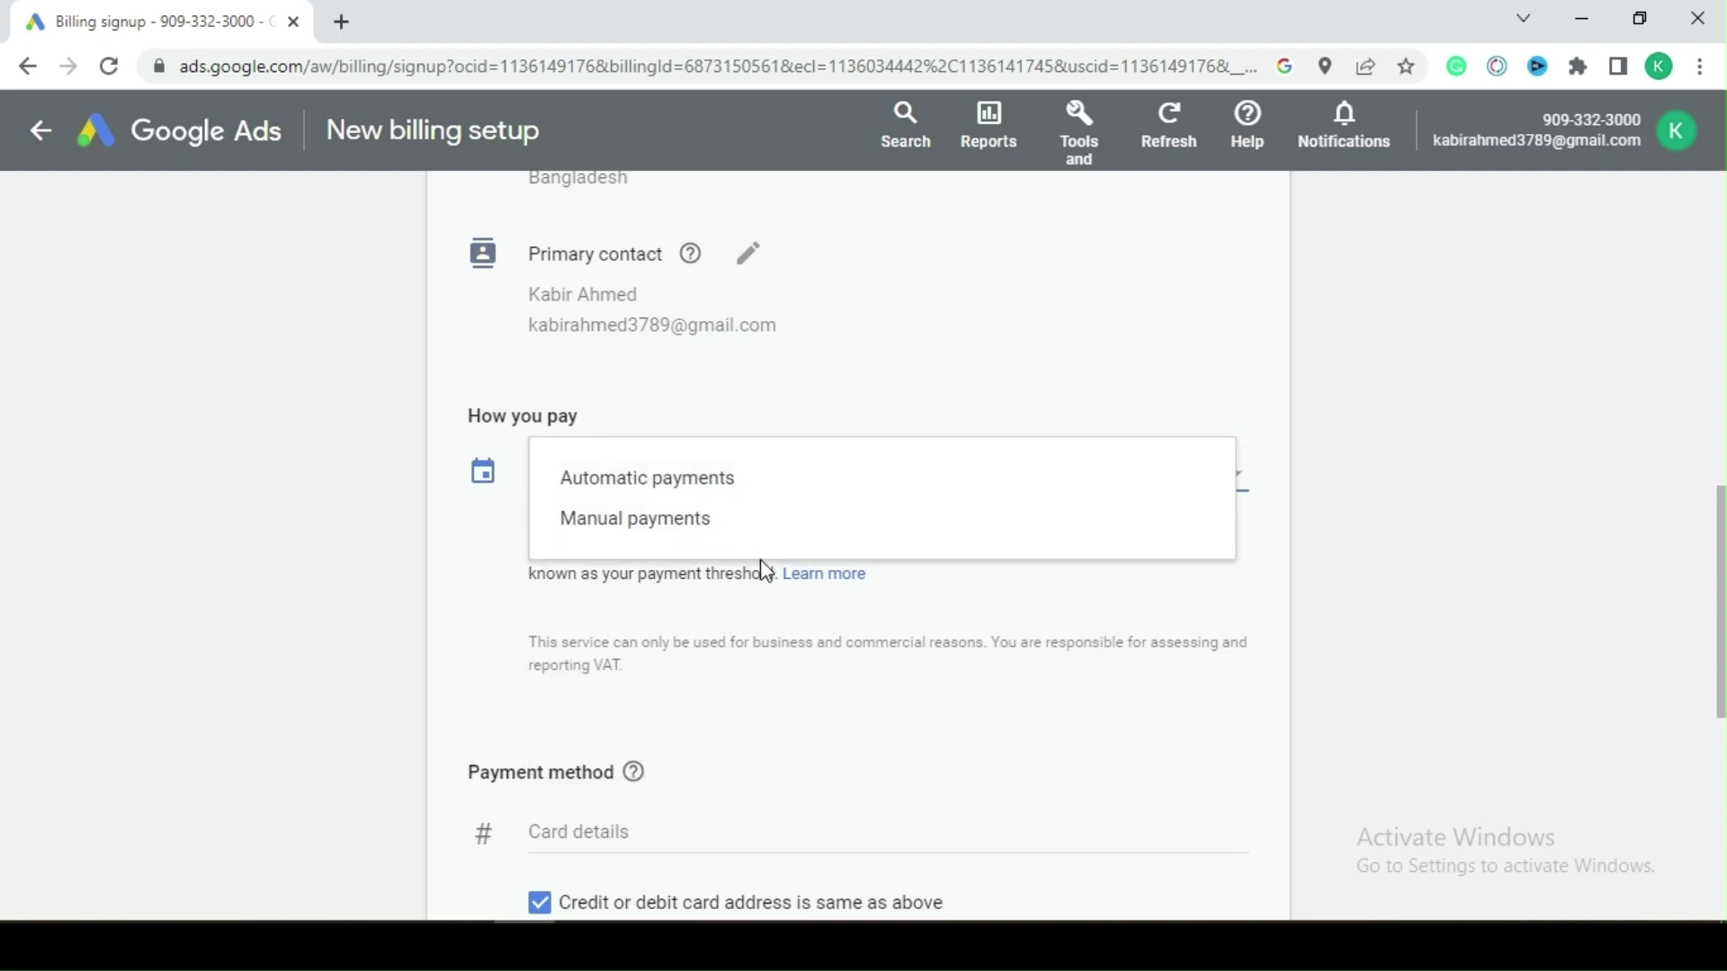
pyautogui.click(437, 451)
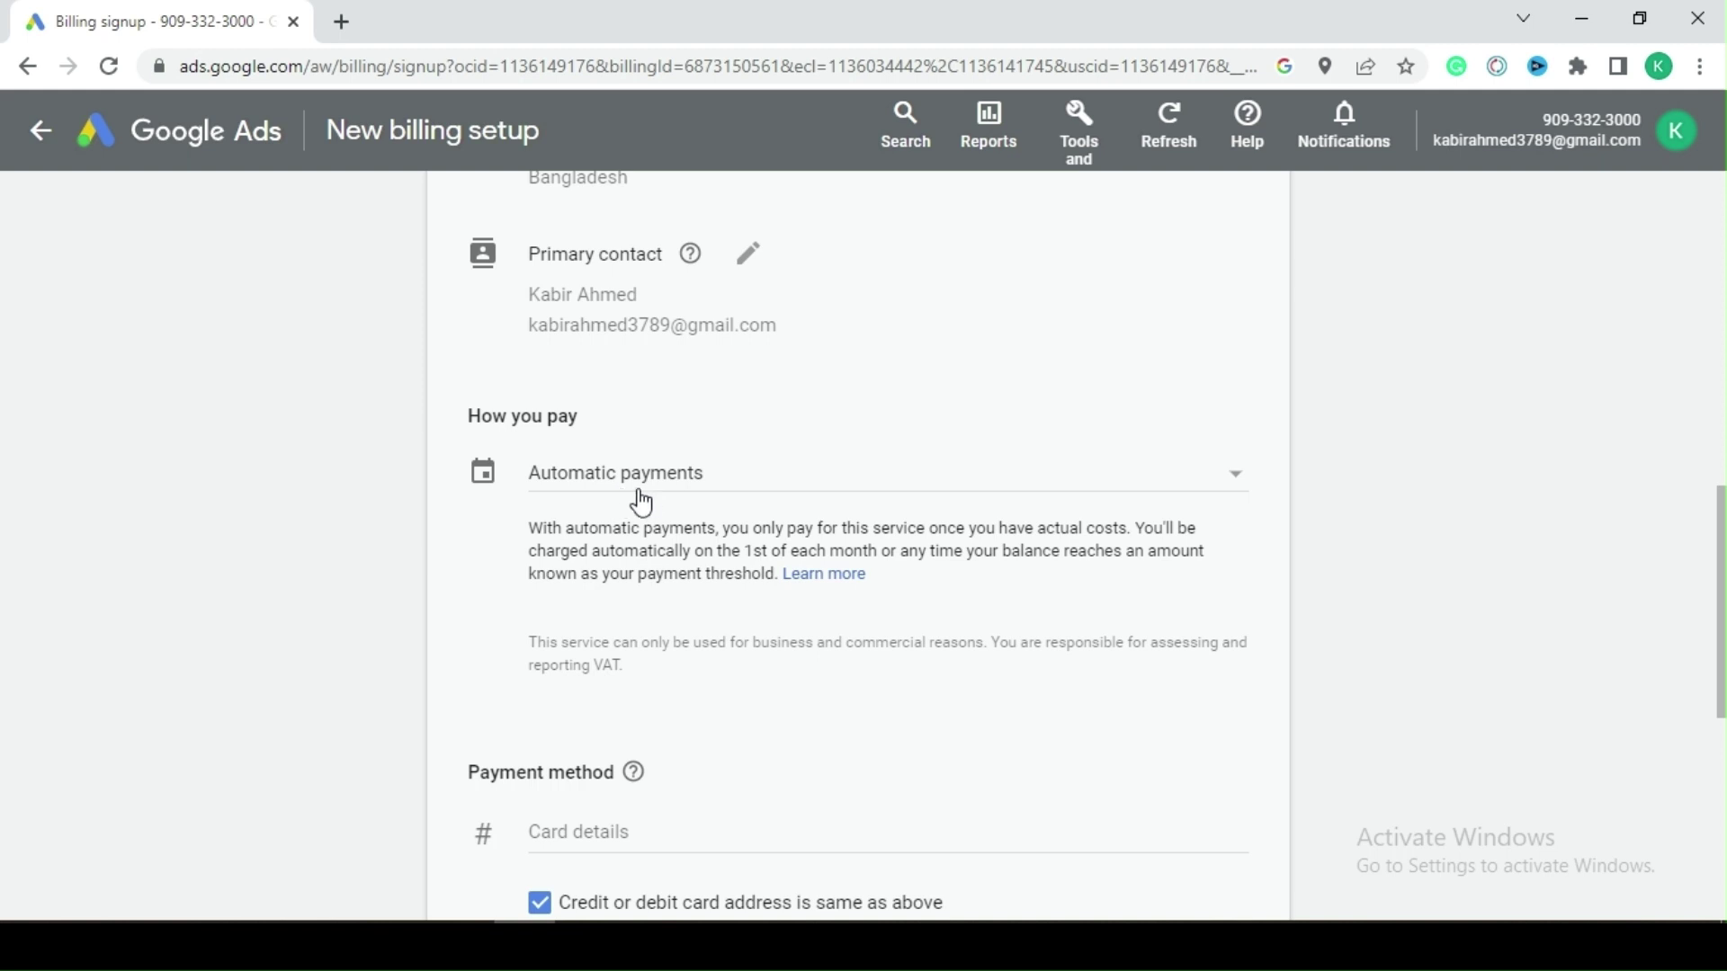
pyautogui.click(636, 477)
pyautogui.click(629, 532)
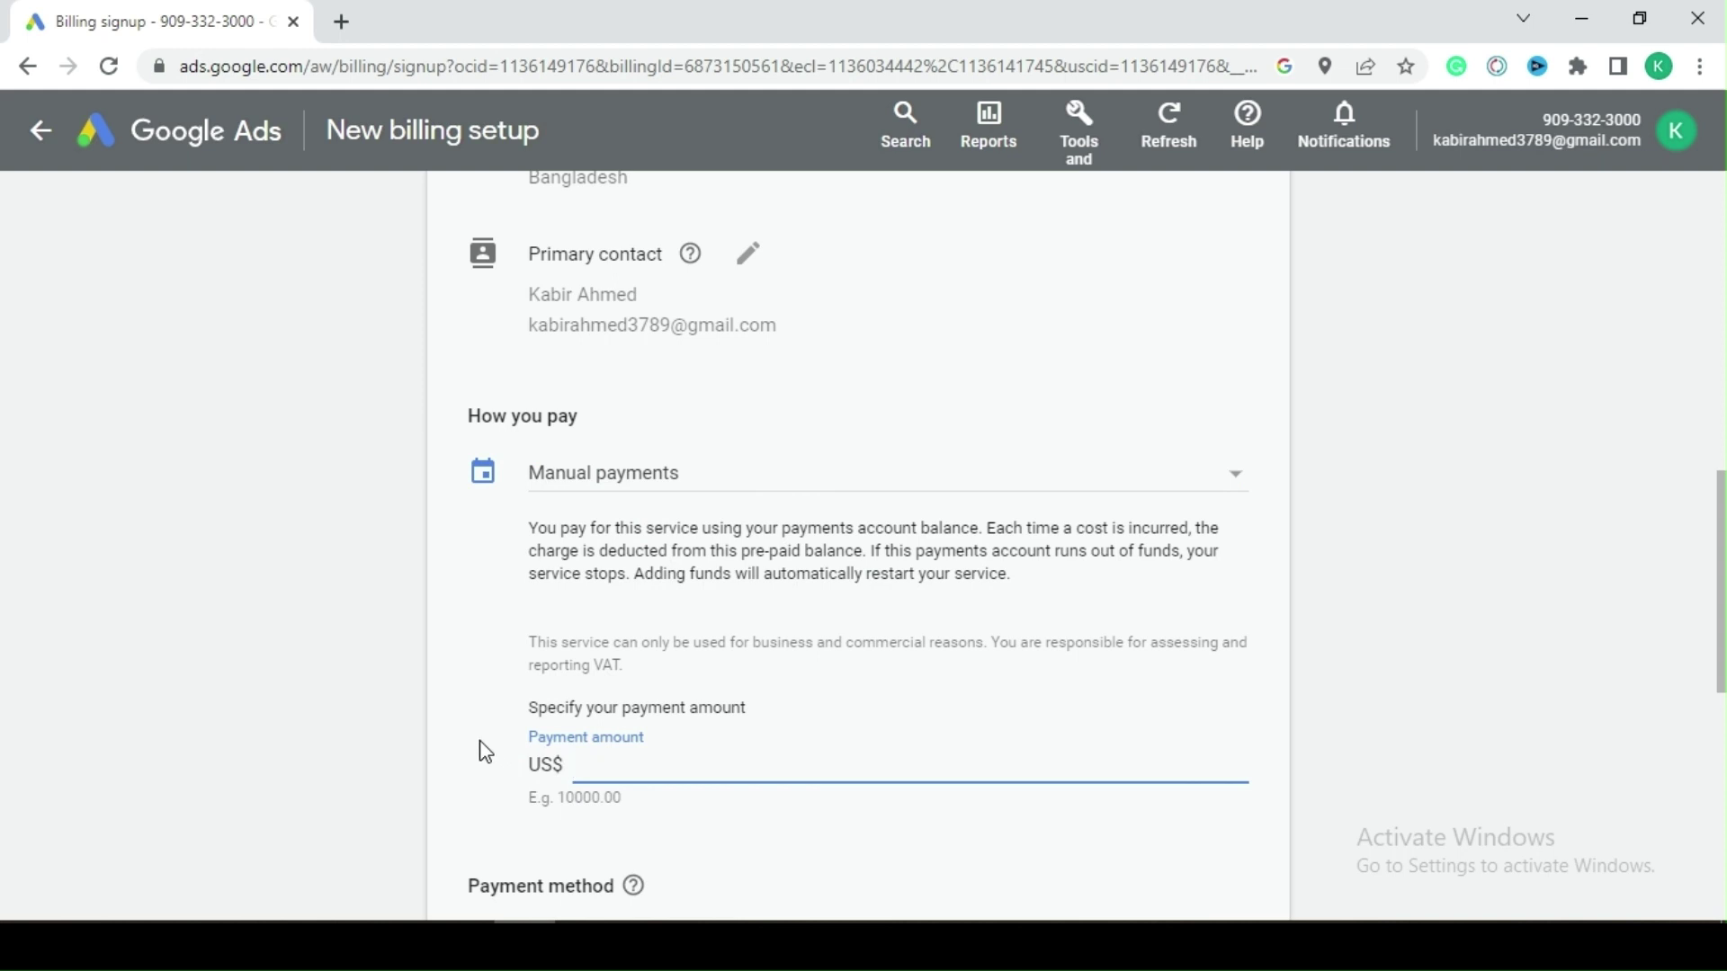
pyautogui.write('200')
pyautogui.click(486, 752)
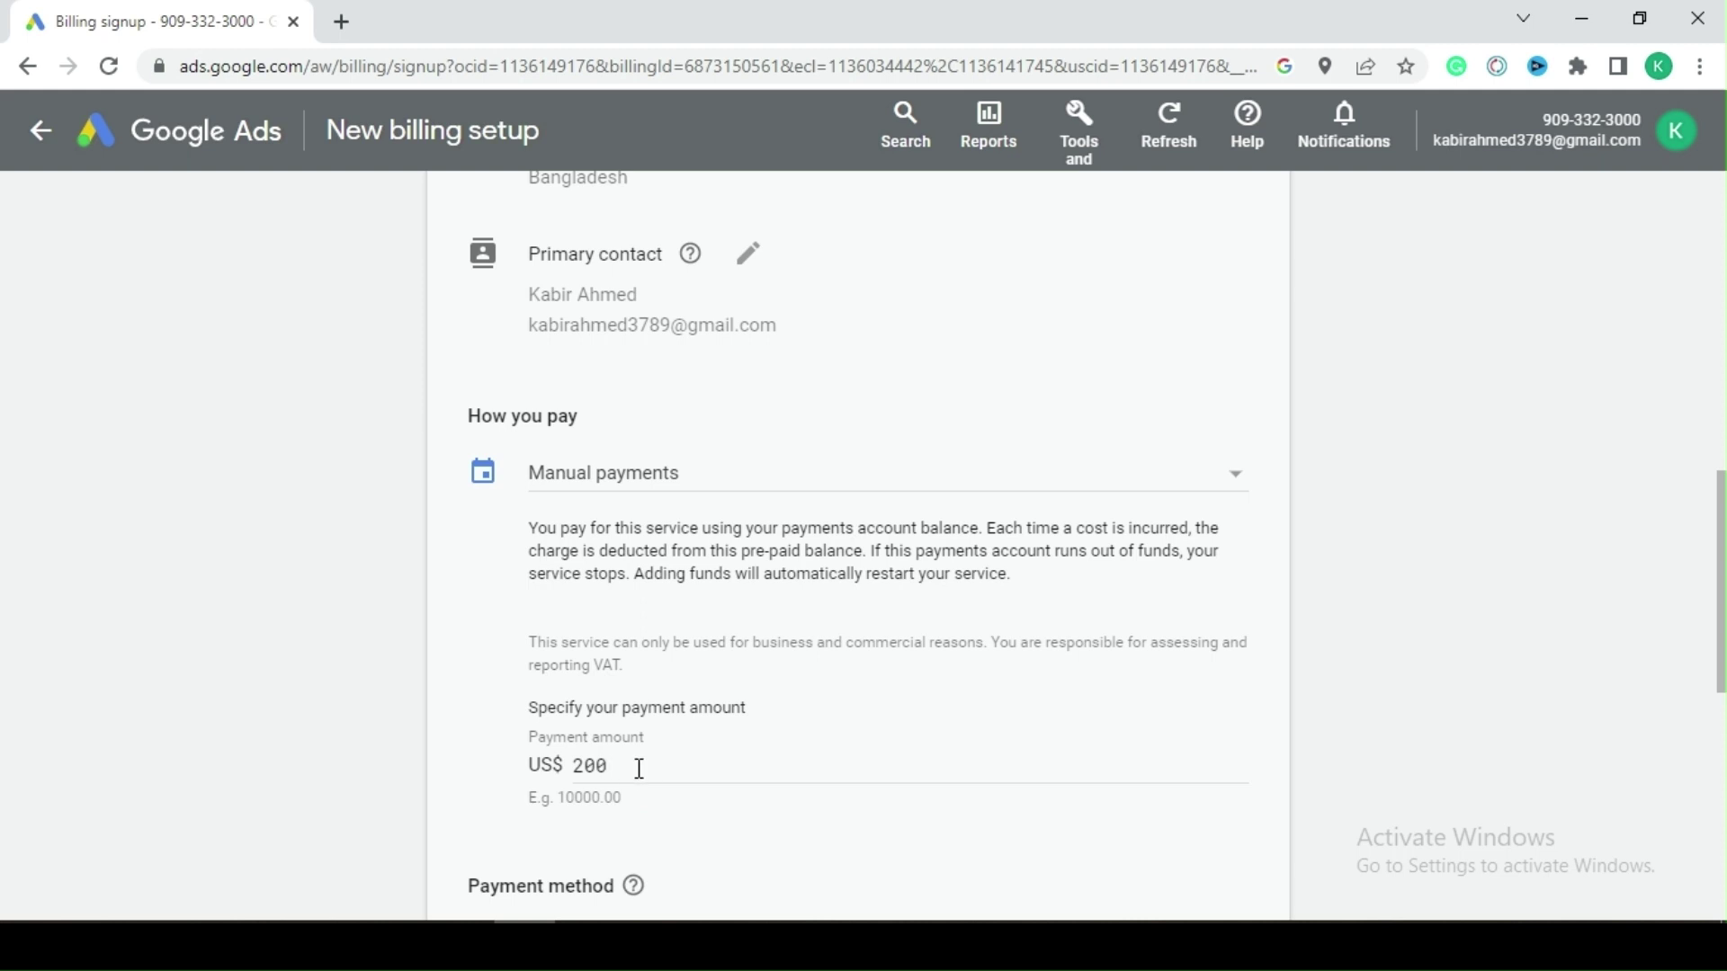
pyautogui.click(640, 768)
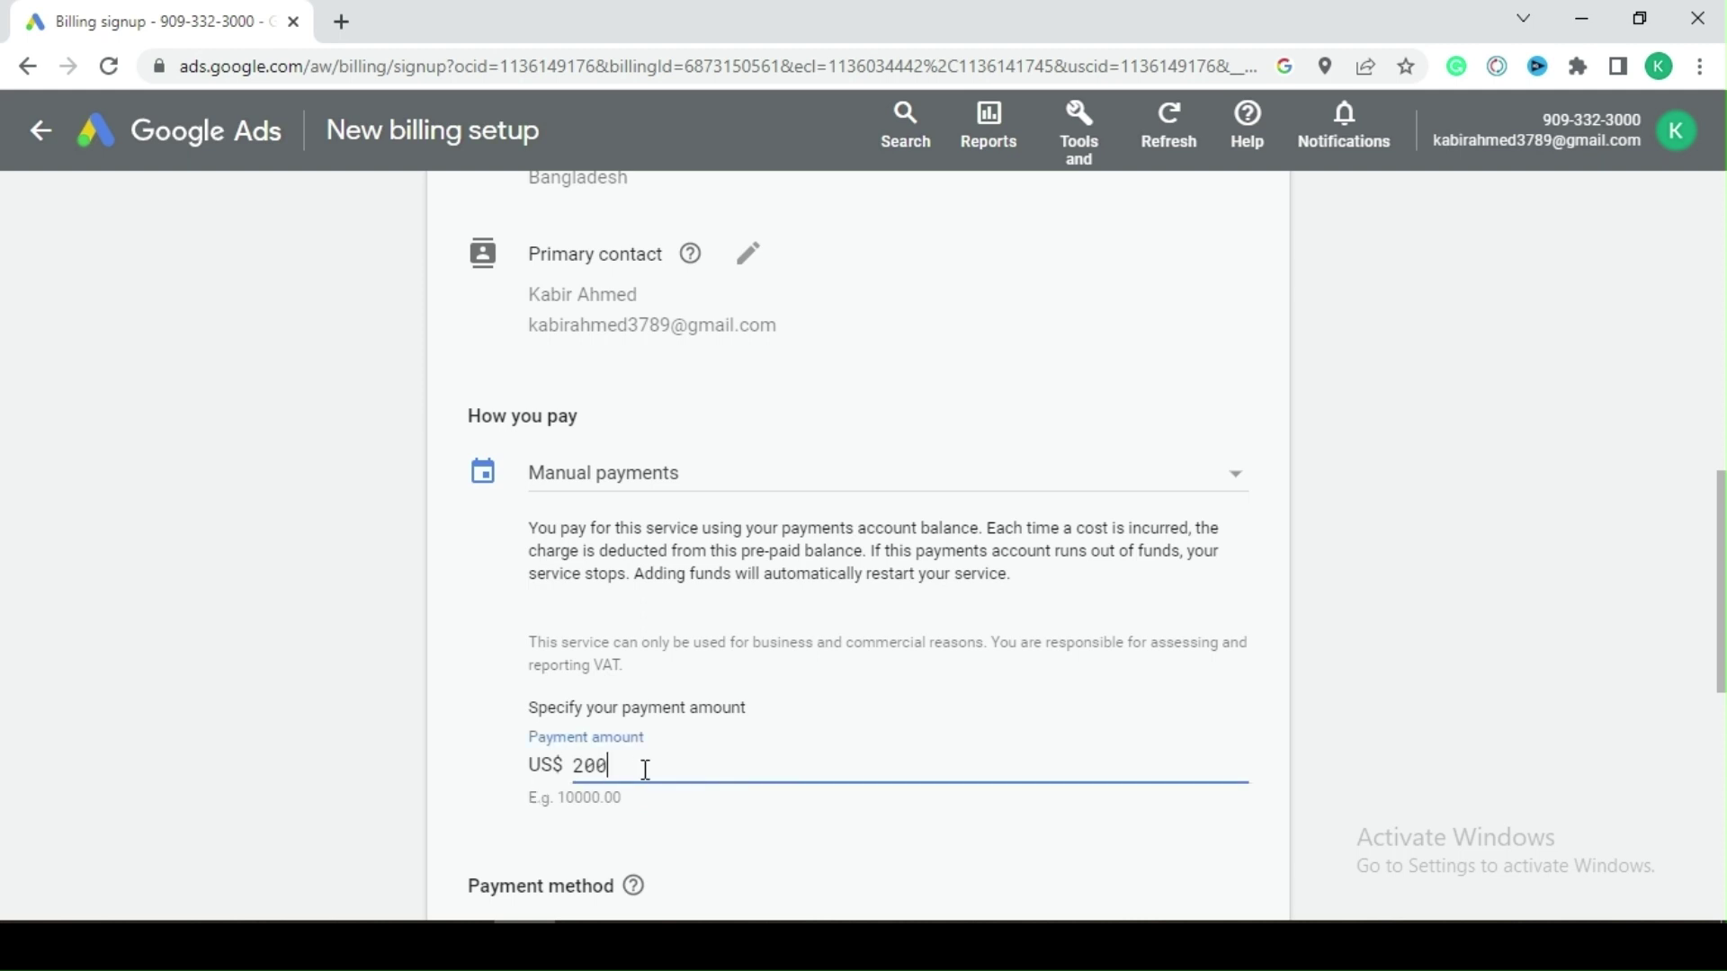
pyautogui.click(501, 752)
pyautogui.click(617, 763)
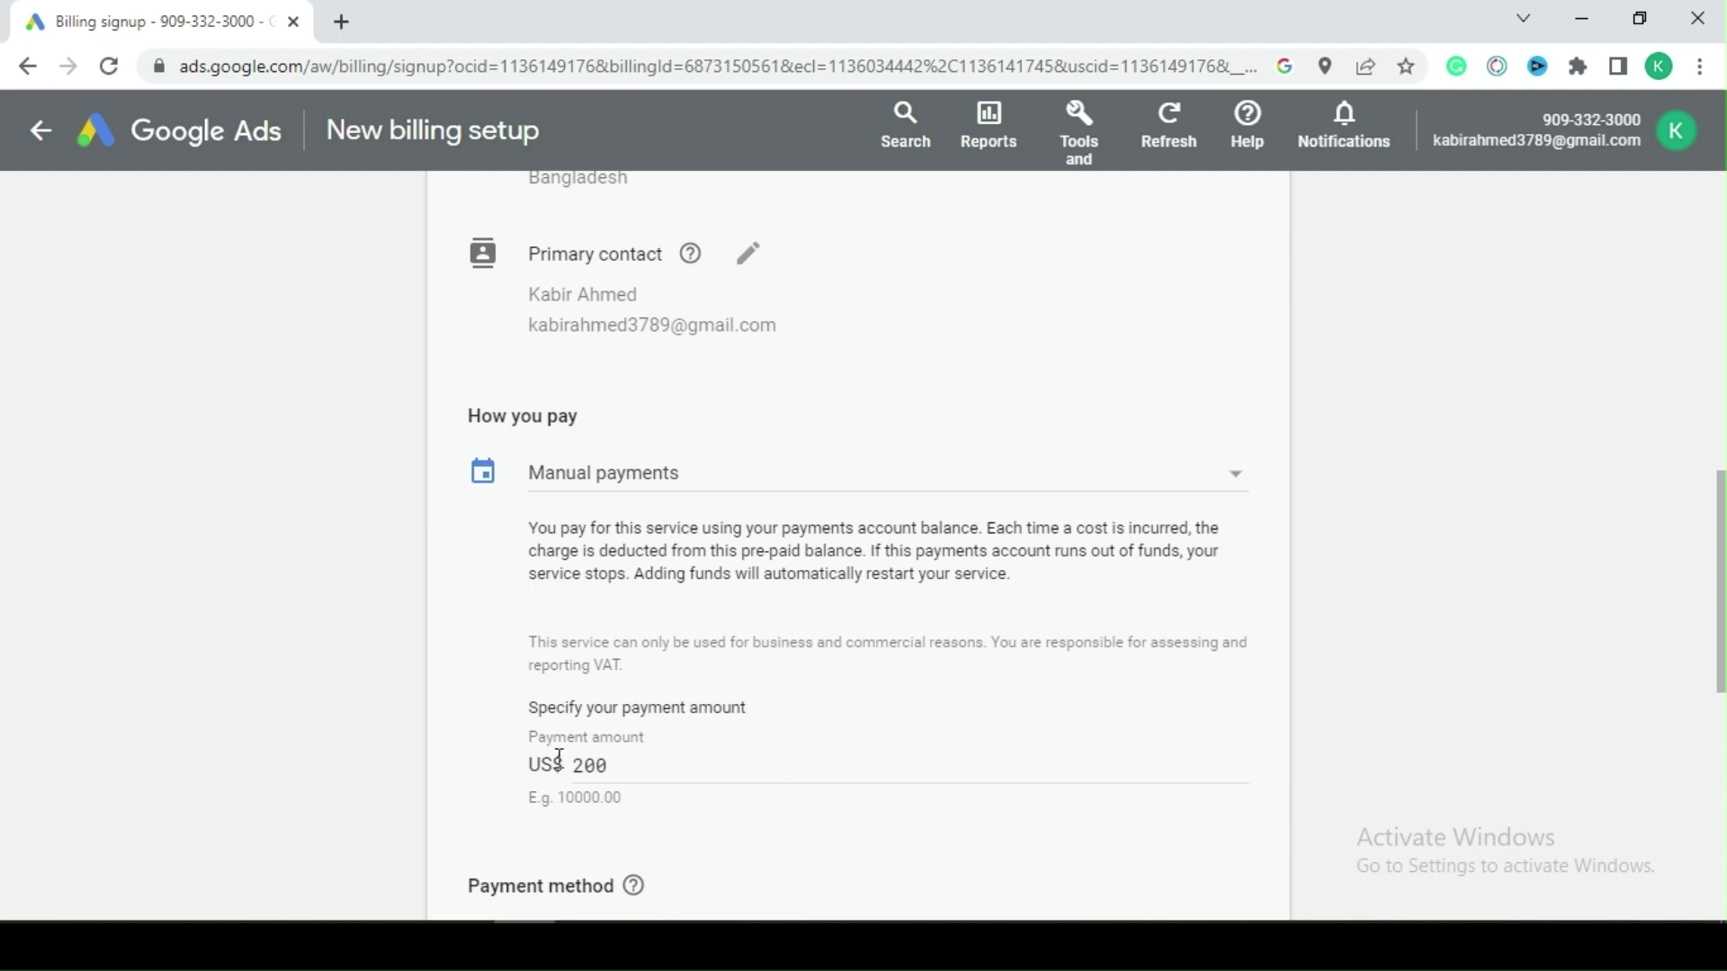
pyautogui.click(680, 493)
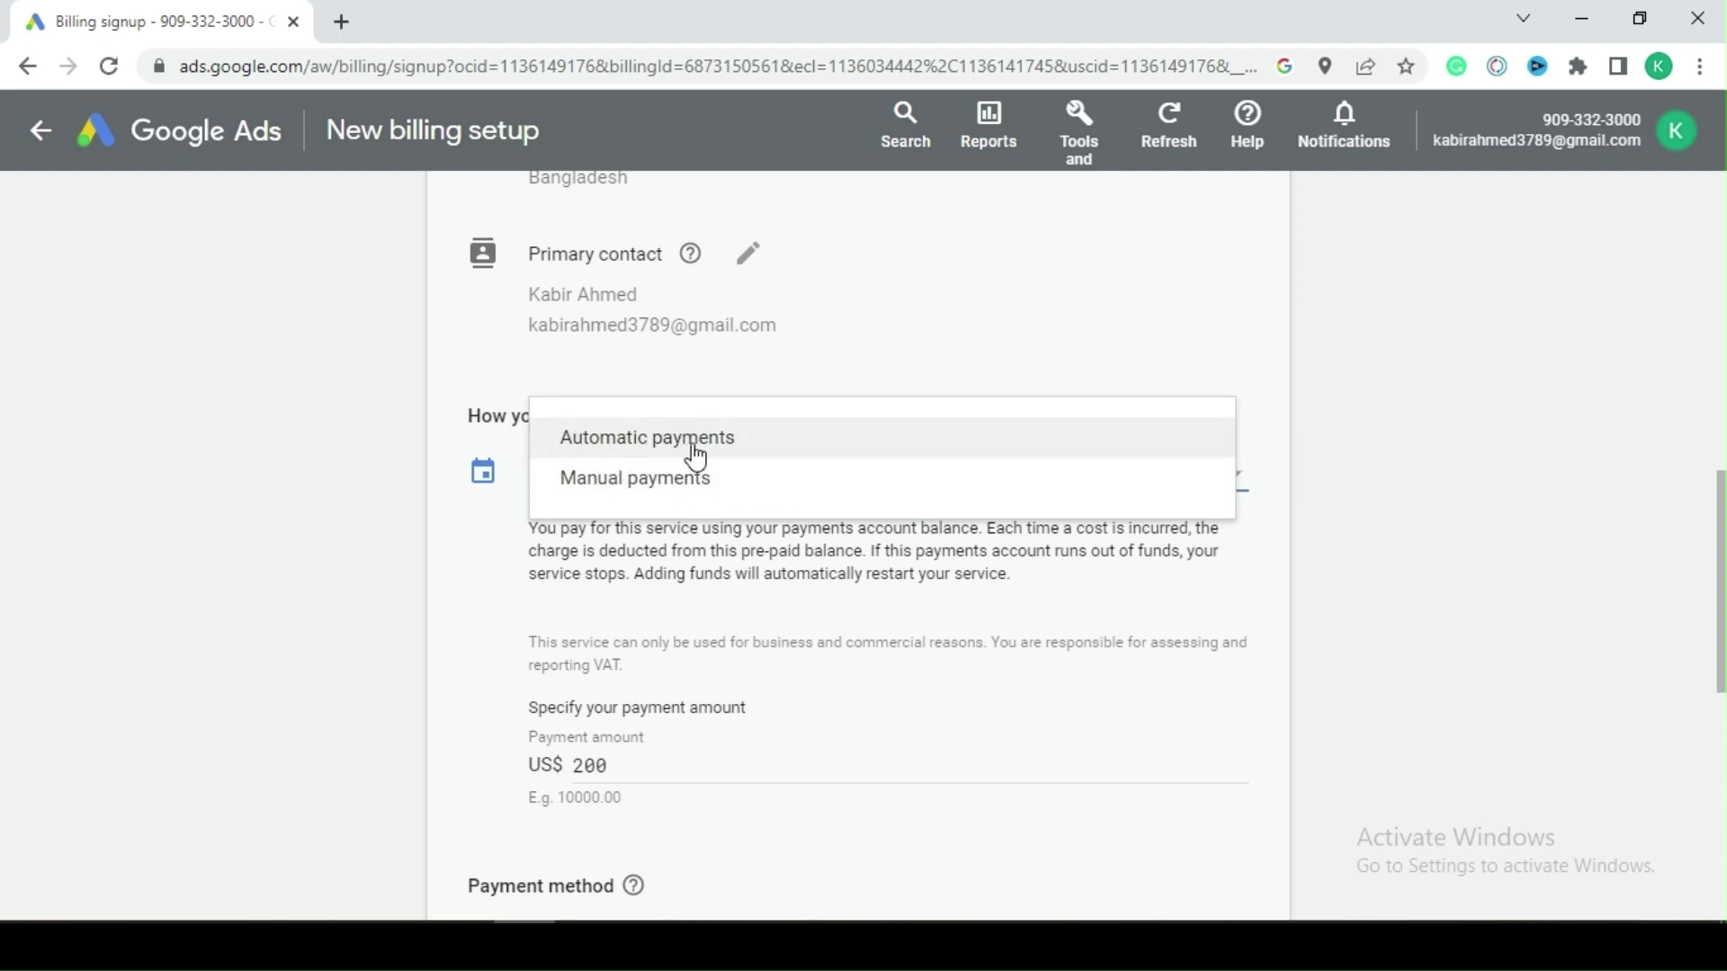
pyautogui.click(450, 570)
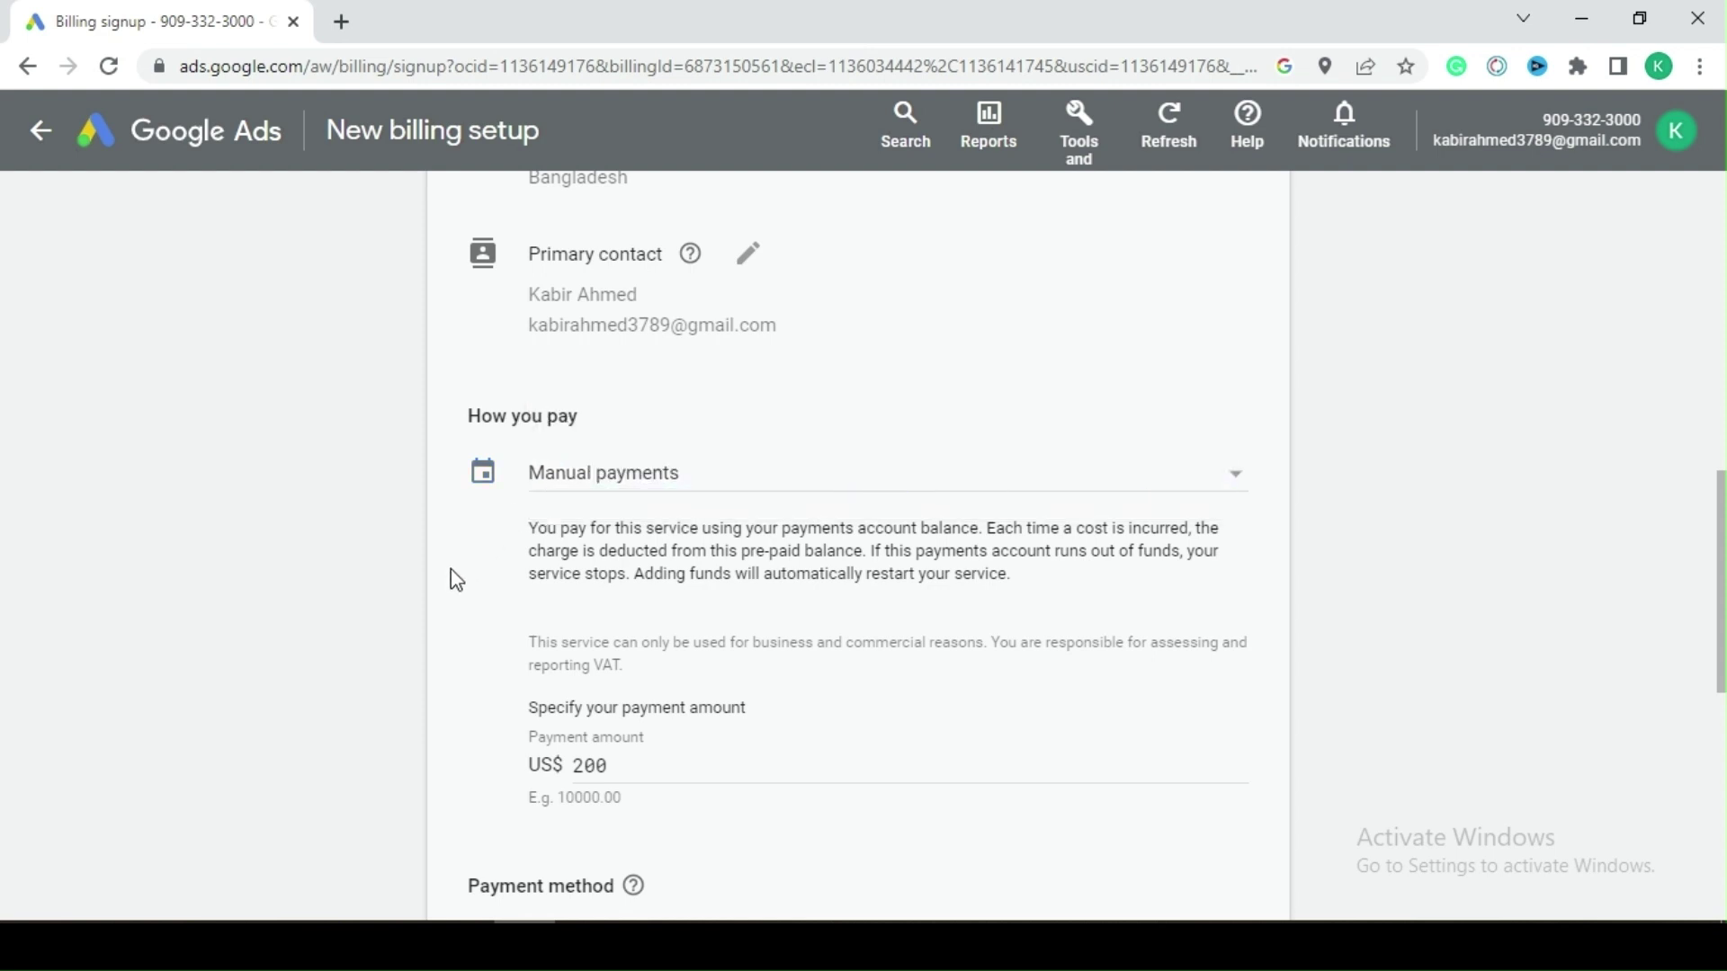
# Expand the card details of the payment method and review the card number, expiry month, expiry year and CVC fields.
pyautogui.scroll(-1, 619, 530)
pyautogui.scroll(-2, 619, 531)
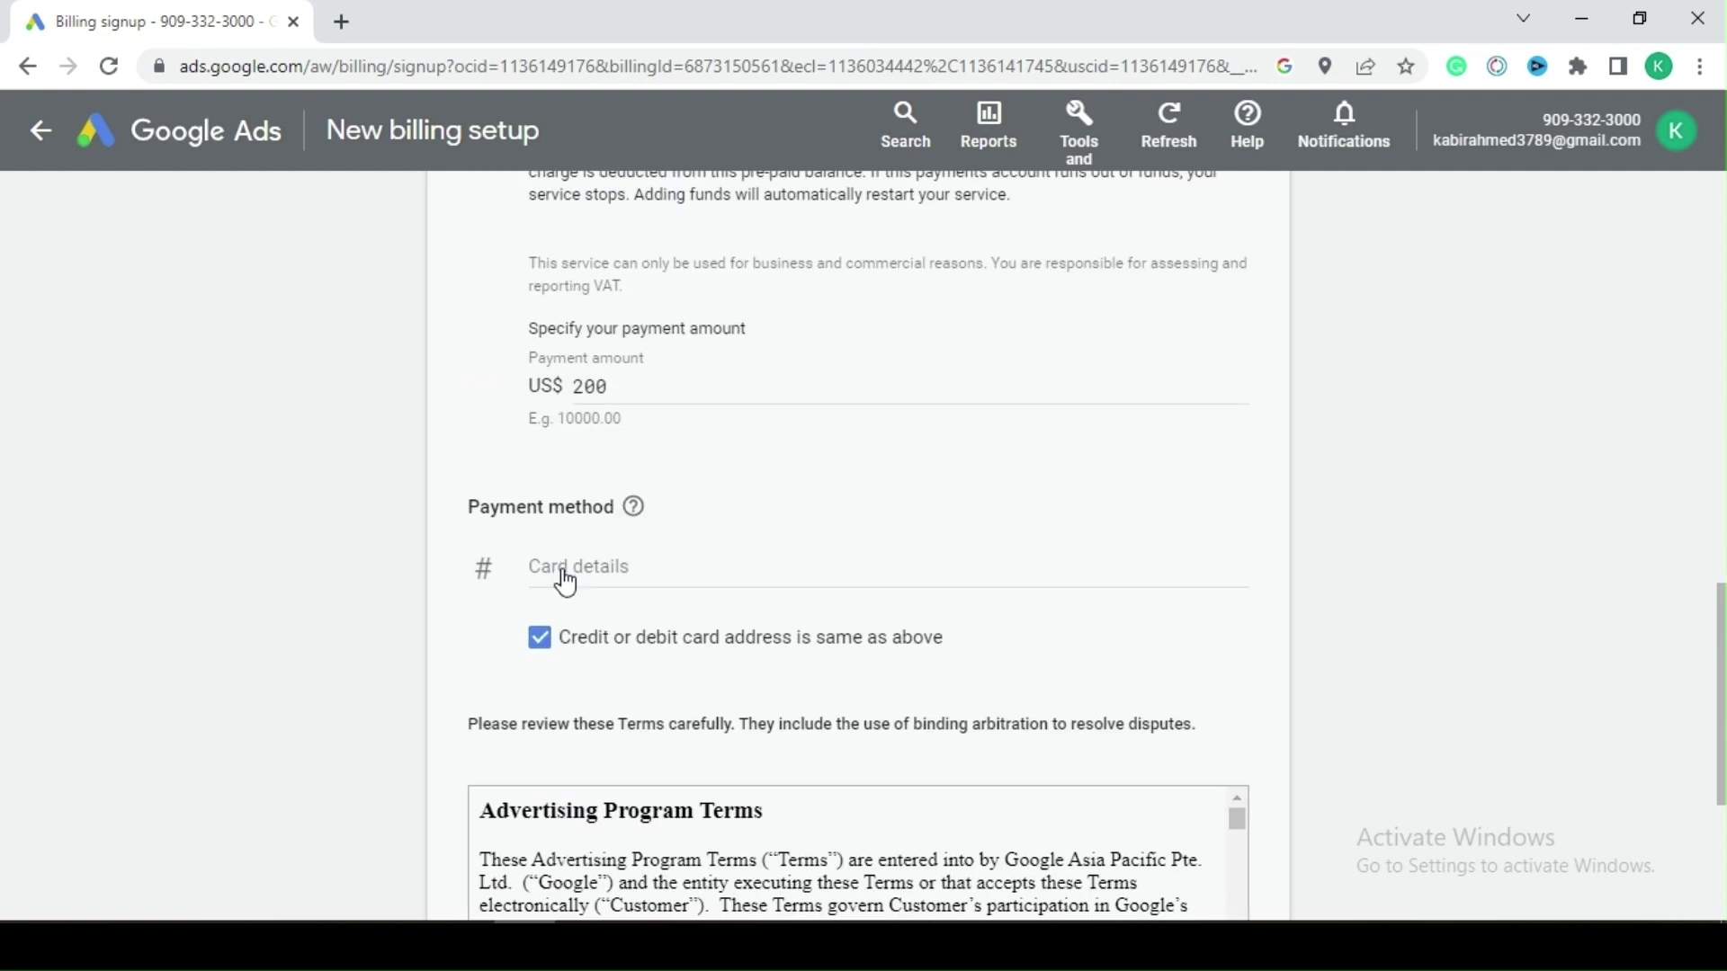
pyautogui.click(567, 574)
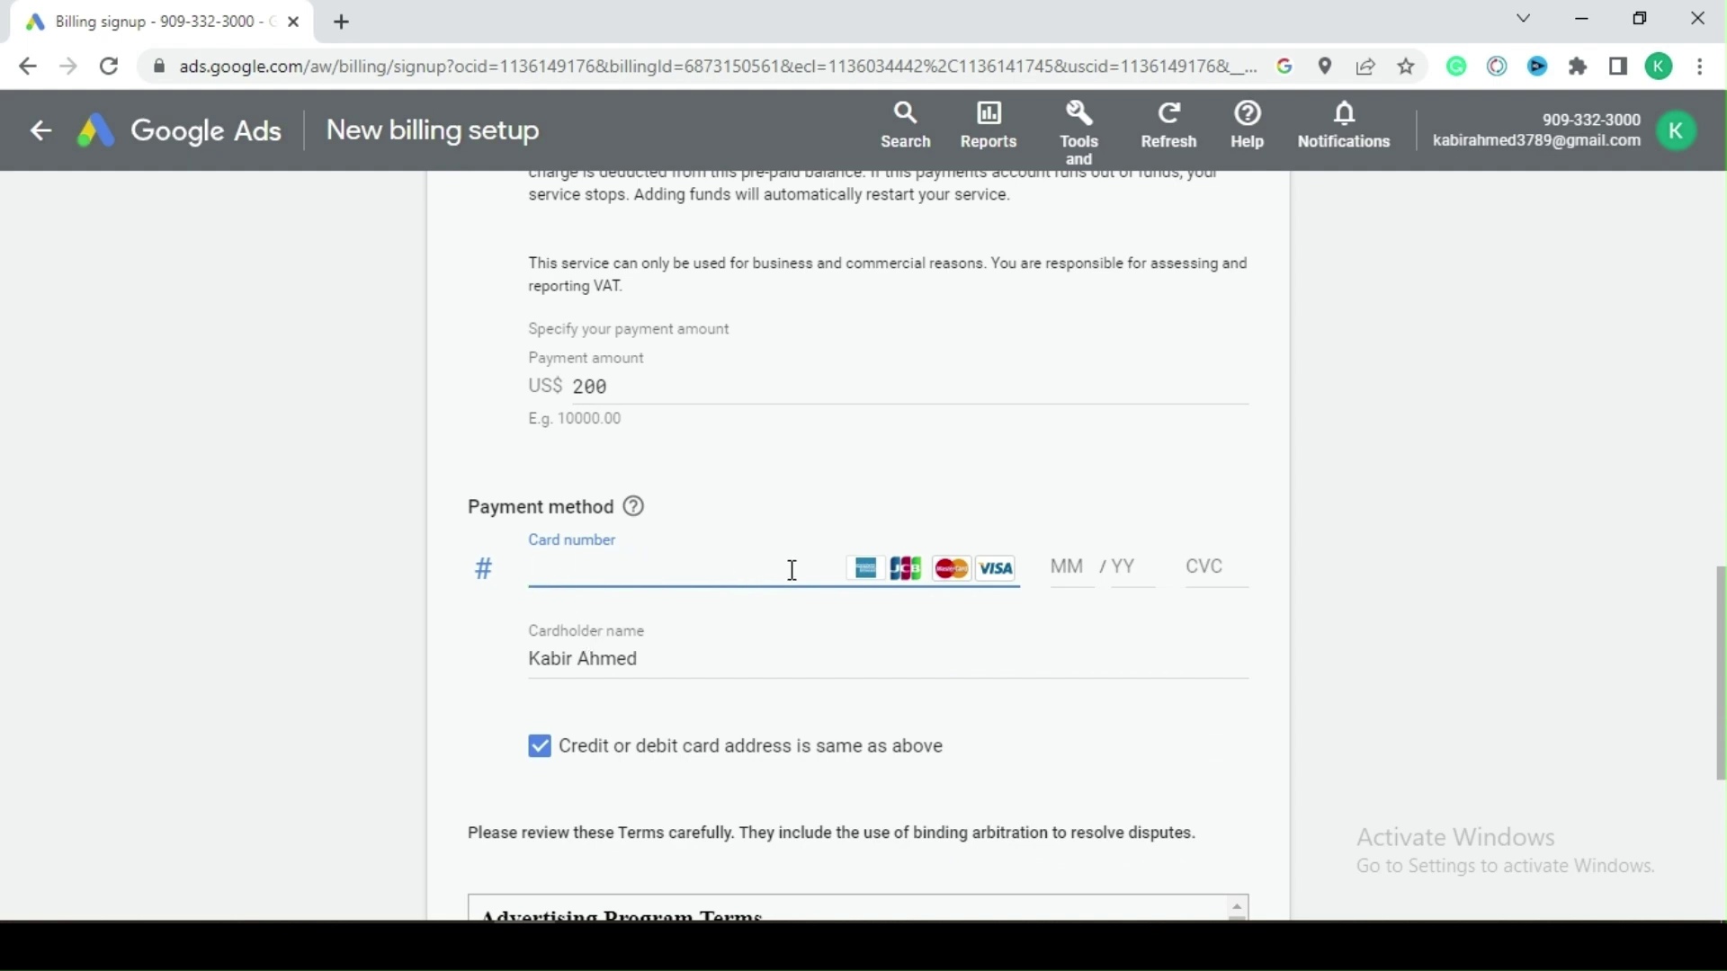
pyautogui.click(1069, 570)
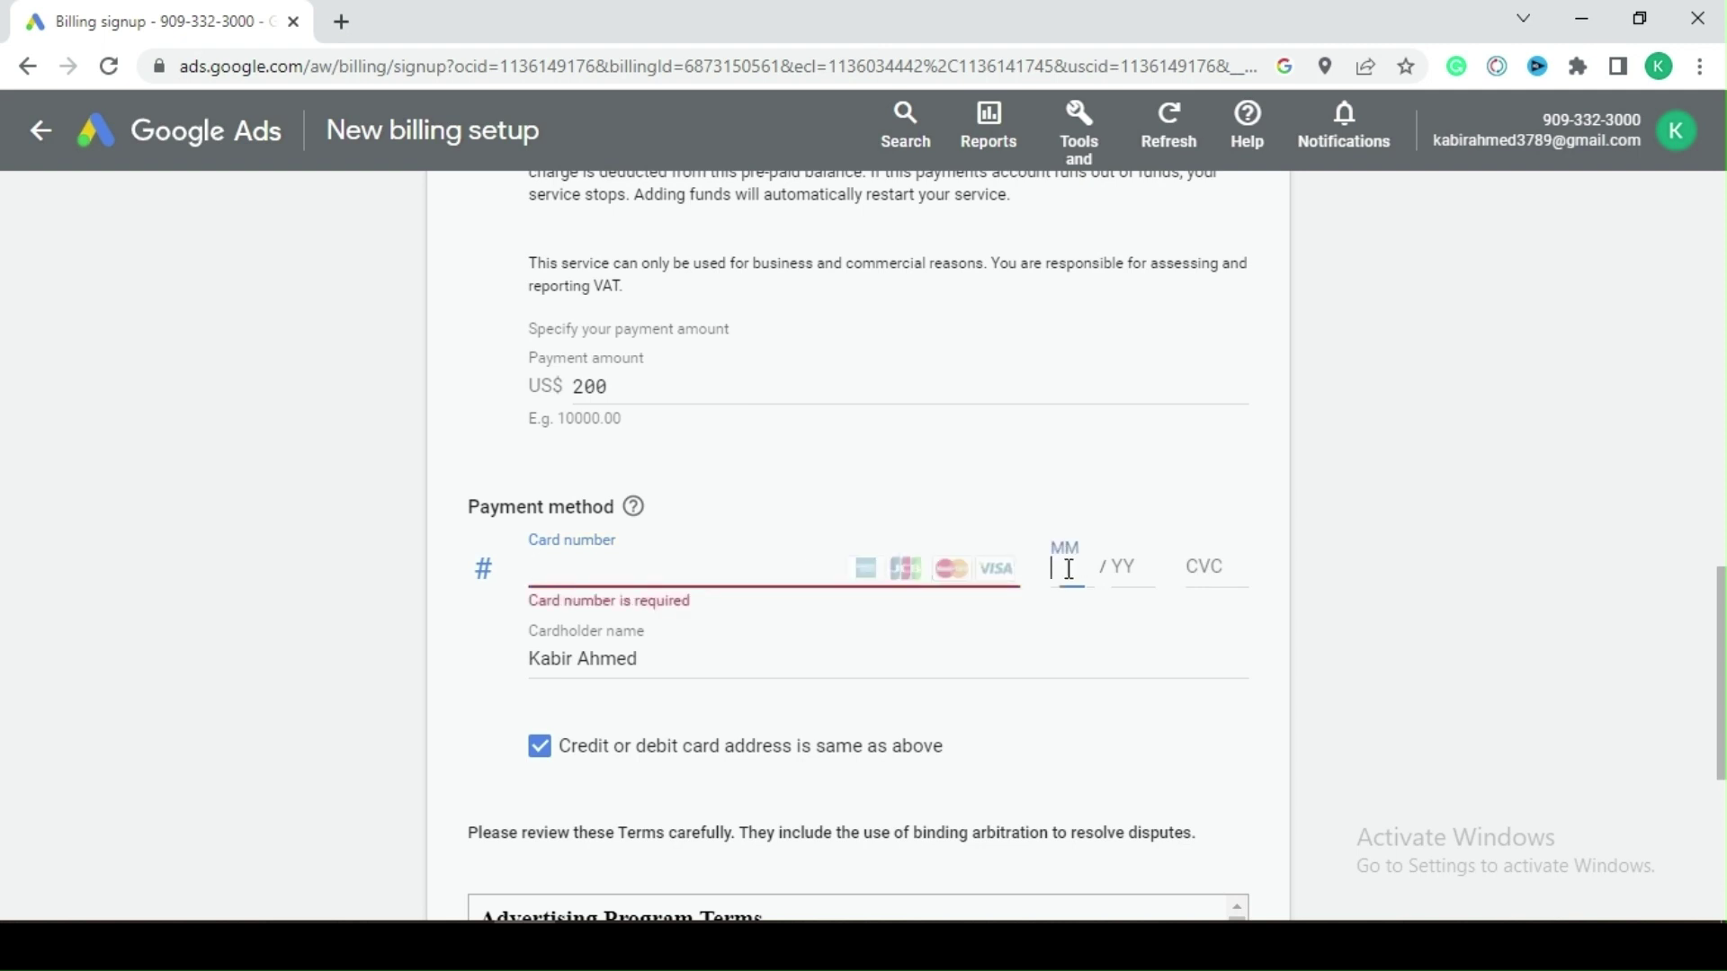
pyautogui.click(1115, 571)
pyautogui.click(1210, 567)
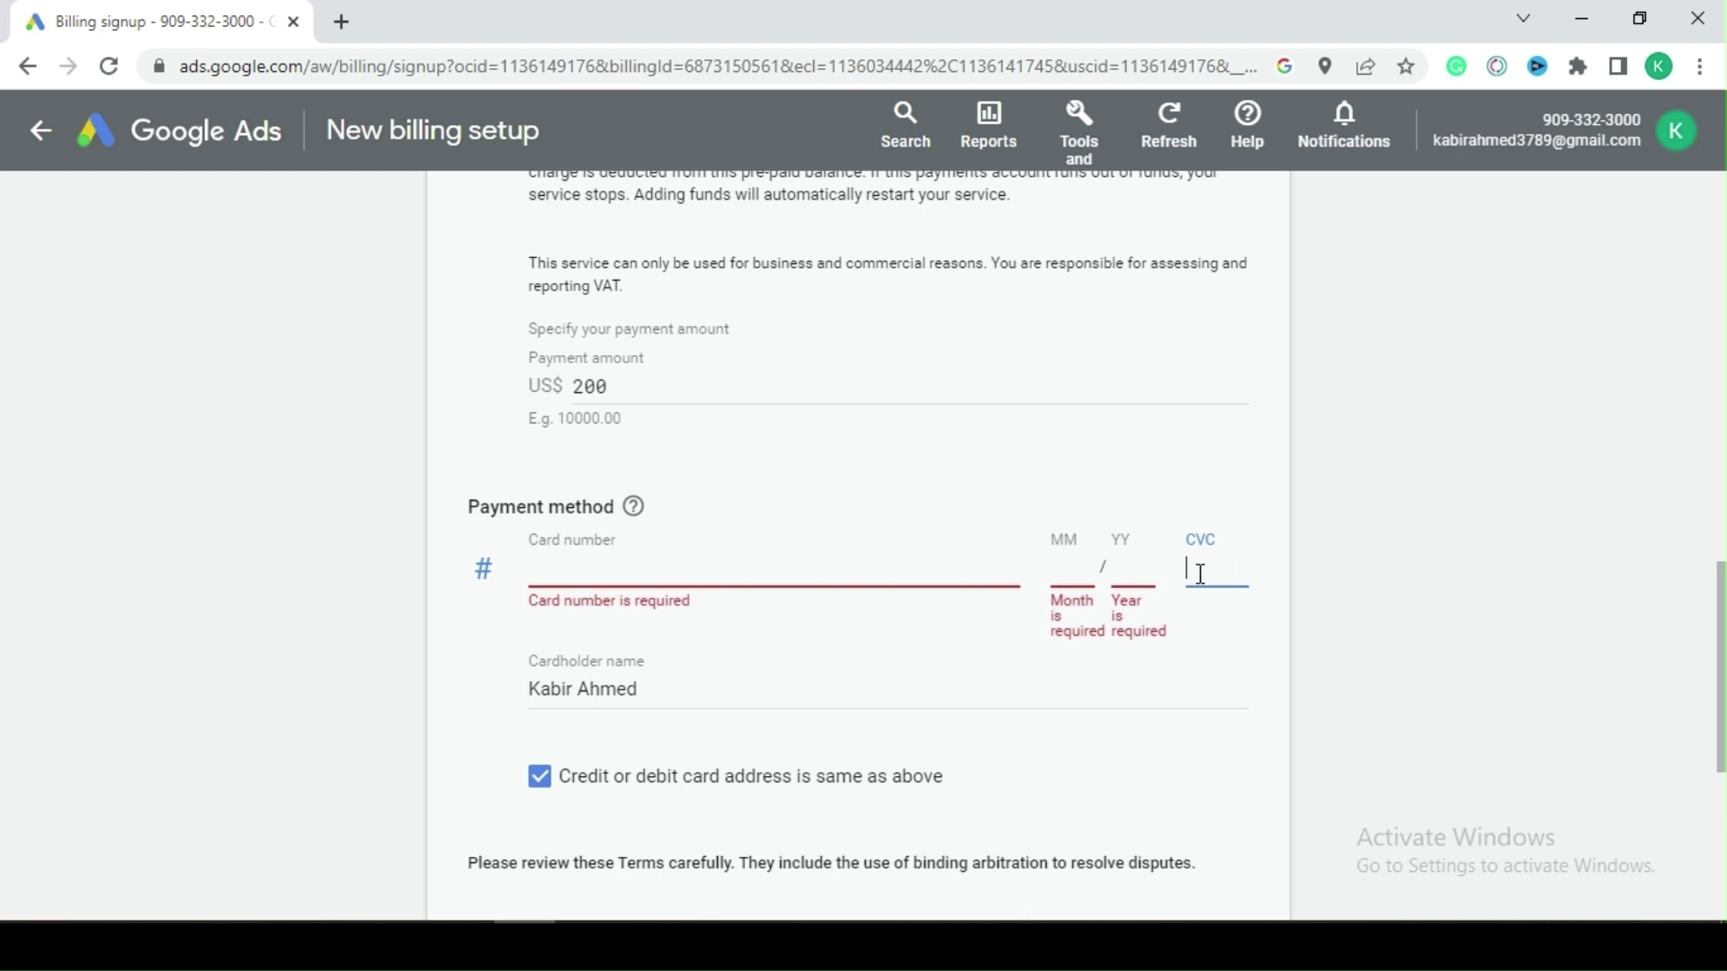
pyautogui.click(1077, 565)
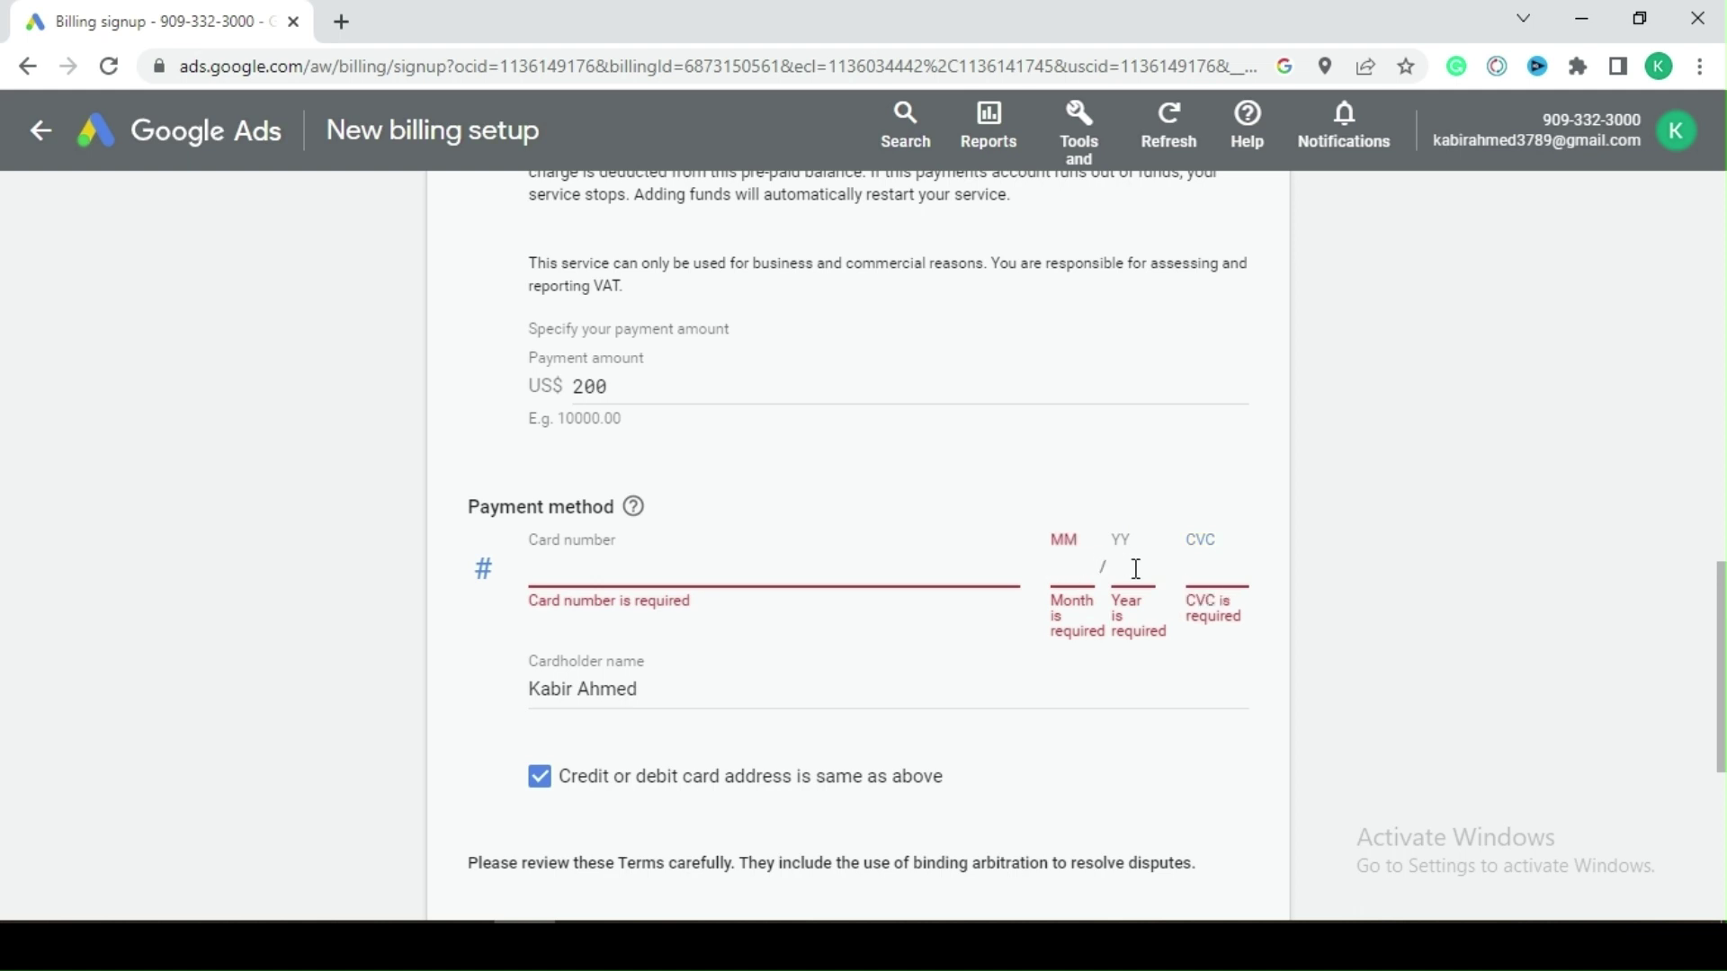
pyautogui.click(1129, 566)
pyautogui.click(577, 569)
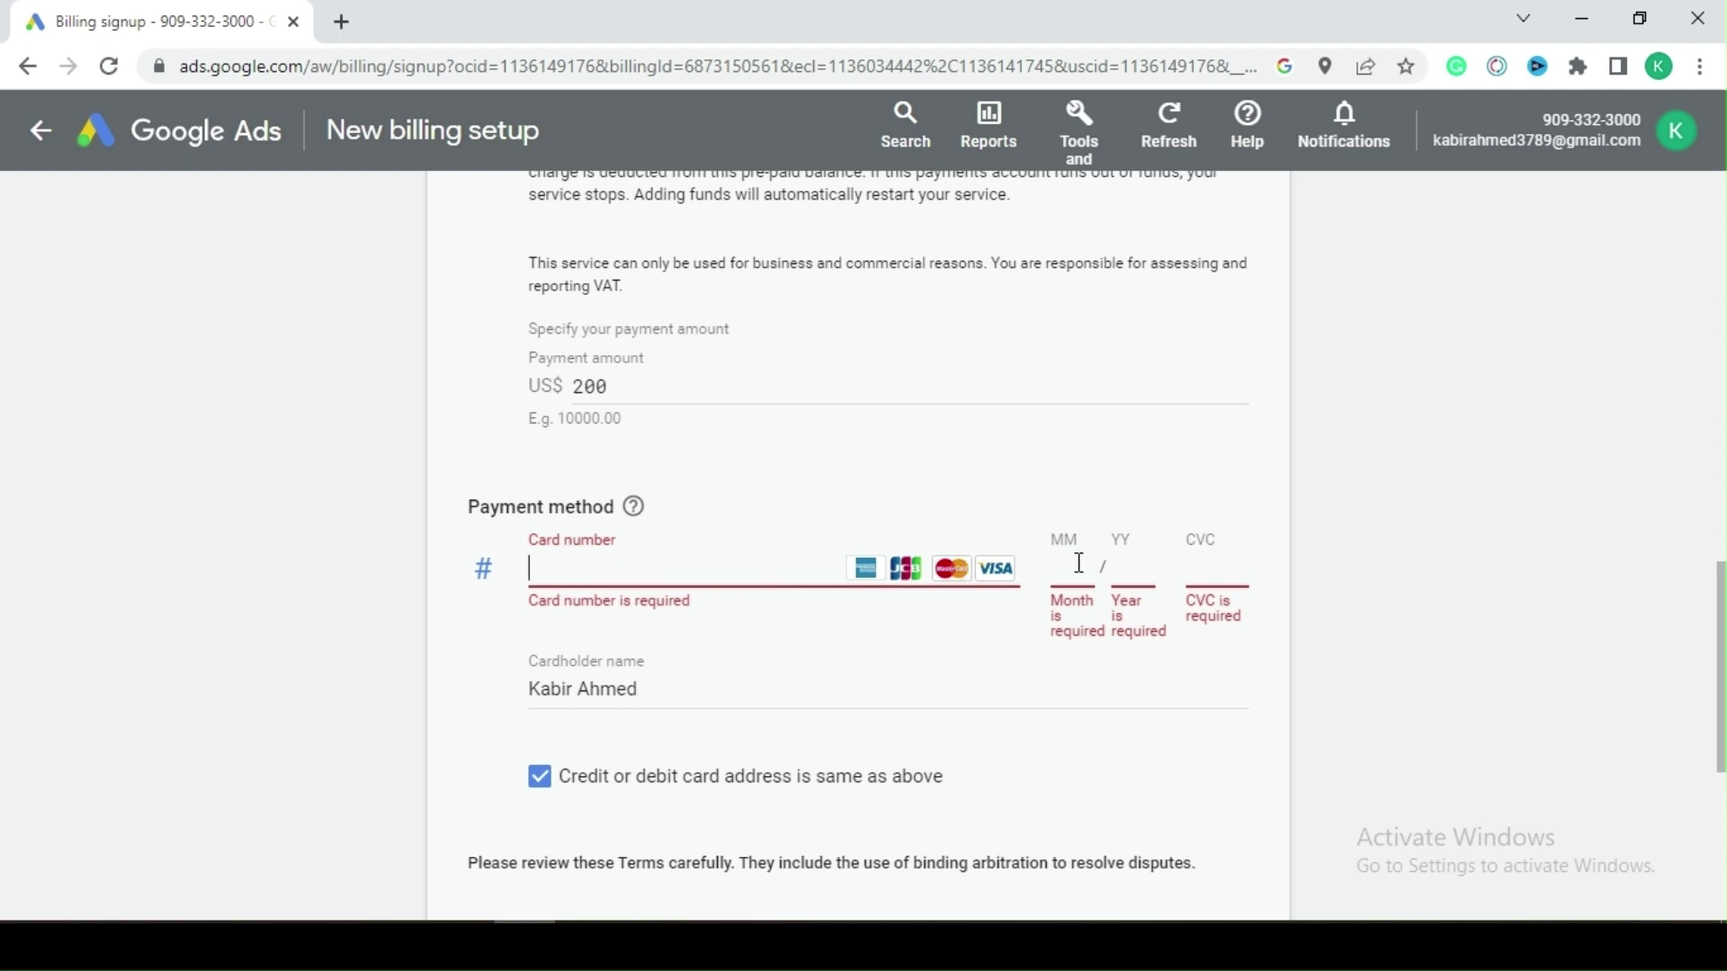
pyautogui.click(1057, 581)
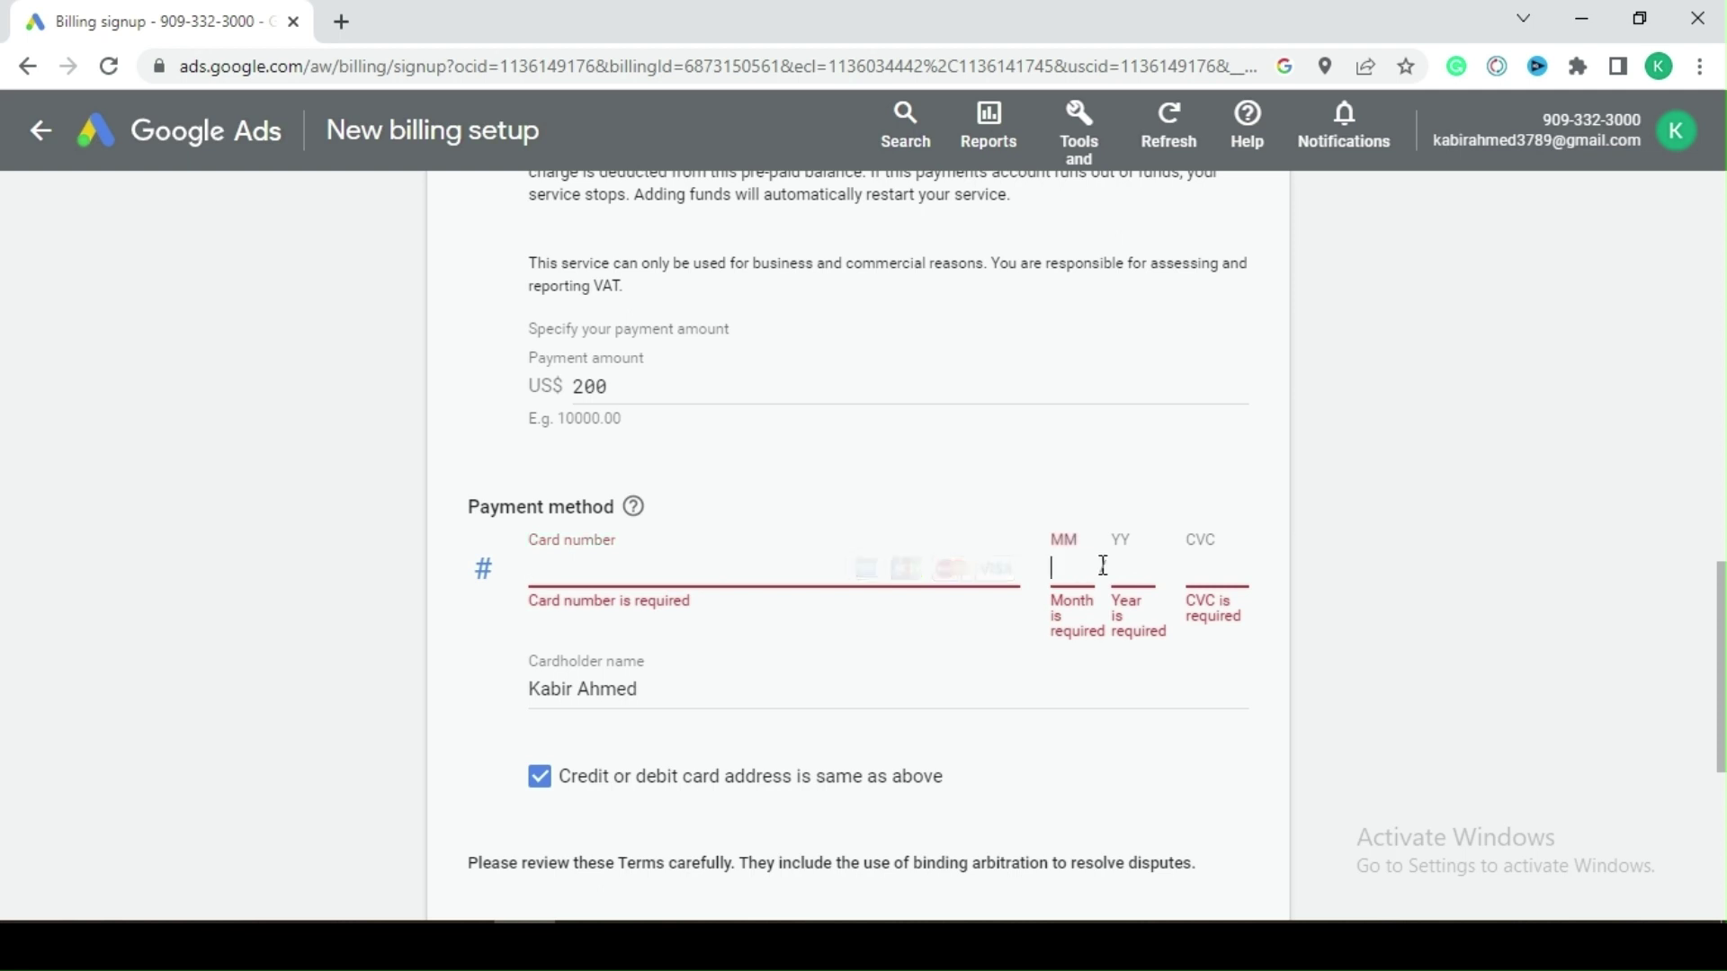
pyautogui.click(1130, 563)
pyautogui.click(1213, 559)
# Agree to the Google Ads terms and conditions and submit the billing set-up.
pyautogui.scroll(-3, 1232, 570)
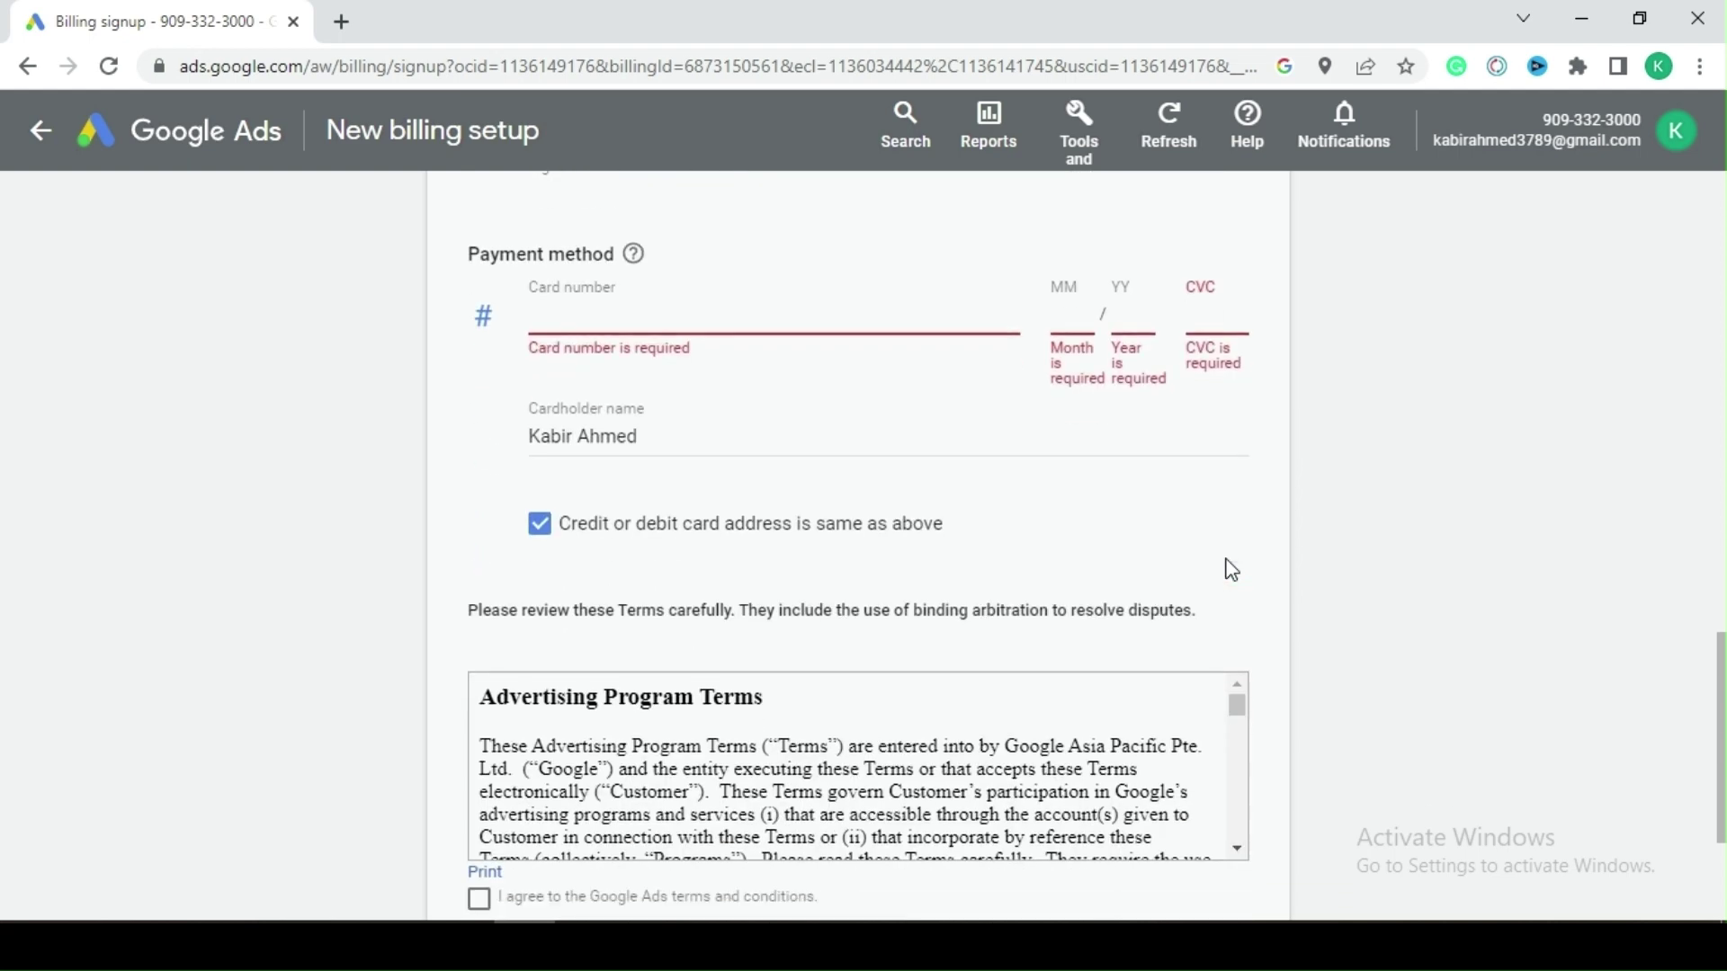
pyautogui.scroll(-3, 1137, 620)
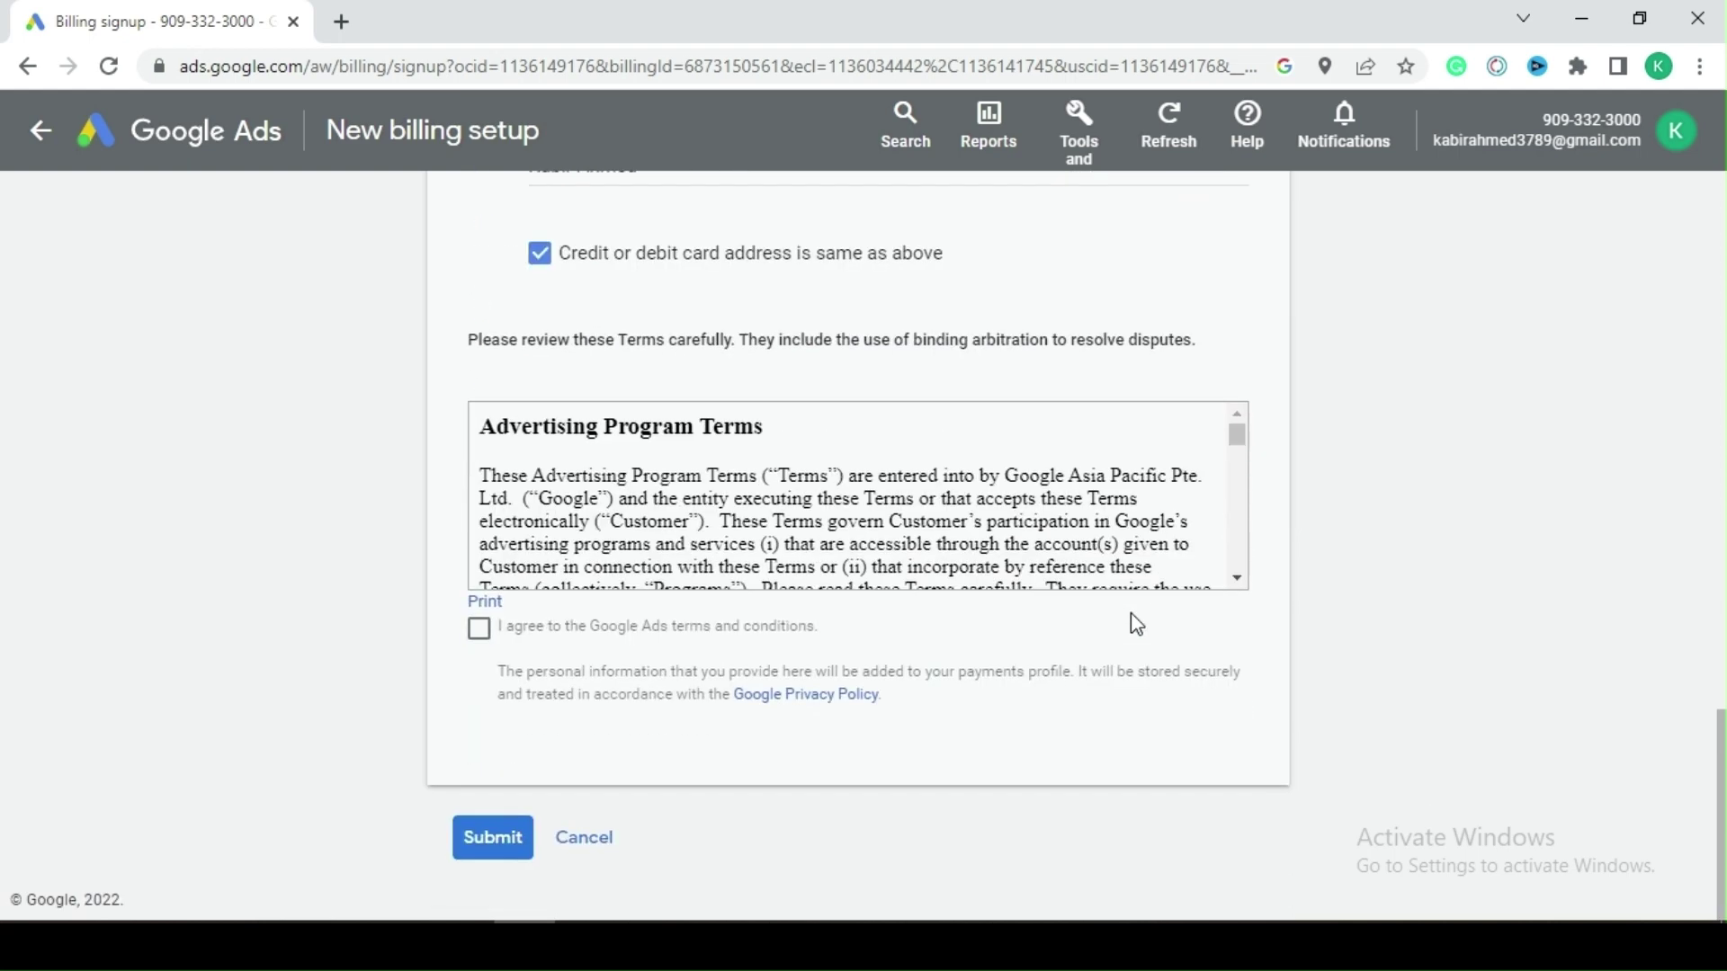
pyautogui.click(479, 630)
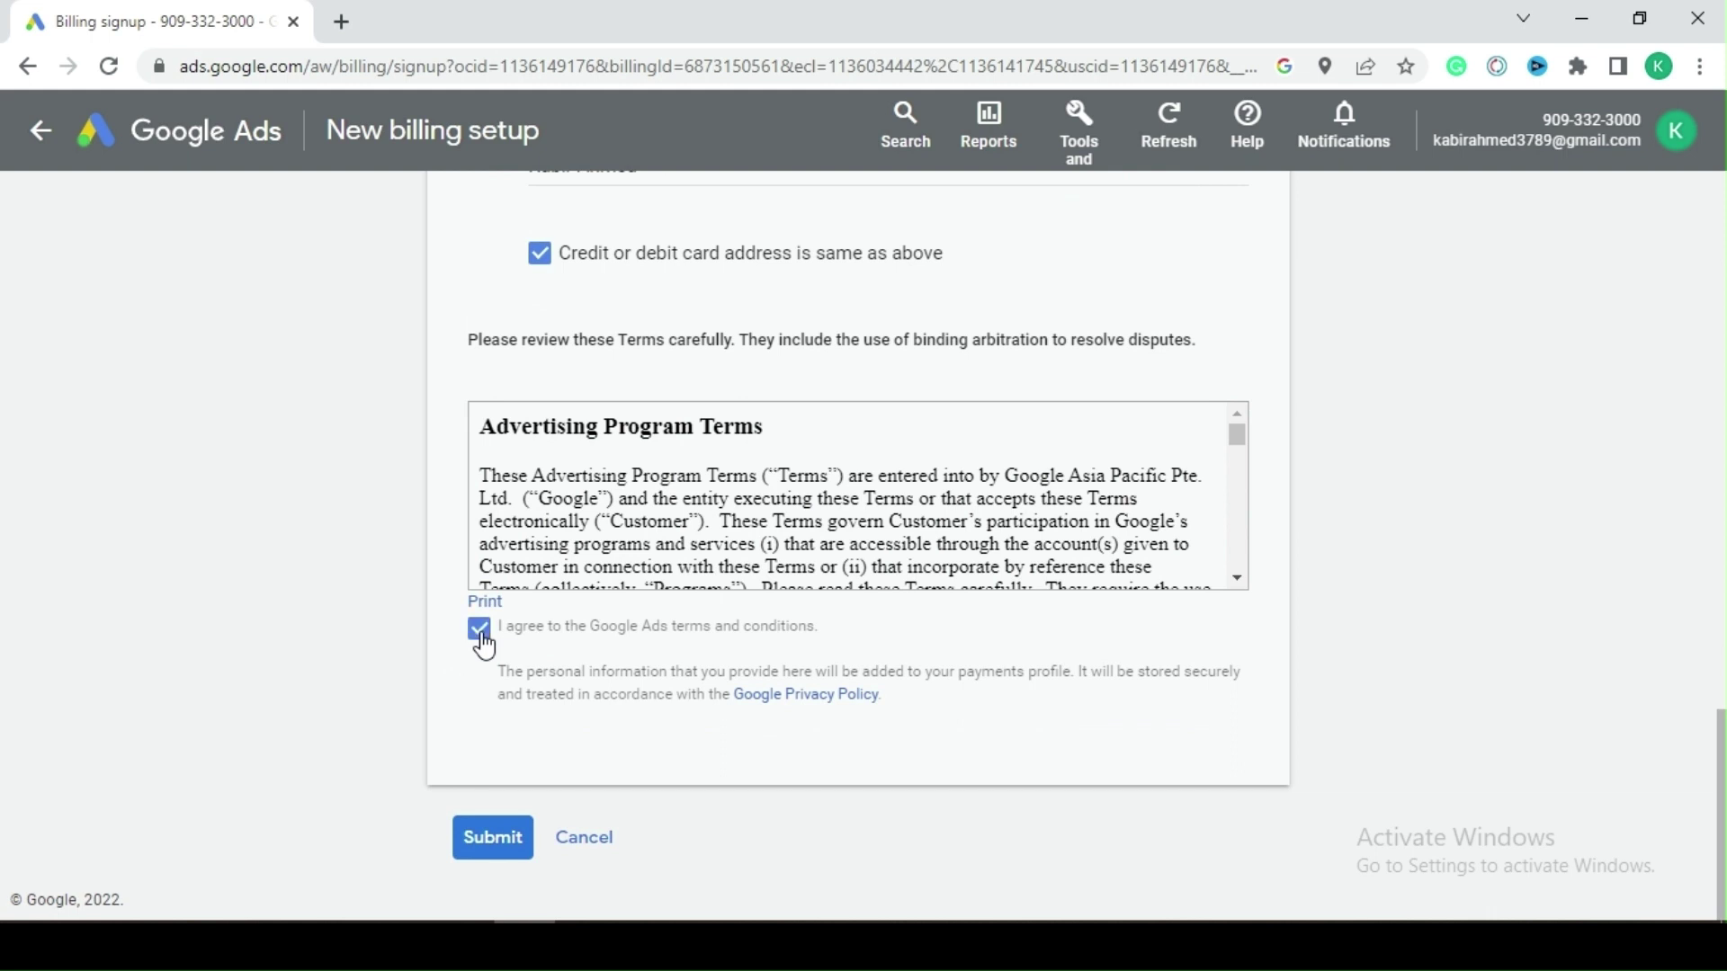
pyautogui.click(509, 859)
pyautogui.click(1225, 424)
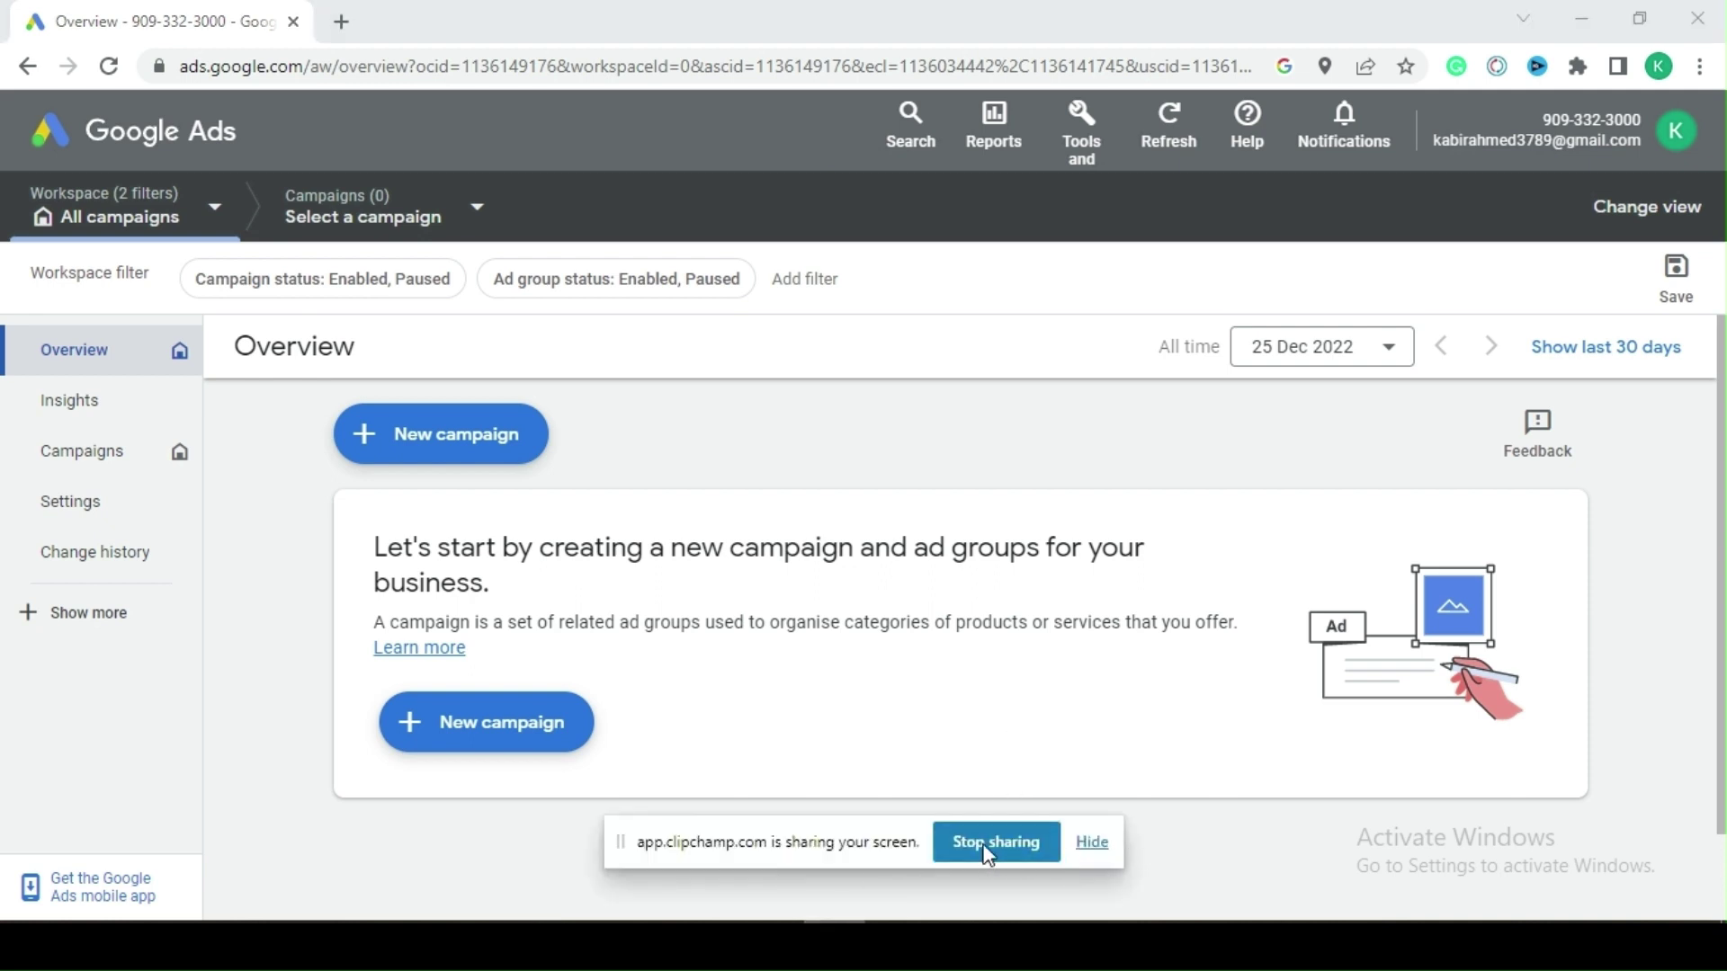
pyautogui.click(988, 853)
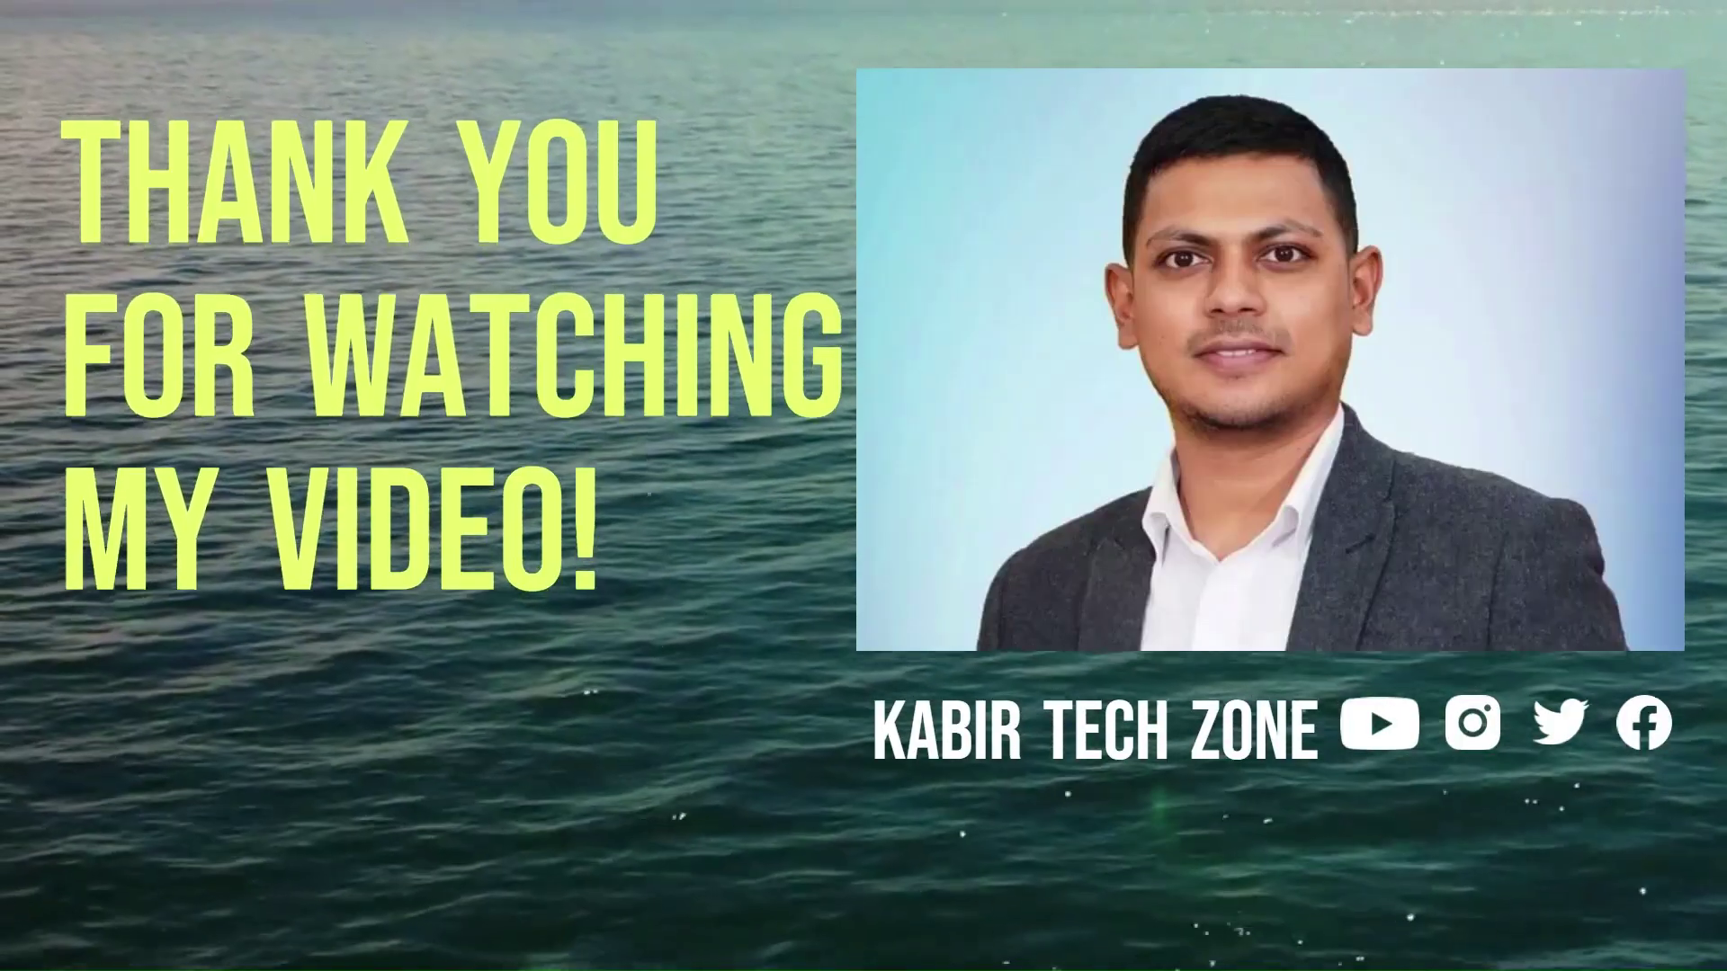